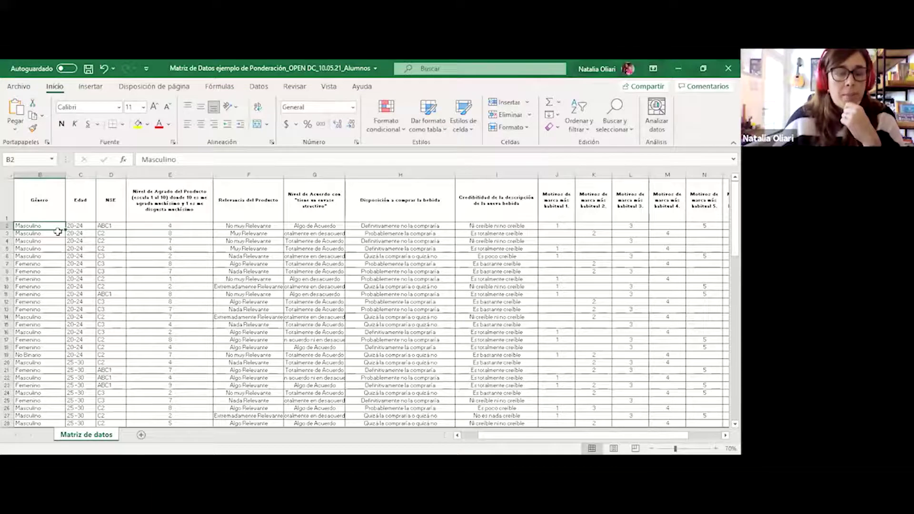
- Examine the respondent records of the data matrix from the first data row down to the last ones
{"action": "left_click_drag", "start_coordinate": [39, 175], "coordinate": [403, 216]}
{"action": "left_click", "coordinate": [99, 281]}
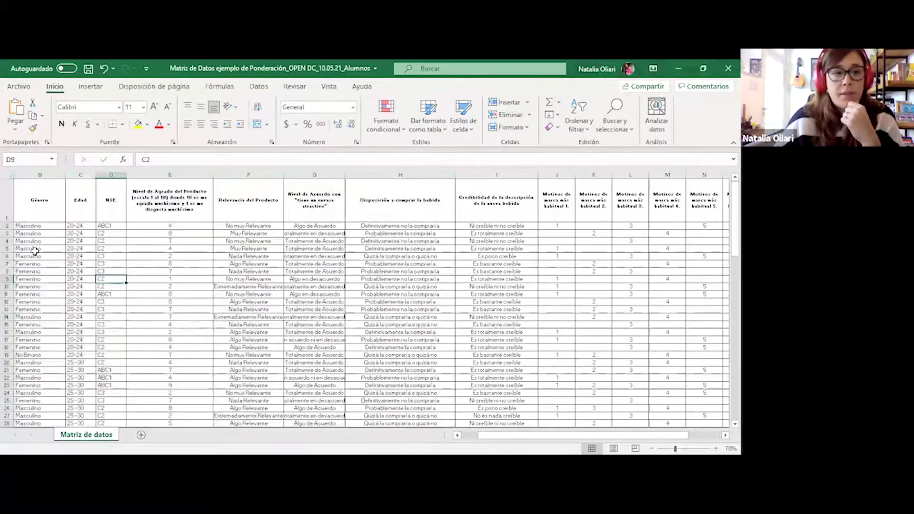
{"action": "left_click", "coordinate": [6, 241]}
{"action": "left_click_drag", "start_coordinate": [5, 227], "coordinate": [3, 371]}
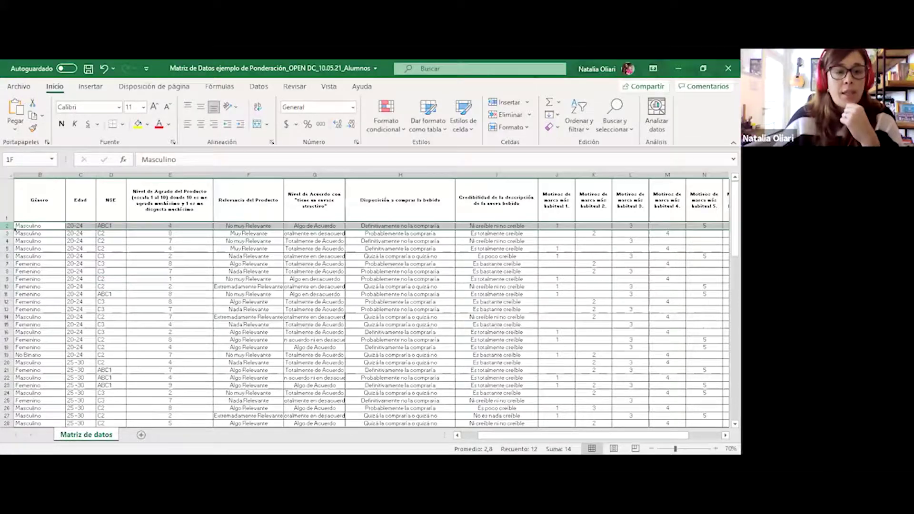
{"action": "left_click_drag", "start_coordinate": [5, 446], "coordinate": [6, 446]}
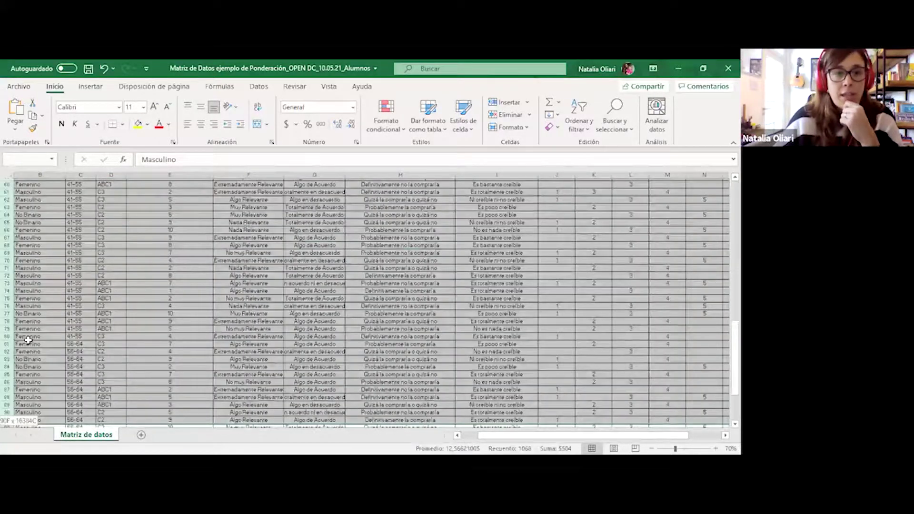
{"action": "scroll", "coordinate": [29, 339], "scroll_direction": "up", "scroll_amount": 20}
{"action": "left_click", "coordinate": [87, 224]}
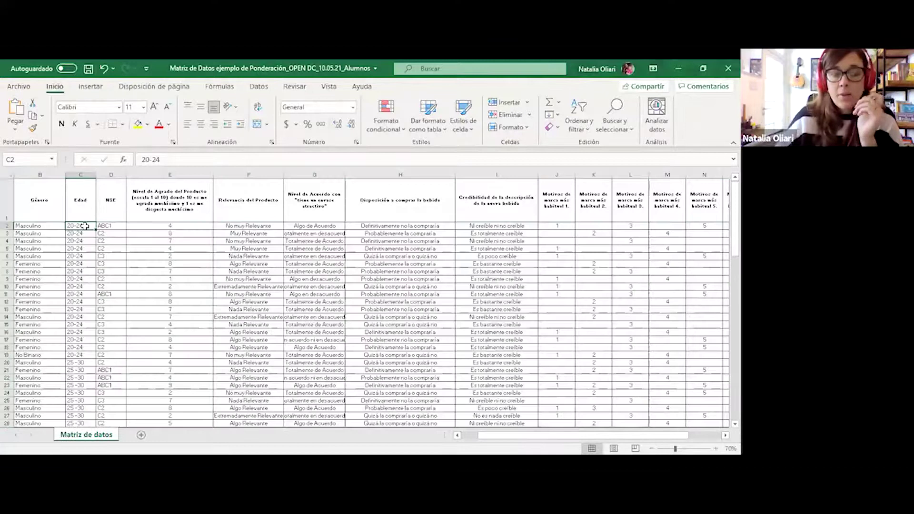
- Review the first respondent's answers across the row, from ID through the usual-brand motive columns
{"action": "key", "text": "Left"}
{"action": "key", "text": "Left"}
{"action": "key", "text": "Right"}
{"action": "key", "text": "Right"}
{"action": "key", "text": "Right"}
{"action": "key", "text": "Right"}
{"action": "key", "text": "Right"}
{"action": "key", "text": "Right"}
{"action": "key", "text": "Right"}
{"action": "key", "text": "Right"}
{"action": "key", "text": "Right"}
{"action": "key", "text": "Right"}
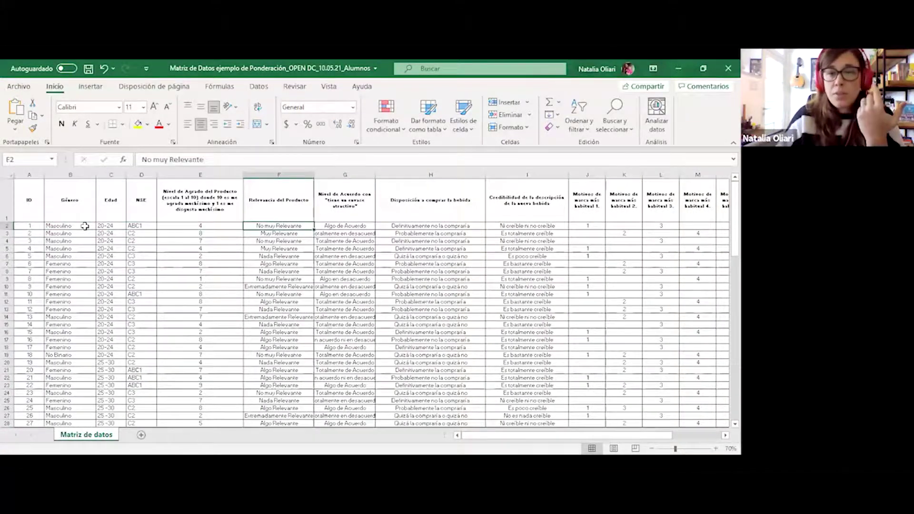
{"action": "key", "text": "Right"}
{"action": "key", "text": "Right"}
{"action": "key", "text": "Right"}
{"action": "key", "text": "Right"}
{"action": "key", "text": "Right"}
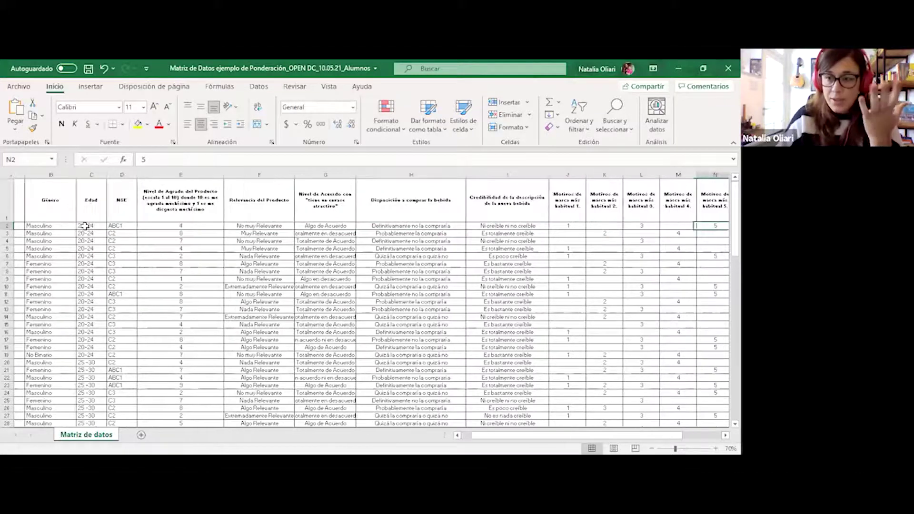
{"action": "key", "text": "Left"}
{"action": "key", "text": "Left"}
{"action": "key", "text": "Left"}
{"action": "key", "text": "Left"}
{"action": "key", "text": "Left"}
{"action": "key", "text": "Left"}
{"action": "key", "text": "Left"}
{"action": "key", "text": "Left"}
{"action": "key", "text": "Left"}
{"action": "key", "text": "Left"}
{"action": "key", "text": "Left"}
{"action": "key", "text": "Left"}
{"action": "key", "text": "Left"}
{"action": "key", "text": "Left"}
{"action": "key", "text": "Left"}
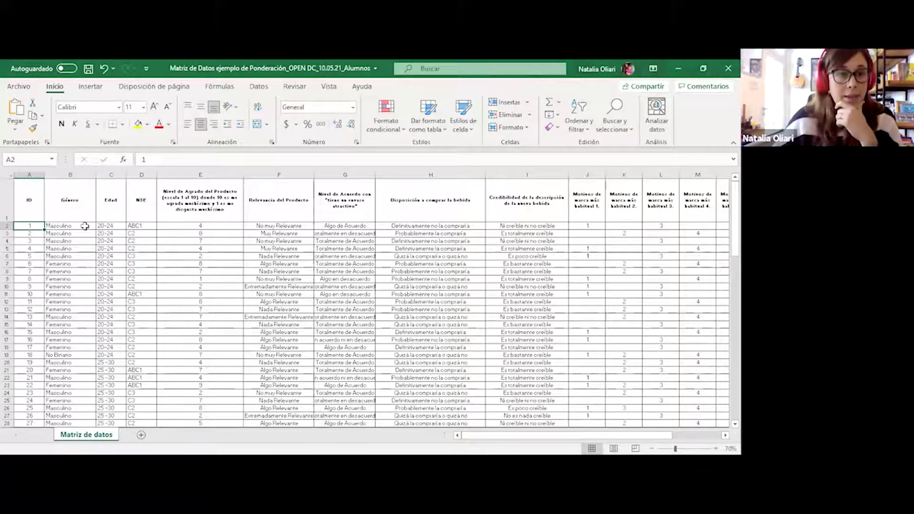
- Compare the header row with the first respondent's row and check the Género, Edad and NSE values
{"action": "left_click", "coordinate": [6, 213]}
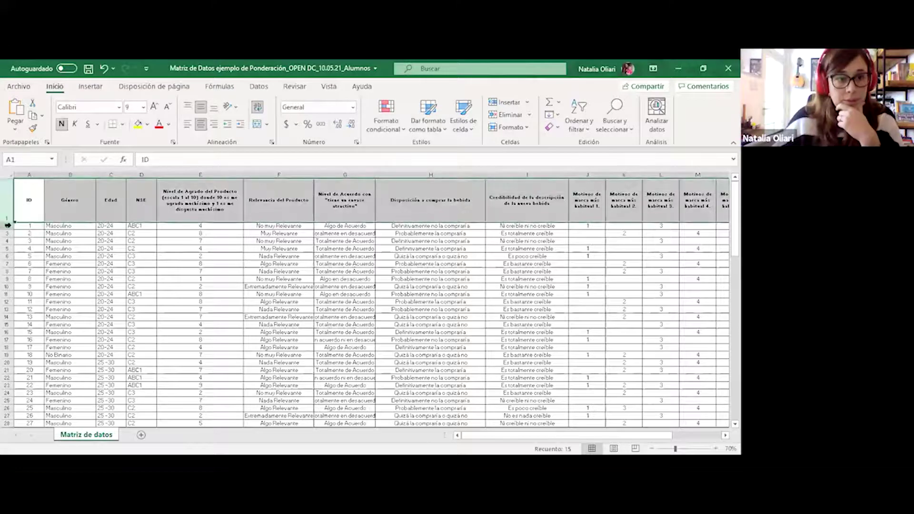
{"action": "left_click", "coordinate": [6, 225]}
{"action": "left_click", "coordinate": [78, 186]}
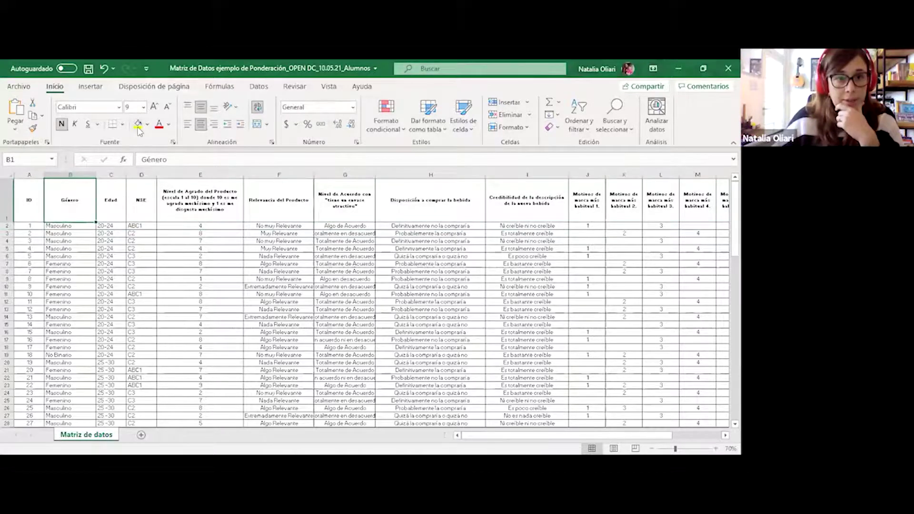
{"action": "left_click", "coordinate": [4, 224]}
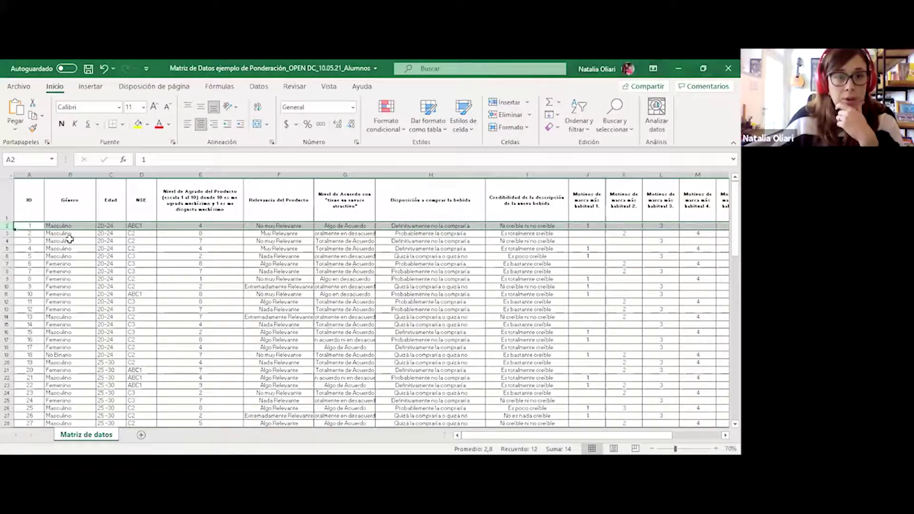
{"action": "left_click", "coordinate": [72, 227]}
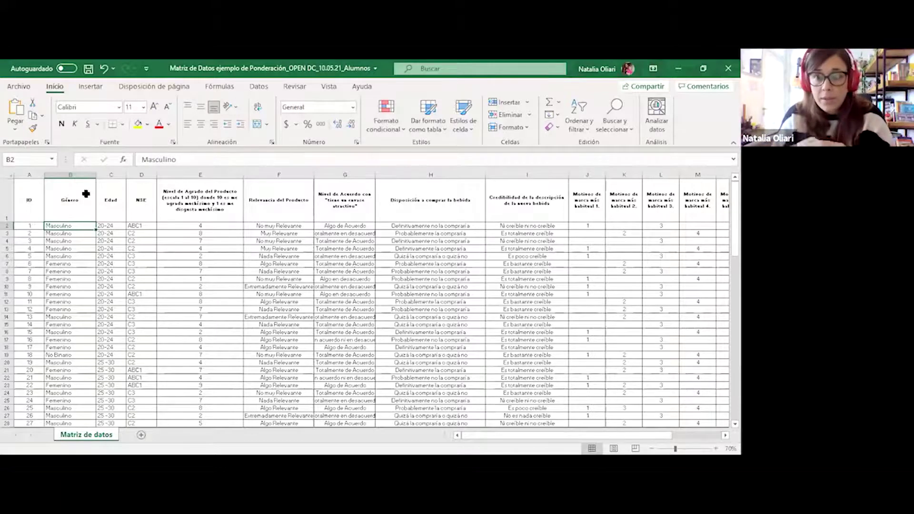
{"action": "key", "text": "Right"}
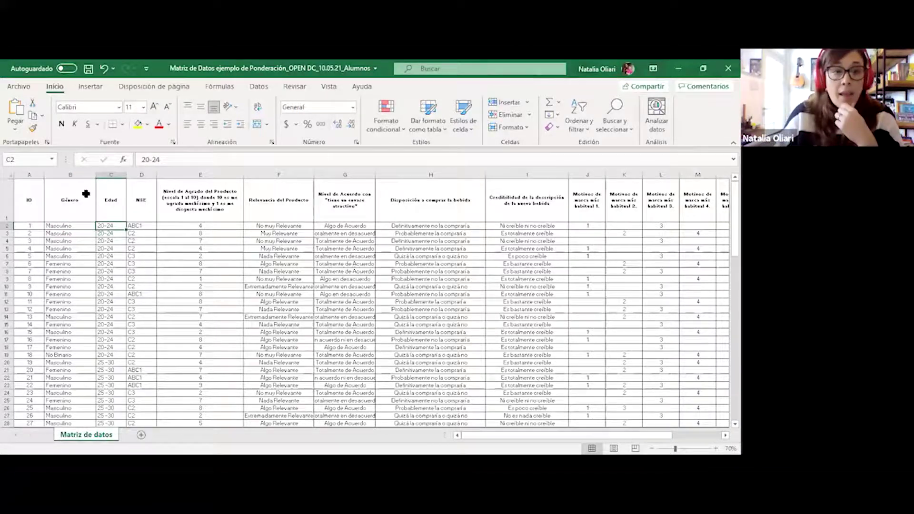
{"action": "key", "text": "Right"}
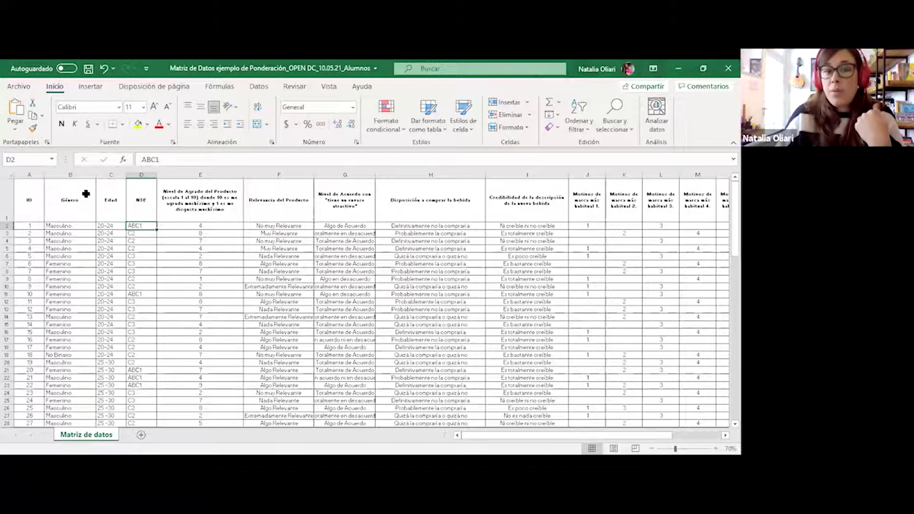
{"action": "key", "text": "Right"}
{"action": "key", "text": "Left"}
{"action": "key", "text": "Left"}
{"action": "key", "text": "Left"}
{"action": "key", "text": "Left"}
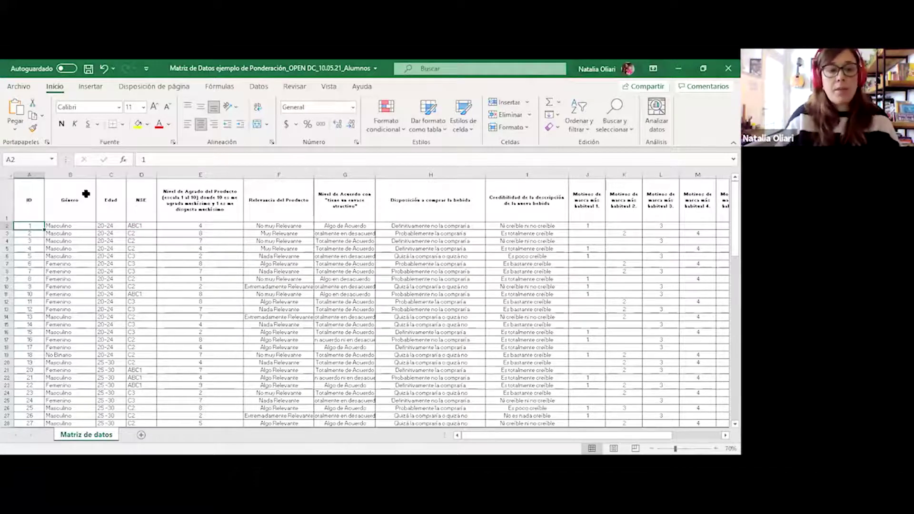
- Check the last record in the ID column and return to the column's header
{"action": "key", "text": "ctrl+Down"}
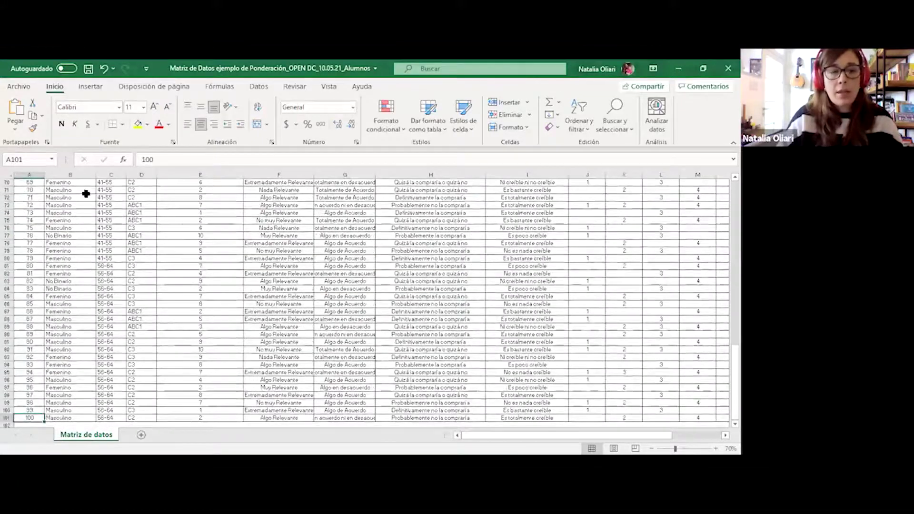
{"action": "key", "text": "ctrl+Up"}
{"action": "key", "text": "ctrl+Down"}
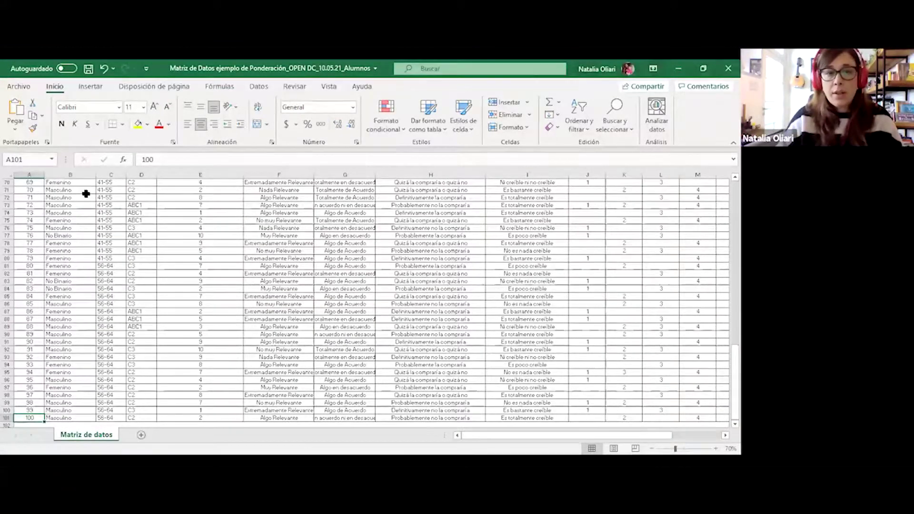
{"action": "key", "text": "ctrl+Up"}
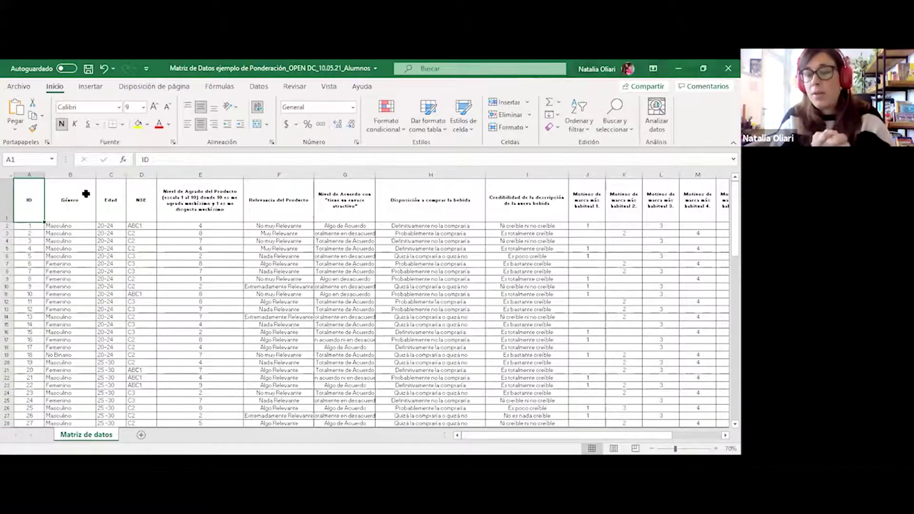
- Clear the answers in cells G10:H16 and undo the deletion
{"action": "left_click_drag", "start_coordinate": [324, 286], "coordinate": [395, 329]}
{"action": "key", "text": "Delete"}
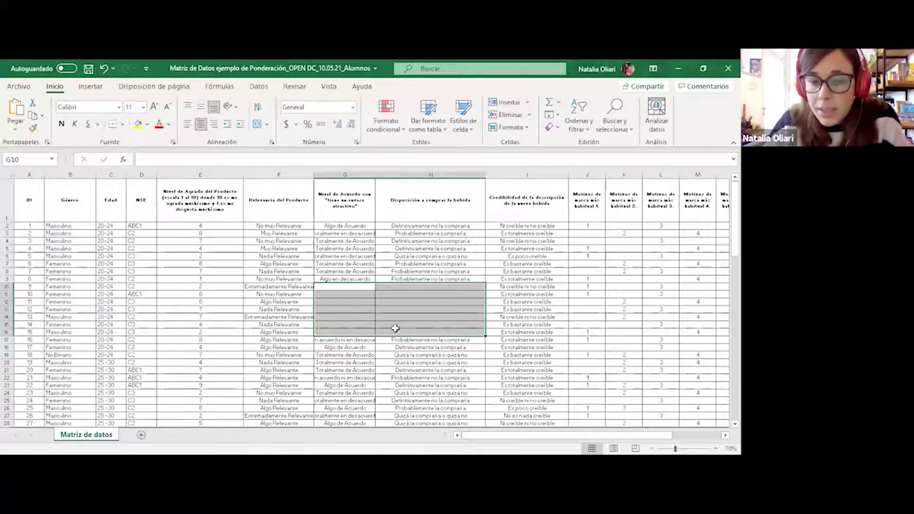
{"action": "left_click_drag", "start_coordinate": [346, 287], "coordinate": [415, 330]}
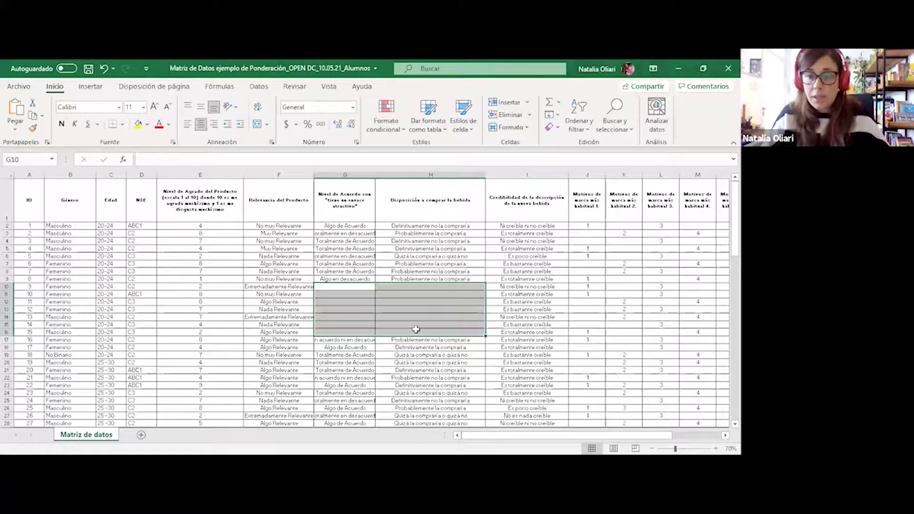
{"action": "key", "text": "ctrl+z"}
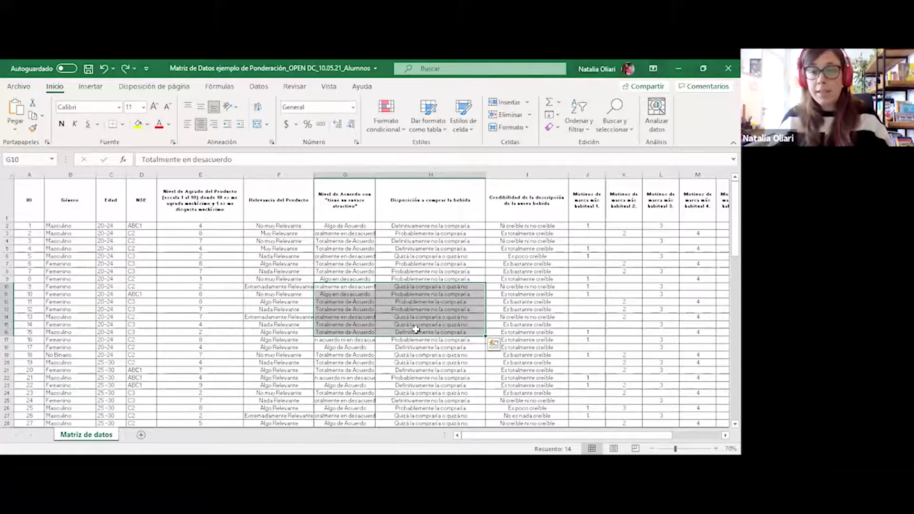
- Select the whole data matrix from the ID header in A1 through the last motive column and row 101
{"action": "left_click", "coordinate": [97, 224]}
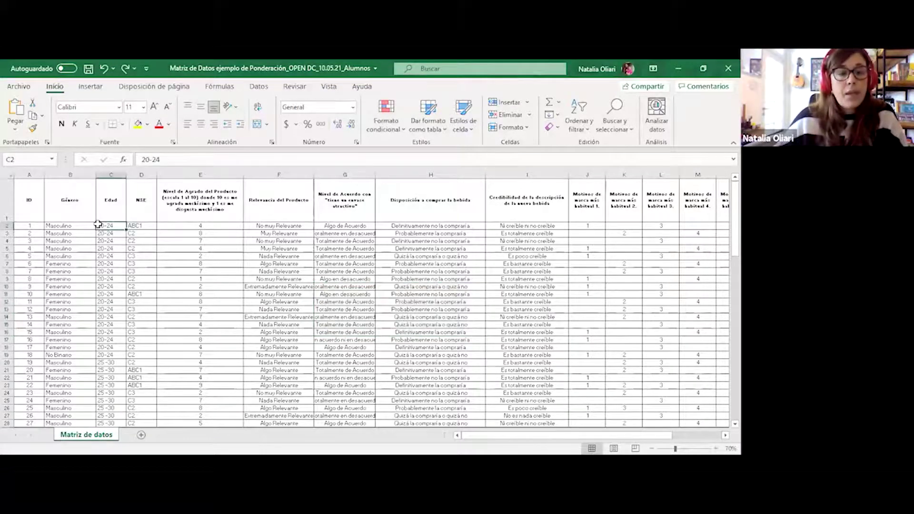
{"action": "left_click", "coordinate": [33, 195]}
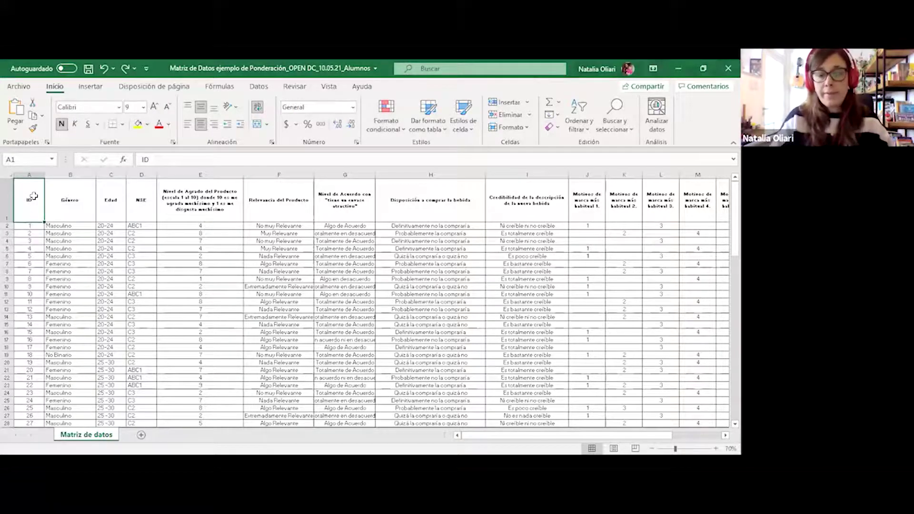
{"action": "key", "text": "shift+Right"}
{"action": "key", "text": "shift+Right"}
{"action": "key", "text": "shift+Right"}
{"action": "key", "text": "shift+Right"}
{"action": "key", "text": "shift+Right"}
{"action": "key", "text": "shift+Right"}
{"action": "key", "text": "shift+Right"}
{"action": "key", "text": "shift+Right"}
{"action": "key", "text": "shift+Right"}
{"action": "key", "text": "shift+Right"}
{"action": "key", "text": "shift+Right"}
{"action": "key", "text": "shift+Right"}
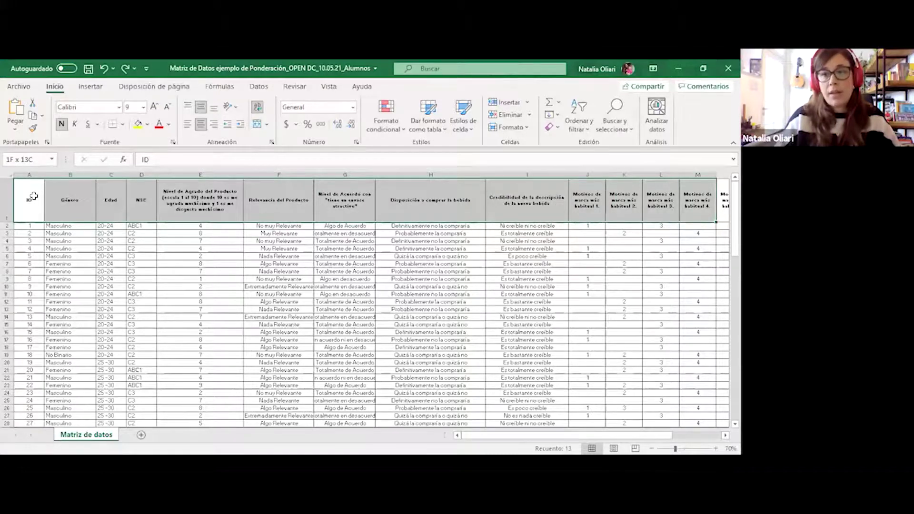
{"action": "key", "text": "ctrl+shift+Right"}
{"action": "key", "text": "End"}
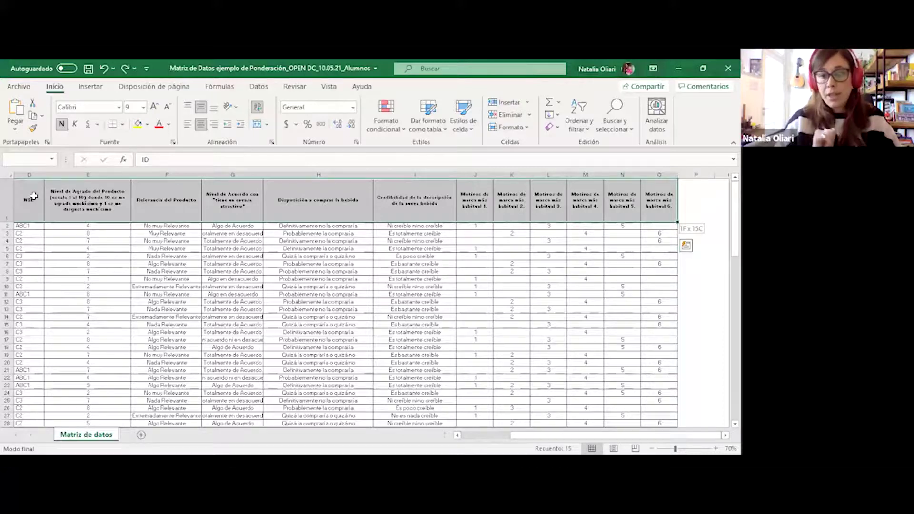
{"action": "key", "text": "shift+Down"}
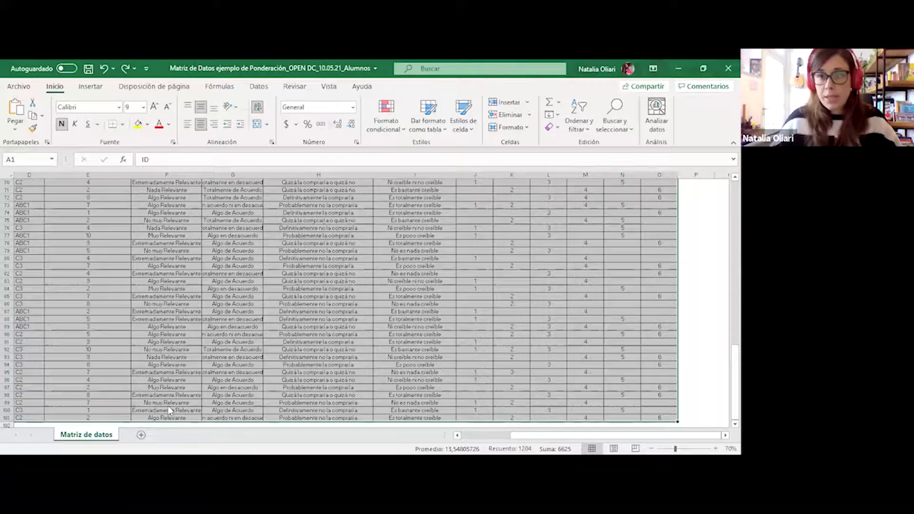
{"action": "key", "text": "alt+Tab"}
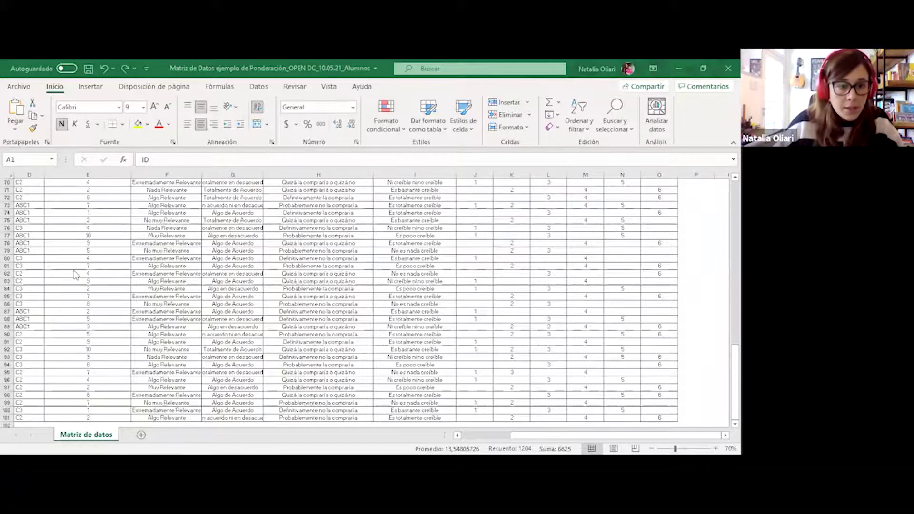
{"action": "key", "text": "ctrl+a"}
- Browse the recommended pivot tables for the selected data and insert "Cuenta de ID por Género"
{"action": "left_click", "coordinate": [98, 89]}
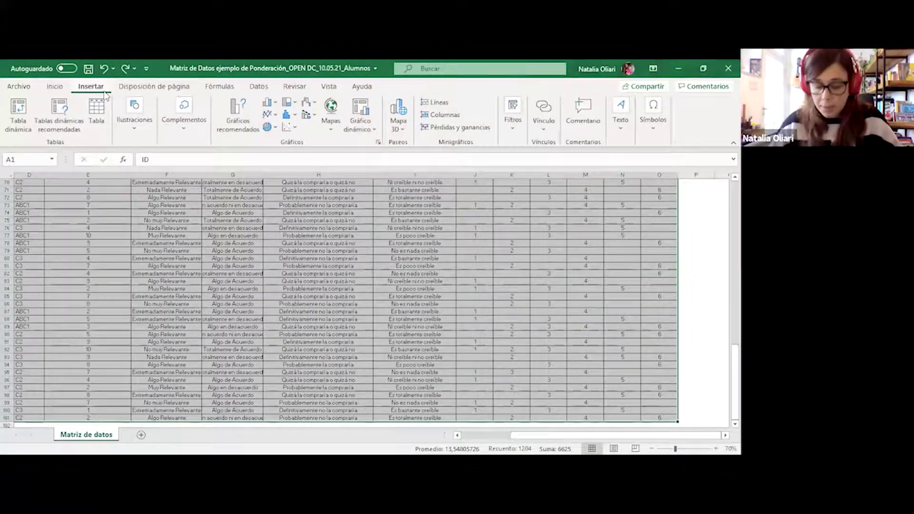
{"action": "left_click", "coordinate": [72, 117]}
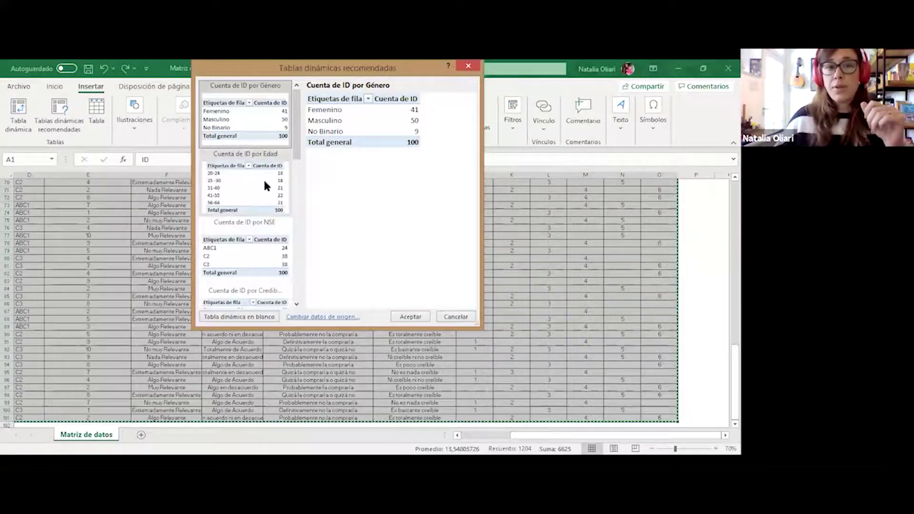
{"action": "left_click", "coordinate": [285, 164]}
{"action": "left_click_drag", "start_coordinate": [297, 148], "coordinate": [296, 210]}
{"action": "left_click", "coordinate": [289, 172]}
{"action": "key", "text": "Down"}
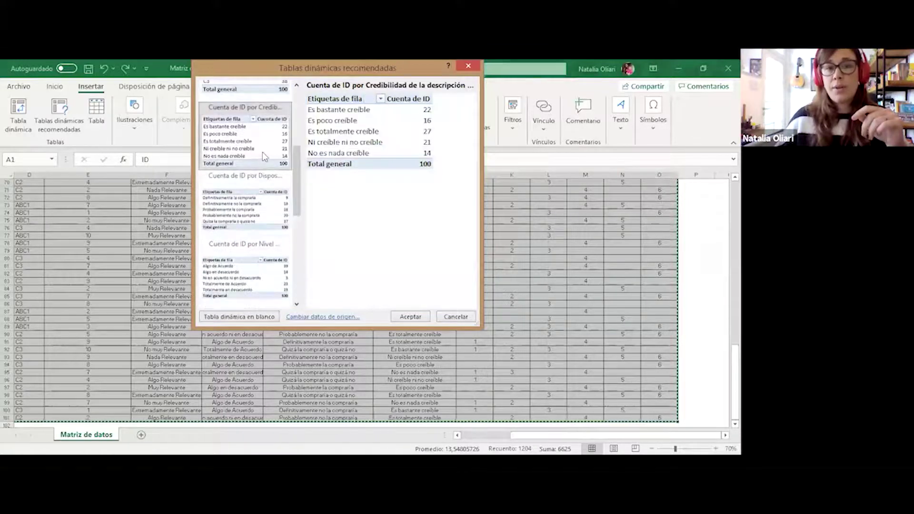
{"action": "scroll", "coordinate": [295, 216], "scroll_direction": "up", "scroll_amount": 5}
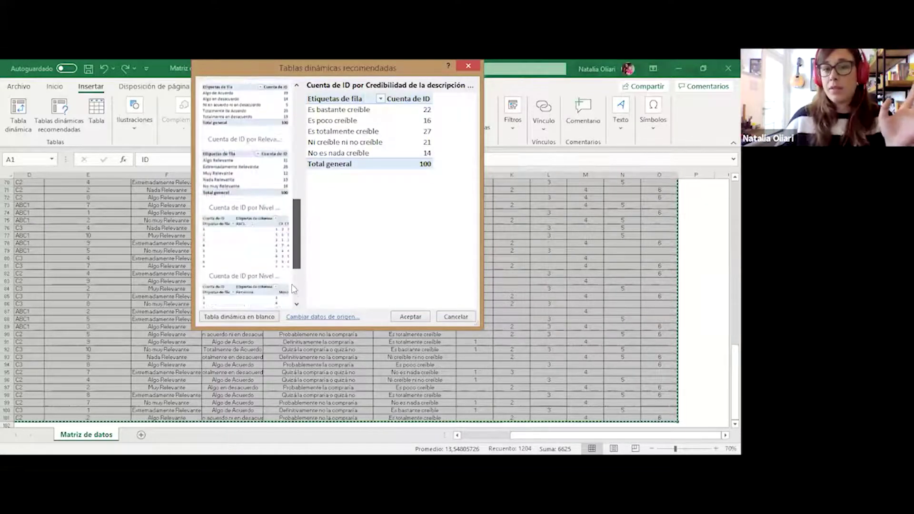
{"action": "left_click", "coordinate": [287, 129]}
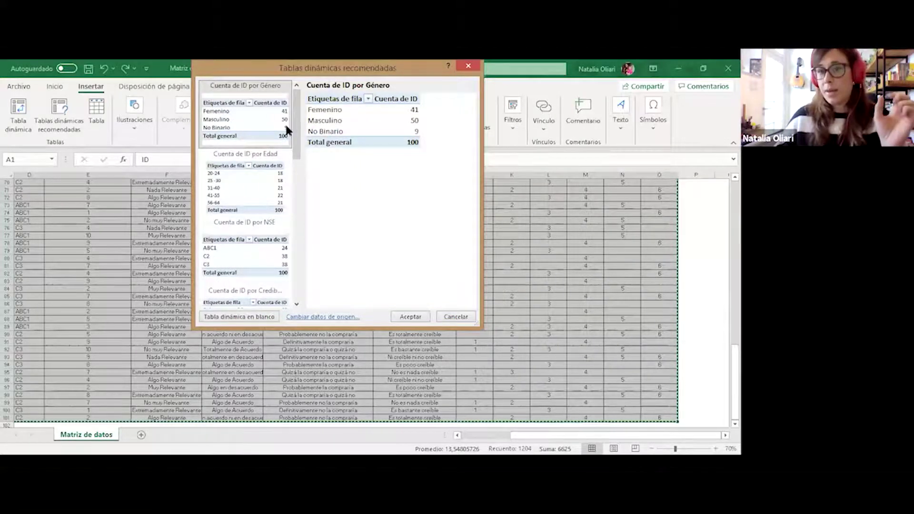
{"action": "left_click", "coordinate": [416, 315]}
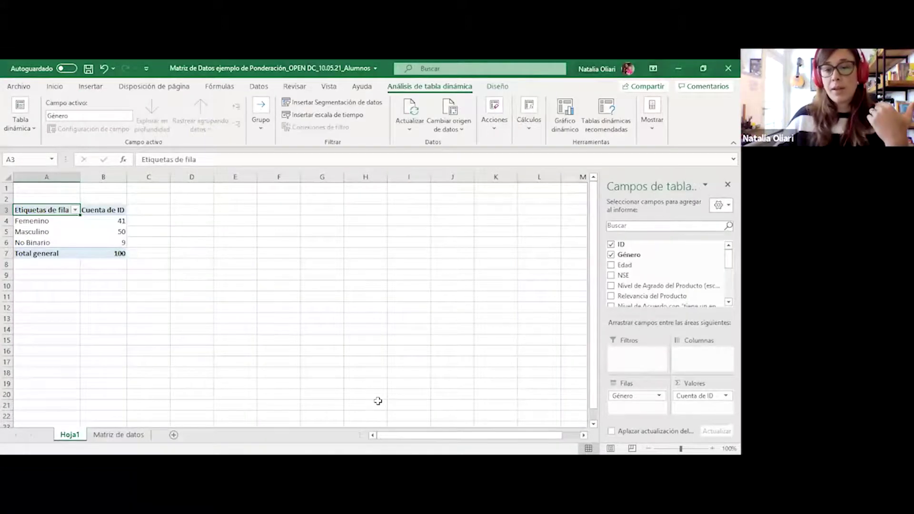
- Move the sheet Hoja1 behind Matriz de datos and rename it "Pivot"
{"action": "left_click", "coordinate": [73, 437]}
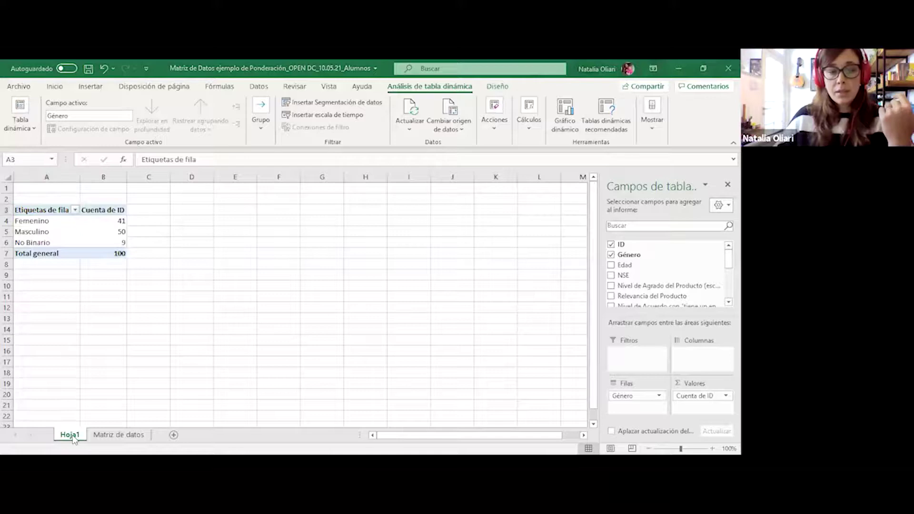
{"action": "left_click_drag", "start_coordinate": [72, 438], "coordinate": [172, 435]}
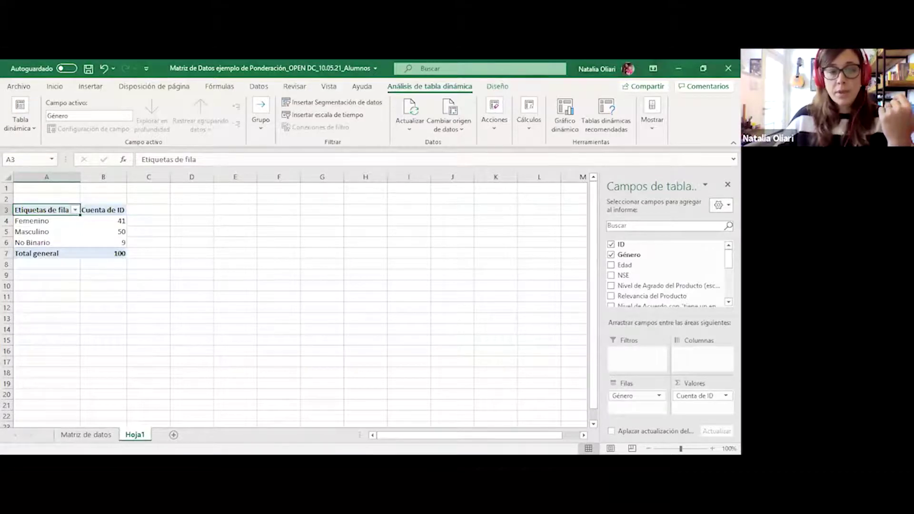
{"action": "double_click", "coordinate": [143, 435]}
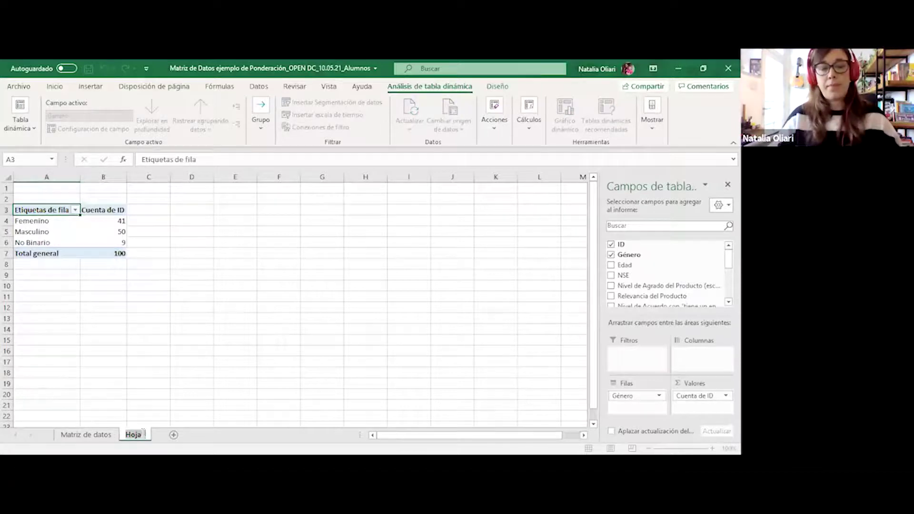
{"action": "type", "text": "pIVO"}
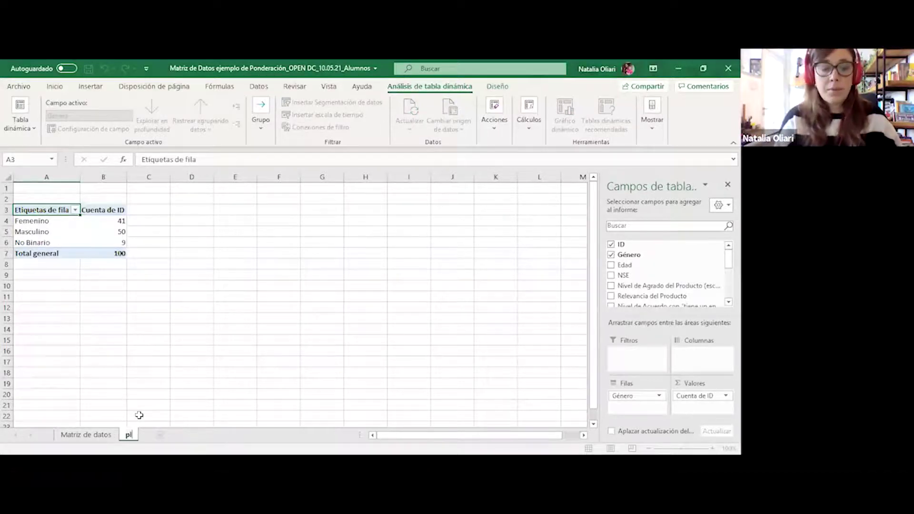
{"action": "key", "text": "BackSpace"}
{"action": "key", "text": "BackSpace"}
{"action": "key", "text": "BackSpace"}
{"action": "key", "text": "BackSpace"}
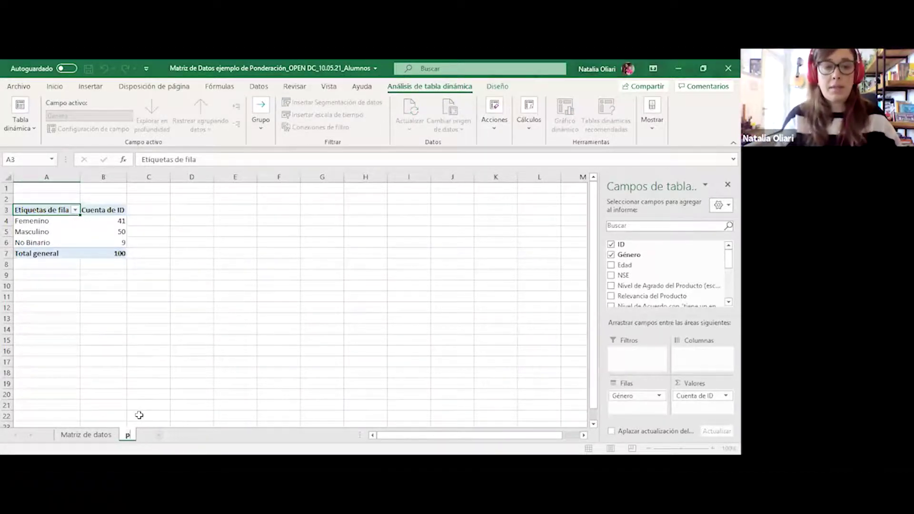
{"action": "type", "text": "Pivot"}
{"action": "key", "text": "Return"}
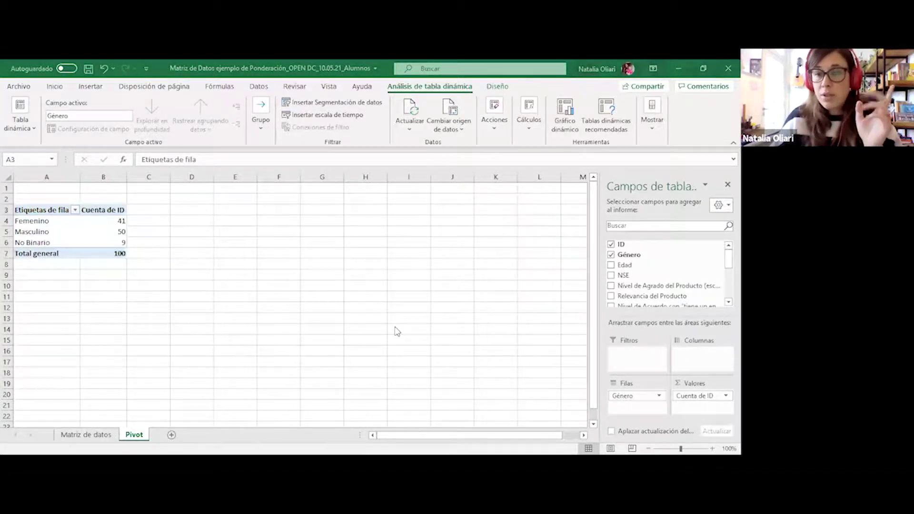
- Check the grand total and the ID count of each gender in the pivot table
{"action": "left_click", "coordinate": [96, 257]}
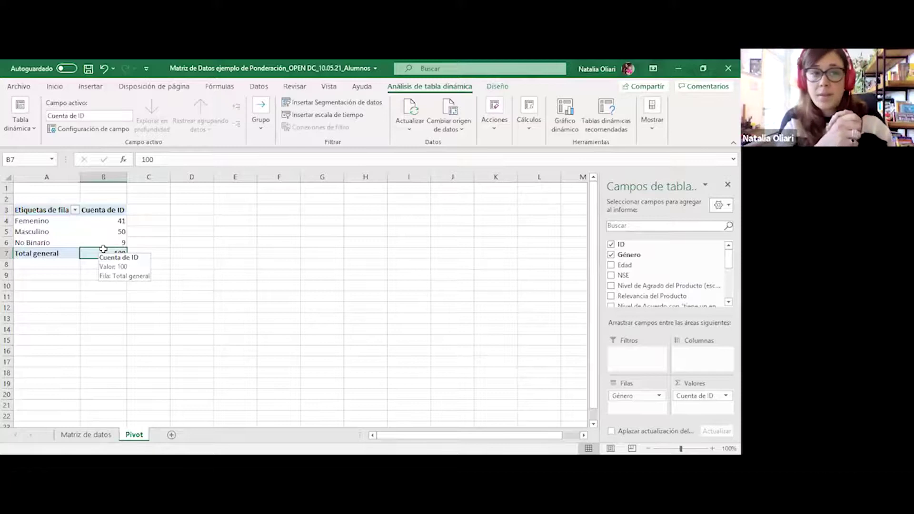
{"action": "left_click", "coordinate": [95, 224]}
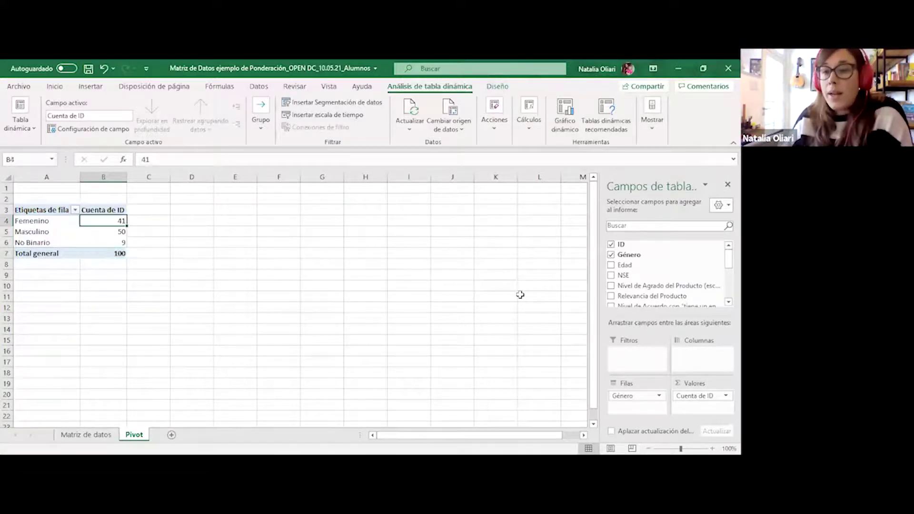
{"action": "key", "text": "Down"}
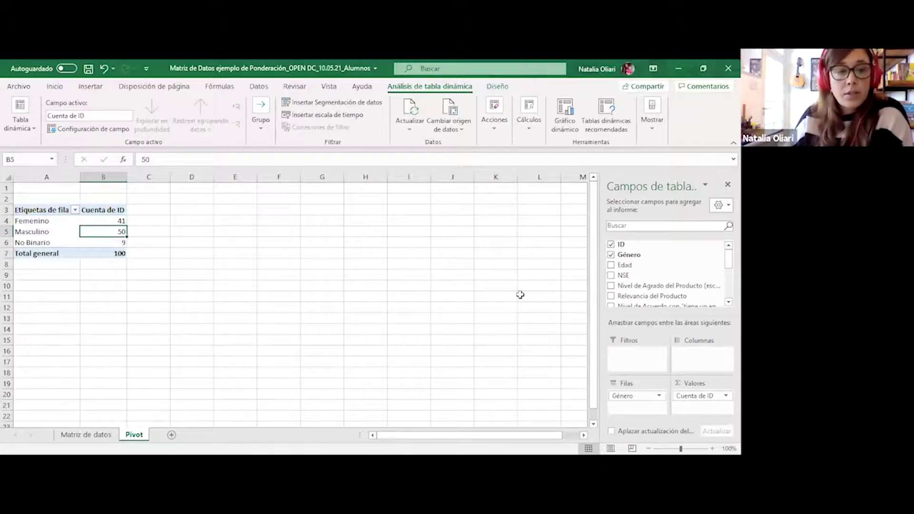
{"action": "key", "text": "Down"}
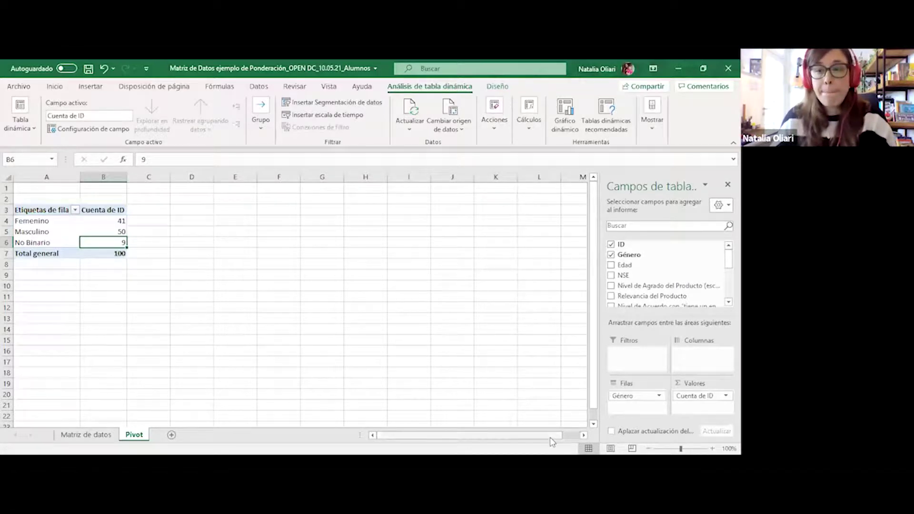
{"action": "left_click", "coordinate": [589, 268]}
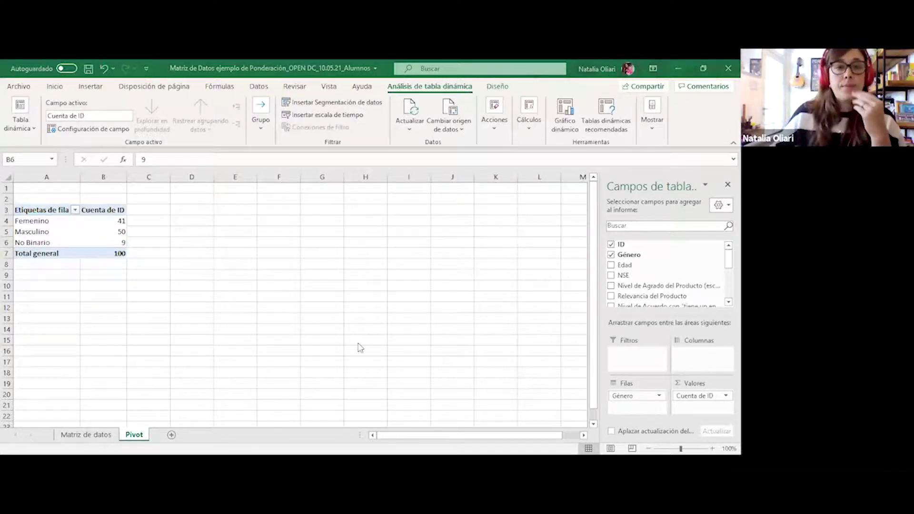
{"action": "left_click", "coordinate": [101, 282]}
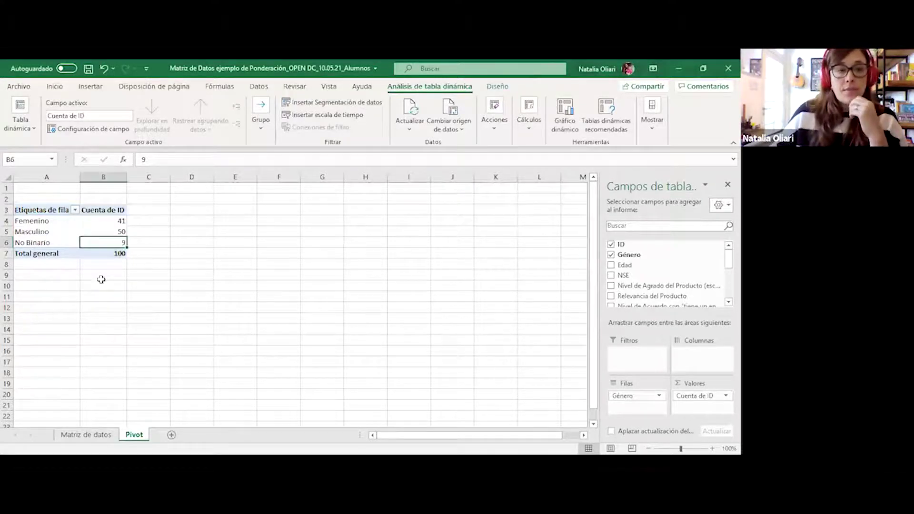
- Copy the whole pivot table A3:B7 and add a new sheet named "F absolutas" after Pivot
{"action": "left_click_drag", "start_coordinate": [53, 211], "coordinate": [104, 249]}
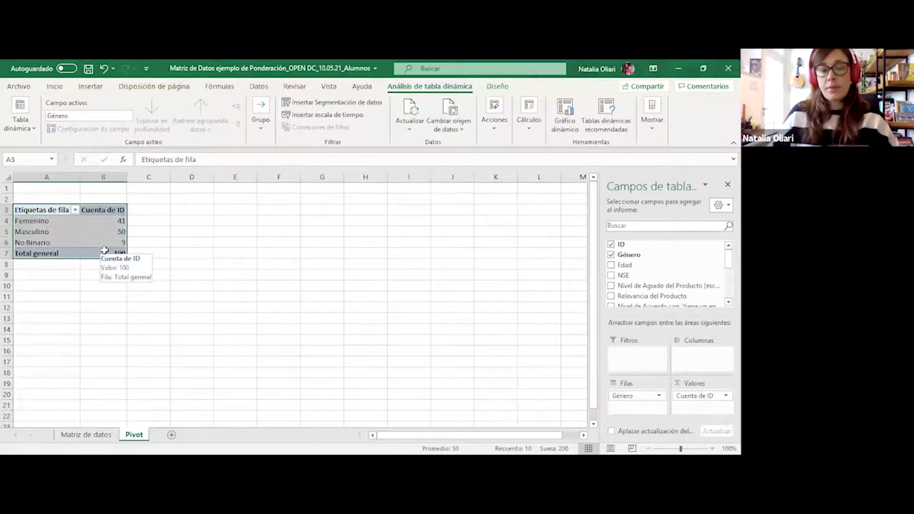
{"action": "key", "text": "ctrl+c"}
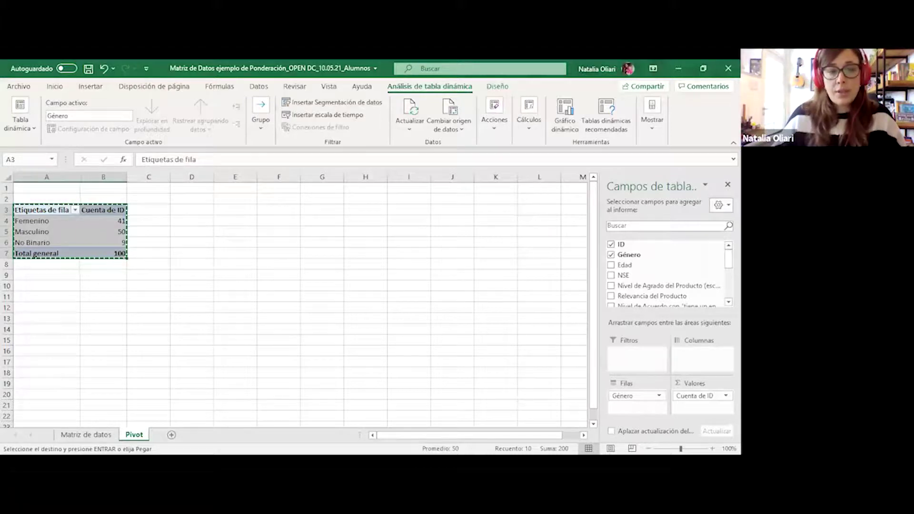
{"action": "left_click", "coordinate": [172, 435]}
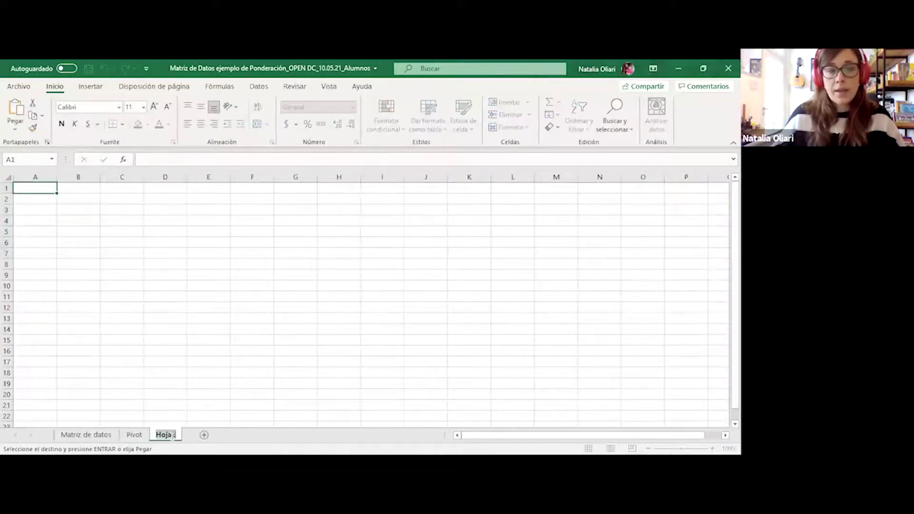
{"action": "type", "text": "F"}
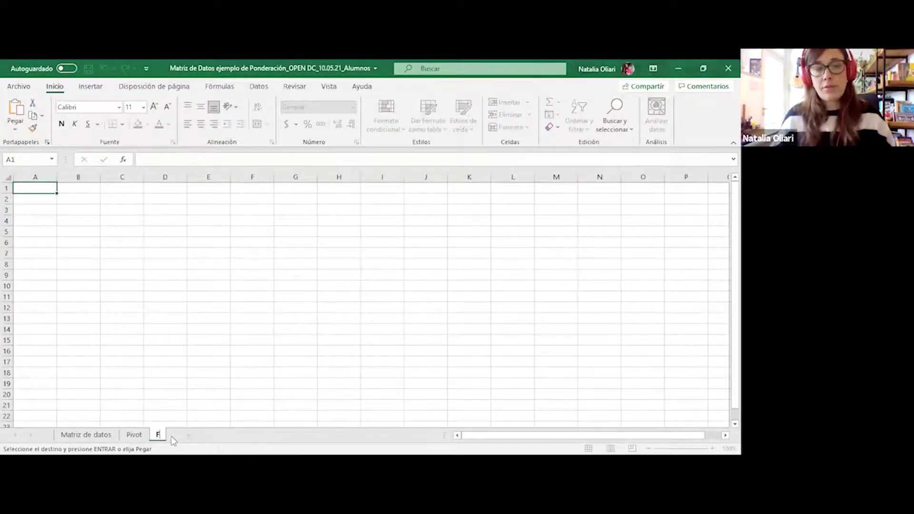
{"action": "type", "text": " absolut"}
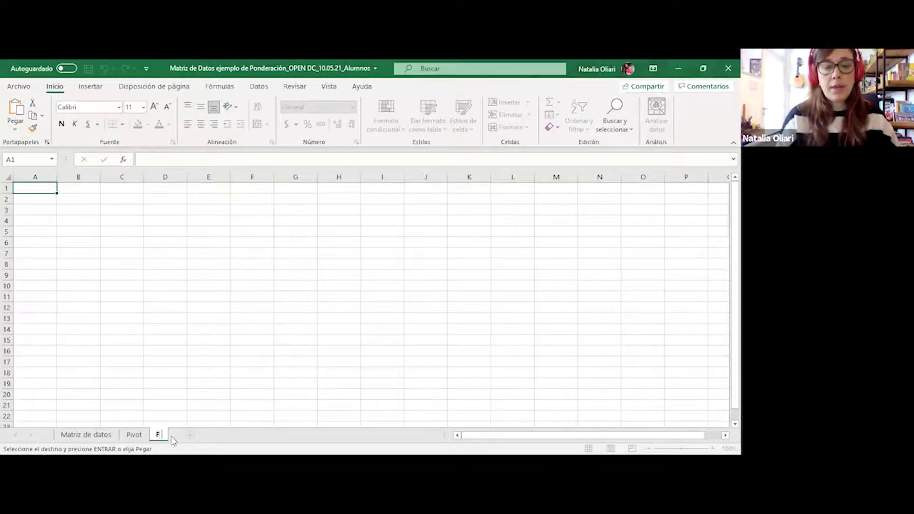
{"action": "type", "text": "as"}
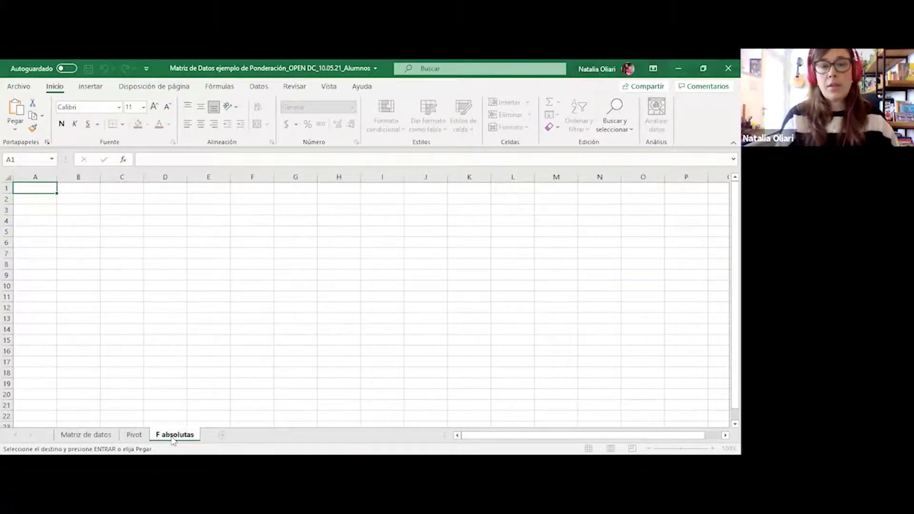
{"action": "key", "text": "Return"}
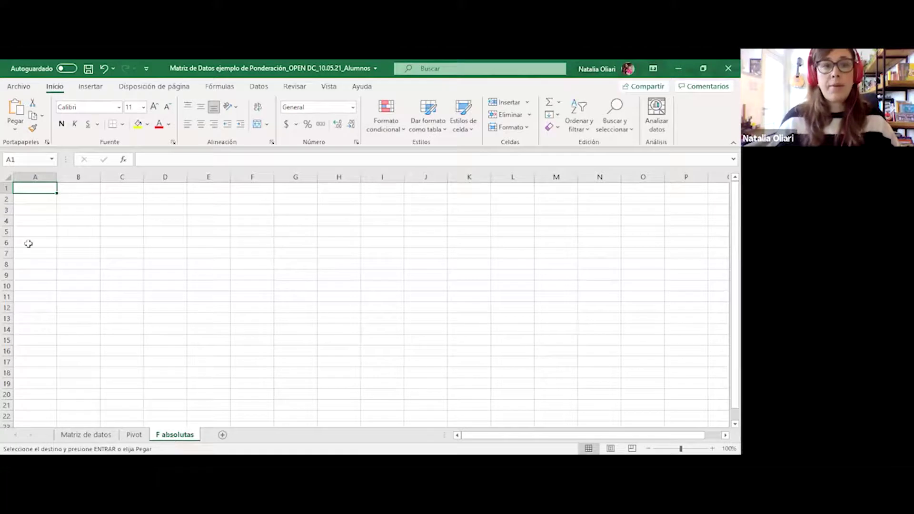
- Fill all cells of the F absolutas sheet with white to hide the gridlines
{"action": "left_click", "coordinate": [8, 177]}
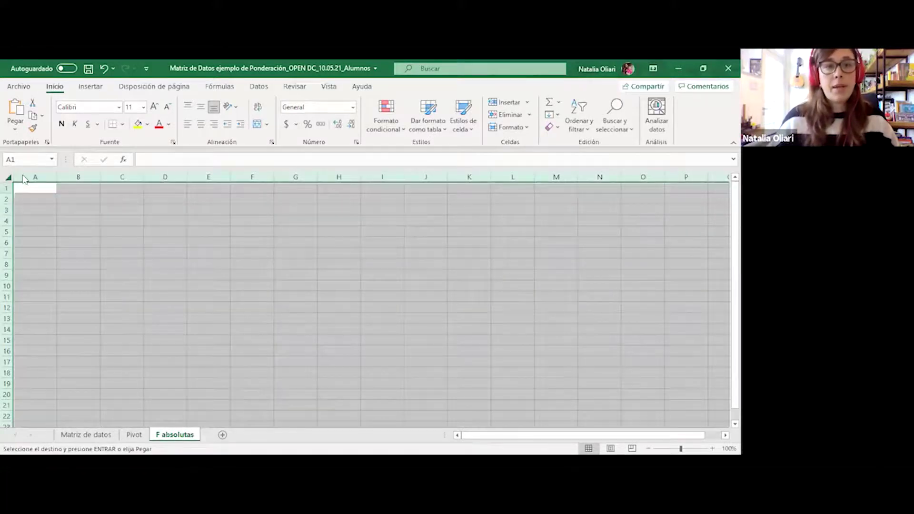
{"action": "left_click", "coordinate": [8, 177]}
{"action": "left_click", "coordinate": [8, 177]}
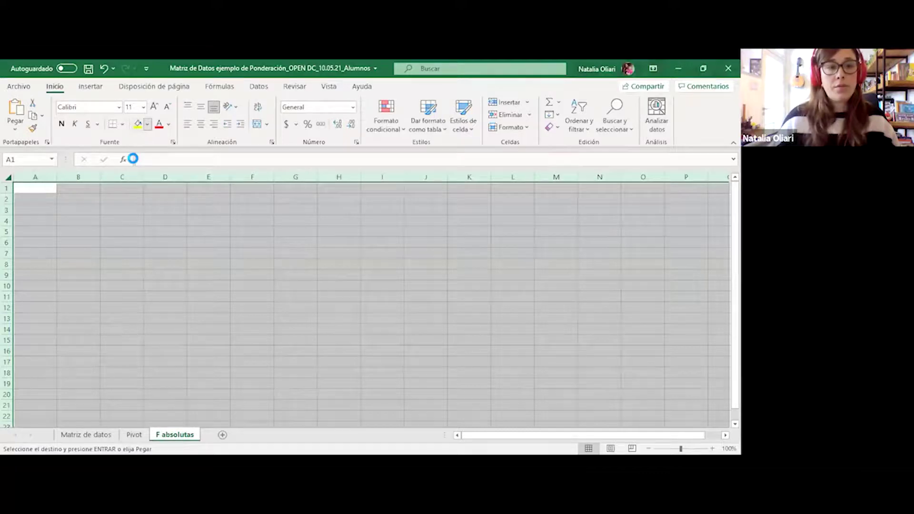
- Copy the pivot table from the Pivot sheet again and paste it as values only at B2 of F absolutas
{"action": "left_click", "coordinate": [66, 198]}
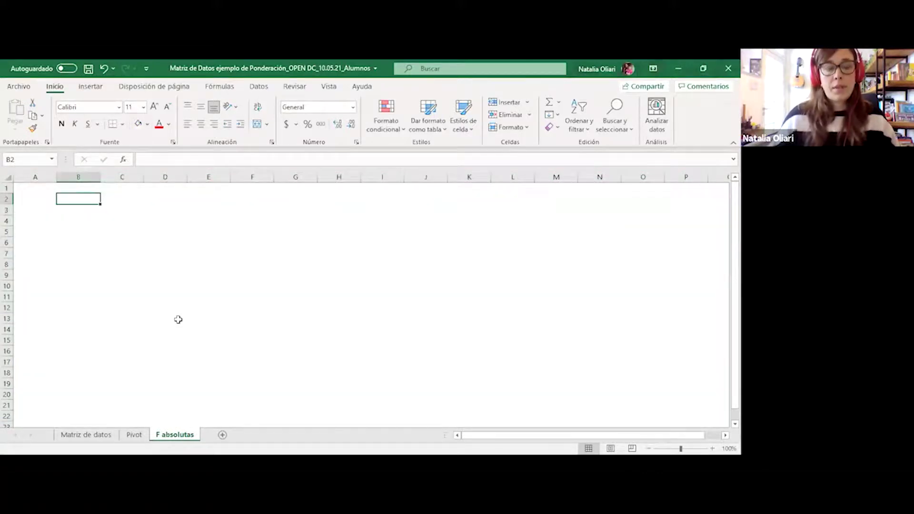
{"action": "left_click", "coordinate": [132, 434]}
{"action": "key", "text": "ctrl+c"}
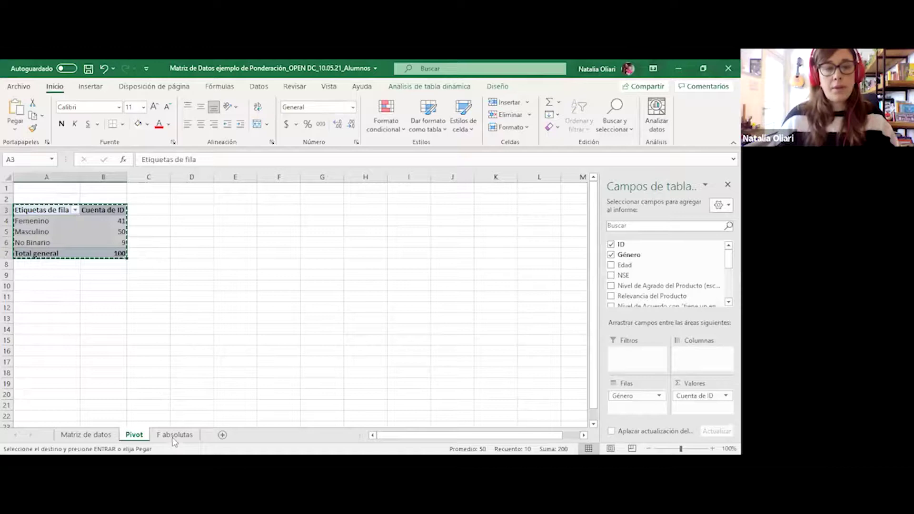
{"action": "left_click", "coordinate": [175, 435]}
{"action": "key", "text": "ctrl+v"}
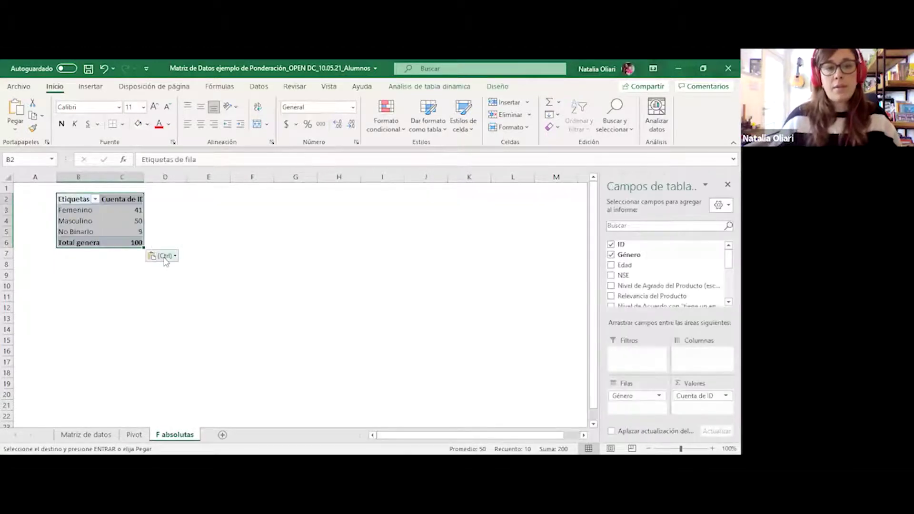
{"action": "left_click", "coordinate": [165, 257]}
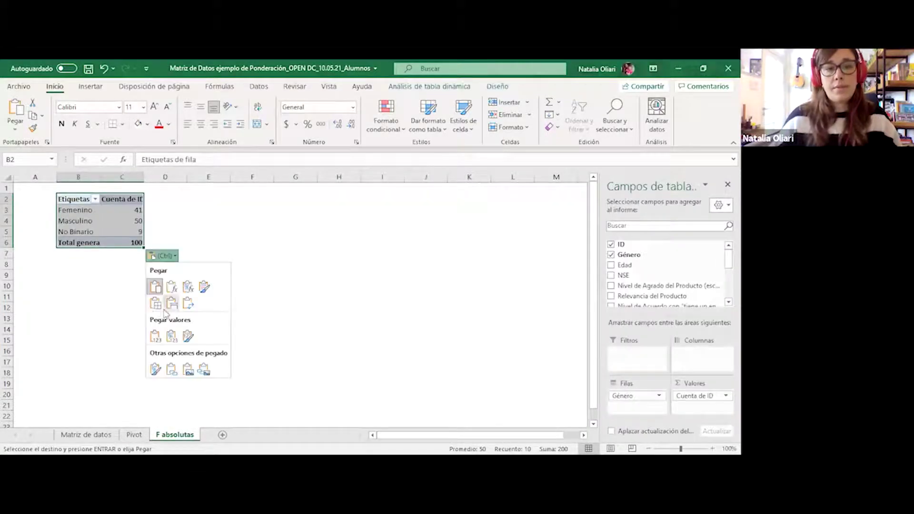
{"action": "left_click", "coordinate": [159, 337]}
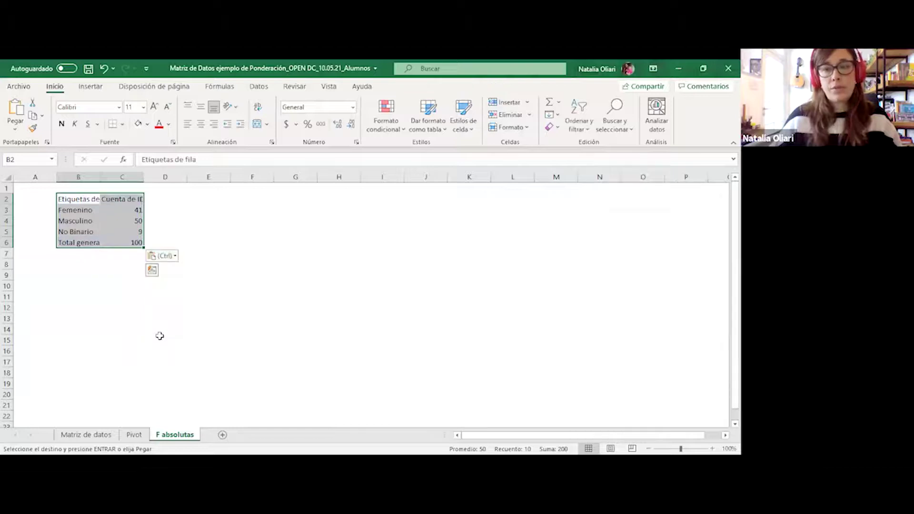
{"action": "left_click", "coordinate": [209, 300]}
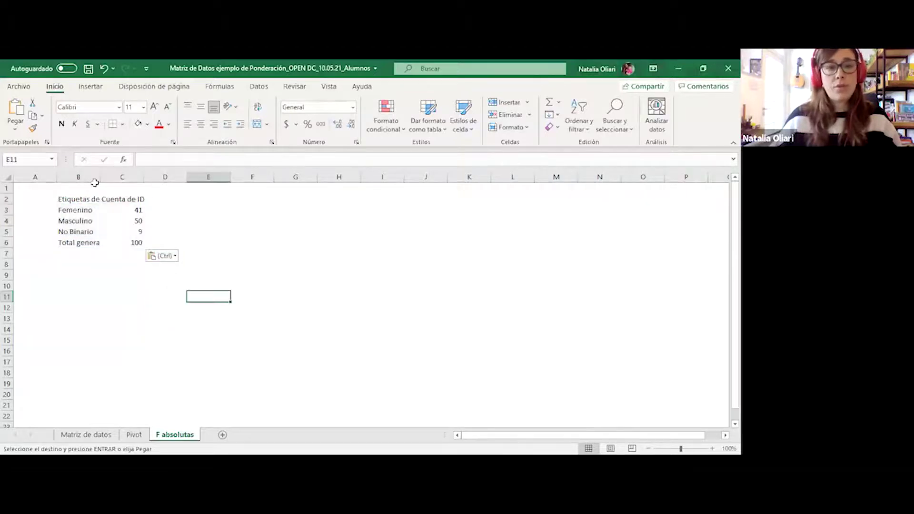
- Return to the Pivot sheet, end the copy mode and enlarge the view to 115%
{"action": "left_click", "coordinate": [144, 436]}
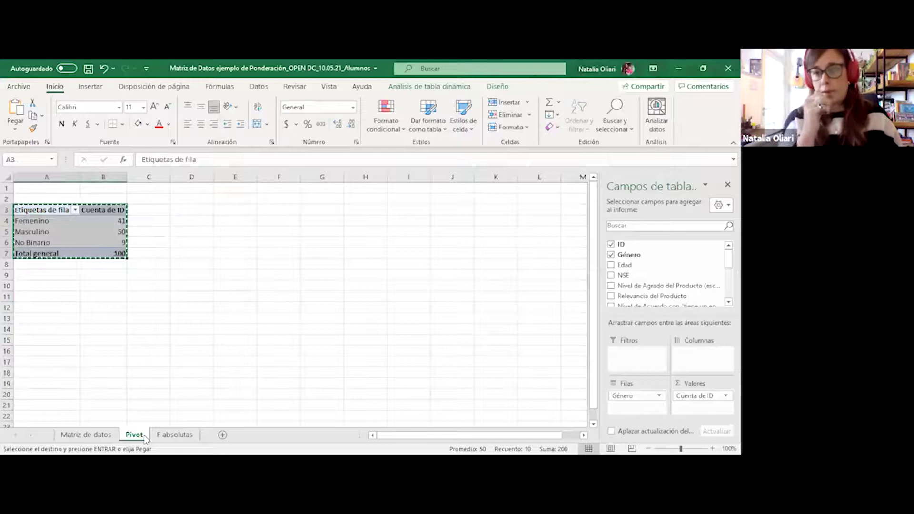
{"action": "key", "text": "Escape"}
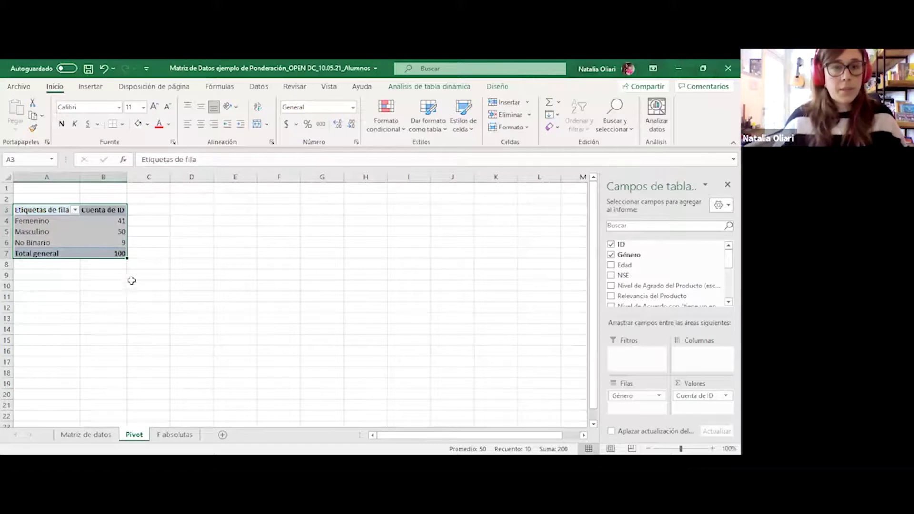
{"action": "scroll", "coordinate": [131, 280], "scroll_direction": "up", "scroll_amount": 1, "text": "ctrl"}
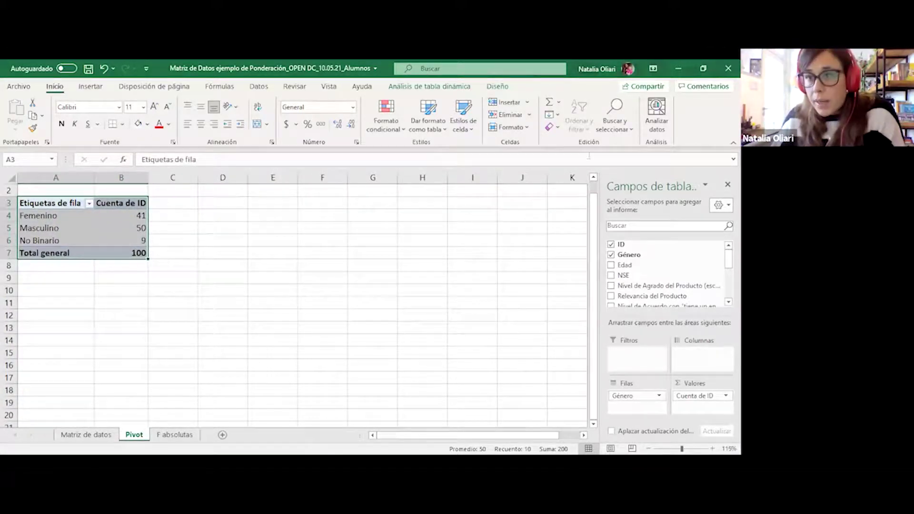
{"action": "left_click", "coordinate": [490, 419]}
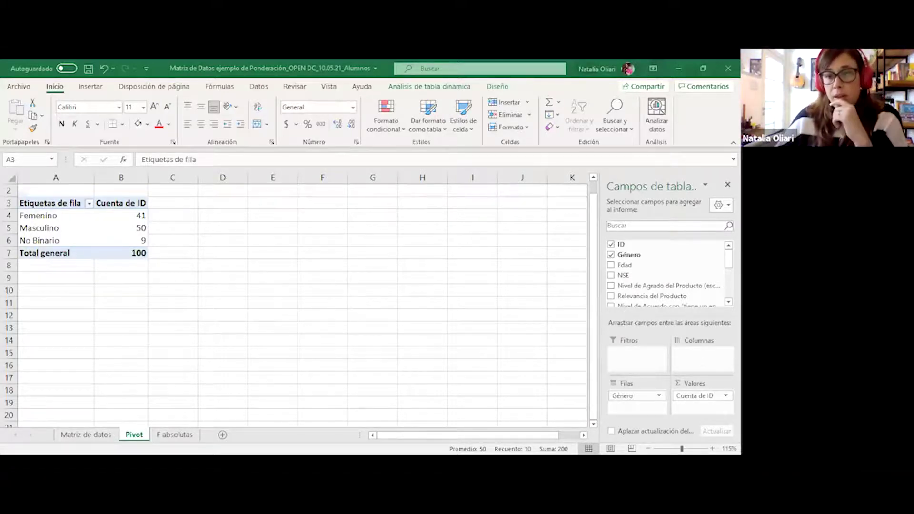
- Look through the pivot table's available fields down to the last "Motivos de marca más habitual" entries
{"action": "left_click", "coordinate": [728, 259]}
{"action": "mouse_move", "coordinate": [728, 259]}
{"action": "left_mouse_down"}
{"action": "mouse_move", "coordinate": [728, 291]}
{"action": "mouse_move", "coordinate": [728, 259]}
{"action": "left_mouse_up"}
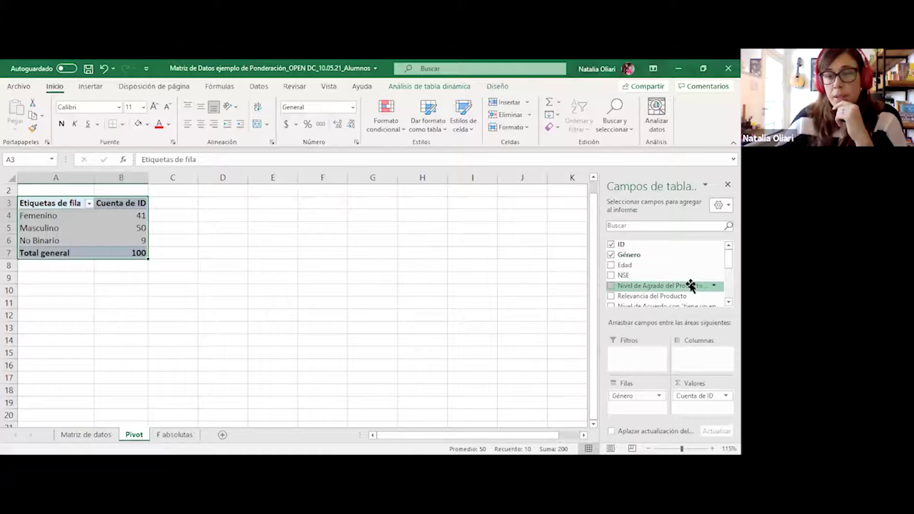
{"action": "scroll", "coordinate": [666, 274], "scroll_direction": "down", "scroll_amount": 10}
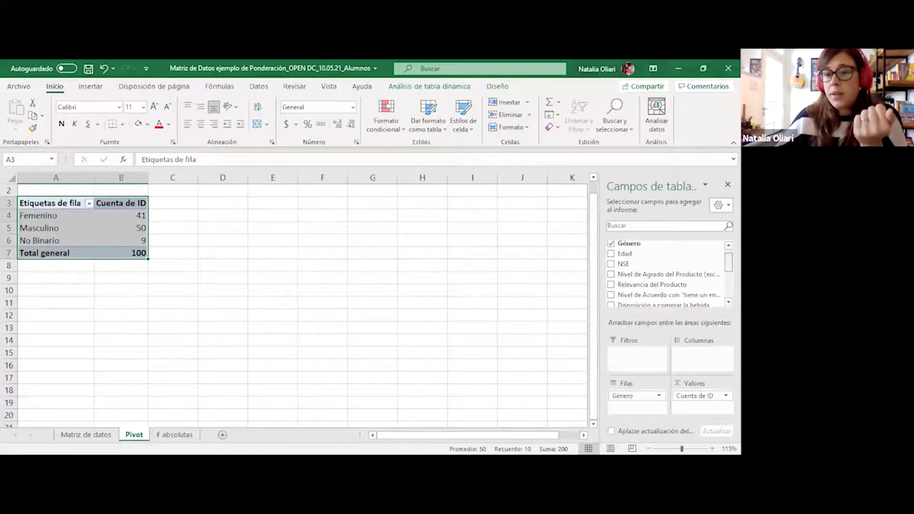
{"action": "scroll", "coordinate": [666, 274], "scroll_direction": "down", "scroll_amount": 1}
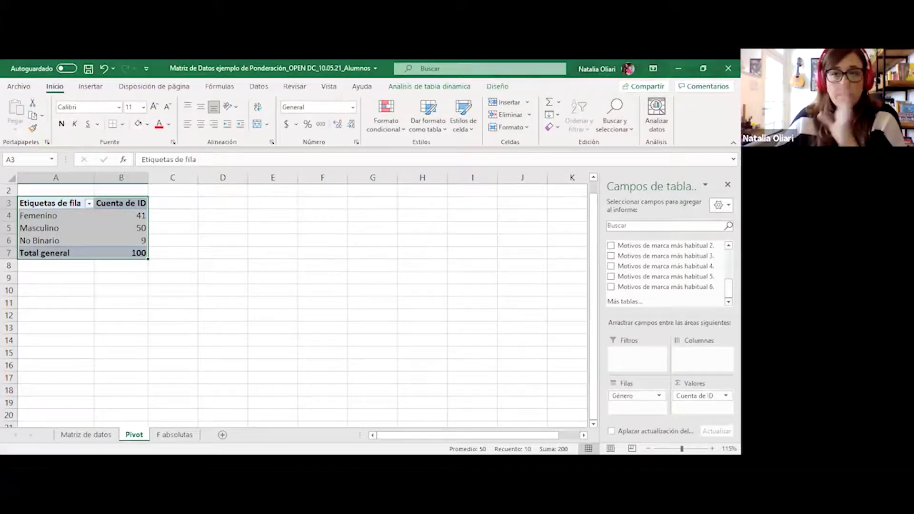
{"action": "left_click", "coordinate": [396, 203]}
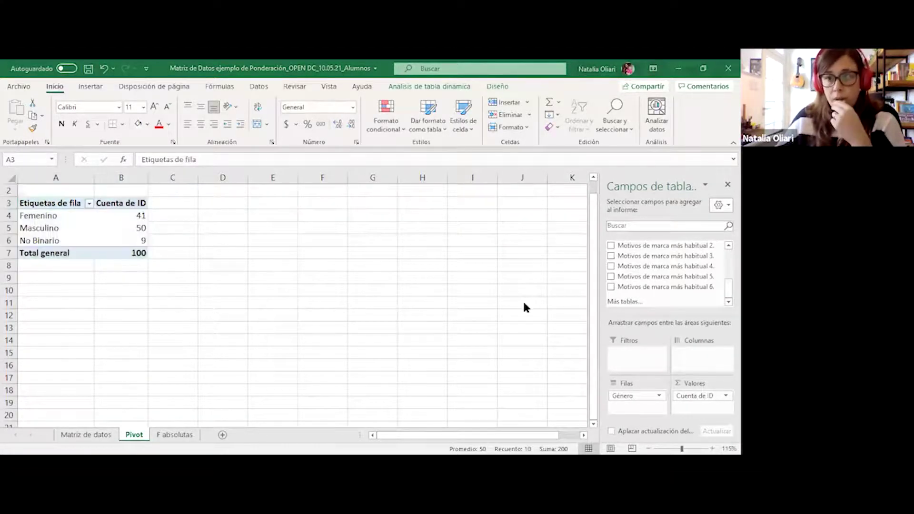
- Enlarge the Pivot sheet view to 295% and review the gender pivot table and the beginning of its field list
{"action": "scroll", "coordinate": [183, 255], "scroll_direction": "up", "scroll_amount": 5}
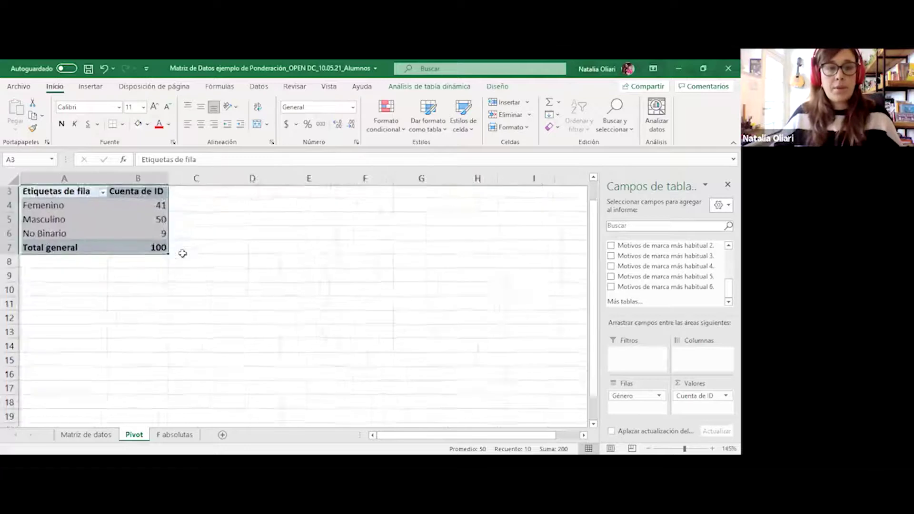
{"action": "scroll", "coordinate": [340, 322], "scroll_direction": "up", "scroll_amount": 2}
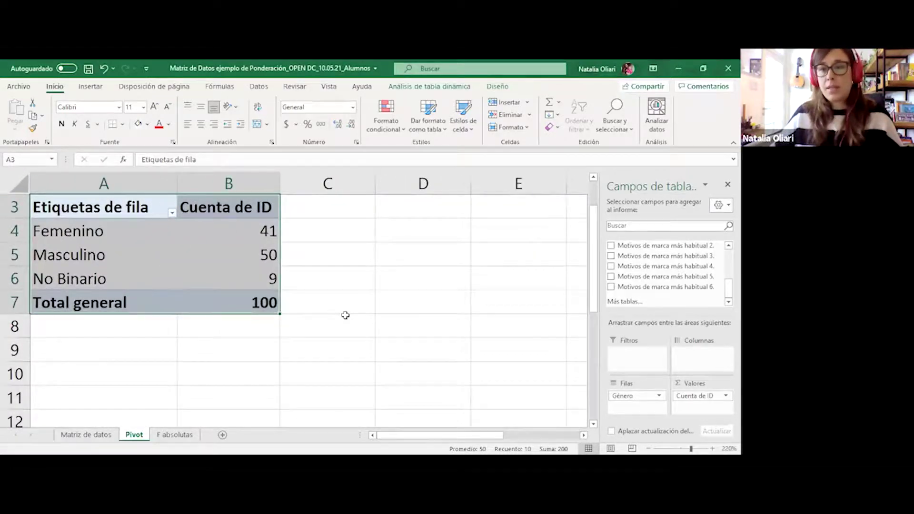
{"action": "scroll", "coordinate": [345, 315], "scroll_direction": "up", "scroll_amount": 5}
{"action": "left_click", "coordinate": [482, 343]}
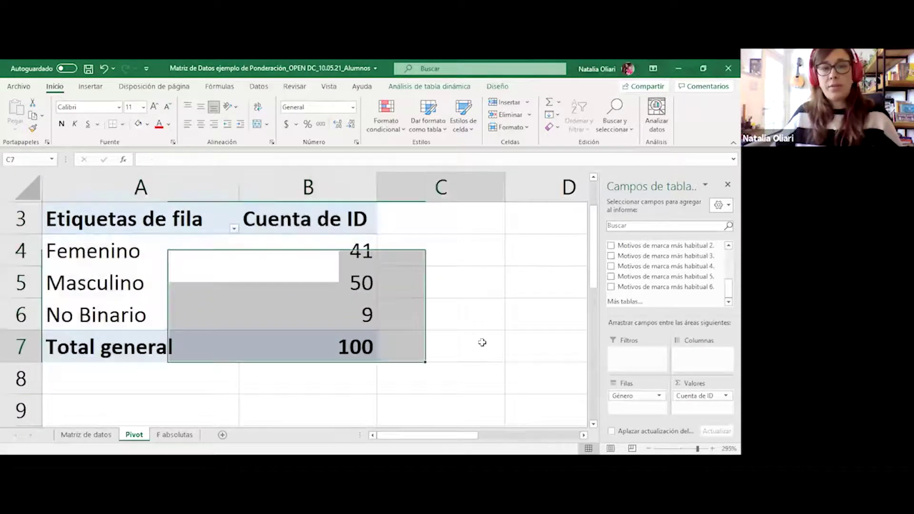
{"action": "key", "text": "alt+Tab"}
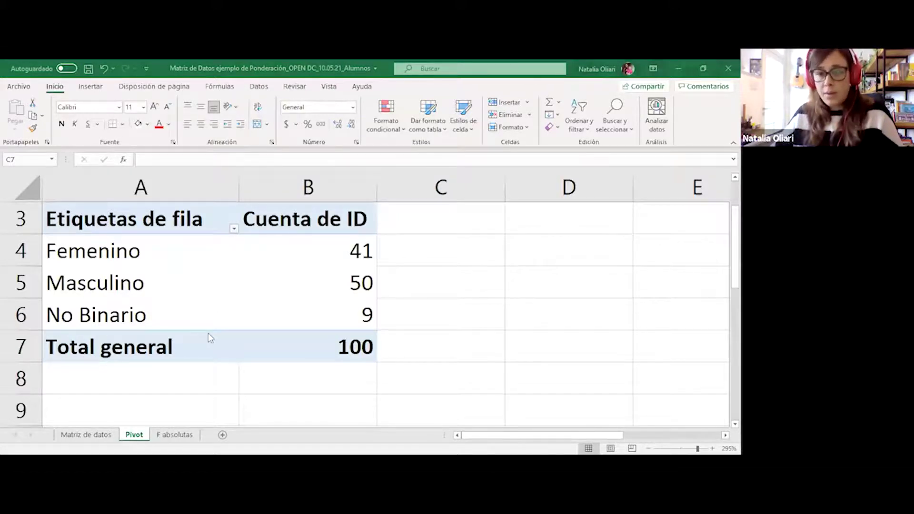
{"action": "left_click", "coordinate": [179, 204]}
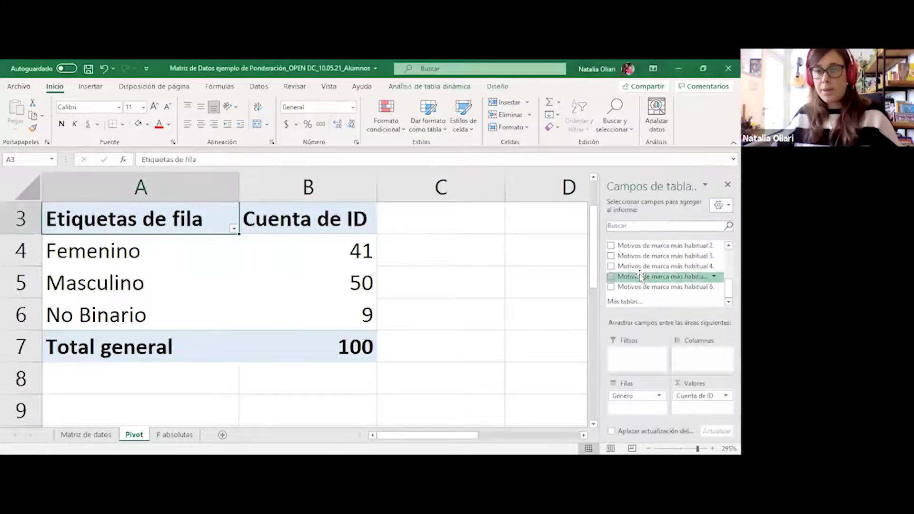
{"action": "scroll", "coordinate": [639, 277], "scroll_direction": "up", "scroll_amount": 1}
{"action": "left_click_drag", "start_coordinate": [728, 288], "coordinate": [728, 256]}
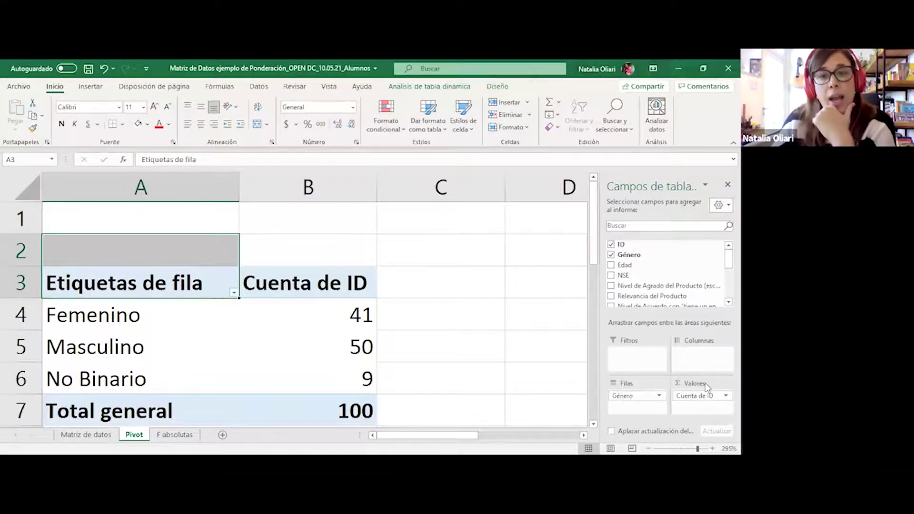
- Examine the value field settings of Cuenta de ID, including its summary calculation types, and close them without changes
{"action": "left_click", "coordinate": [697, 395]}
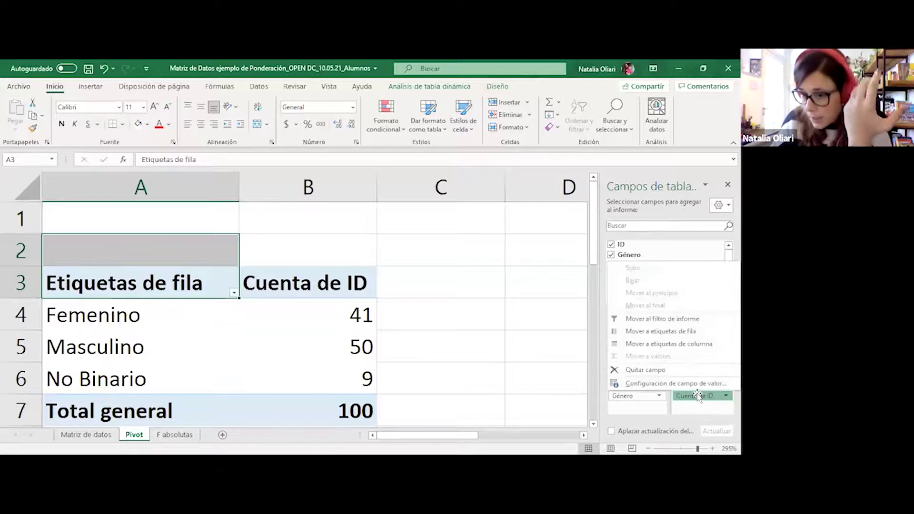
{"action": "left_click", "coordinate": [702, 381]}
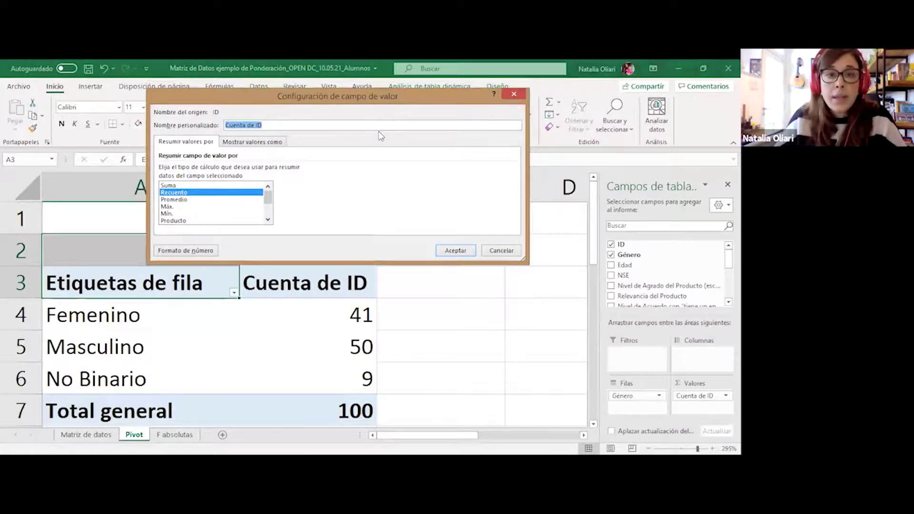
{"action": "left_click_drag", "start_coordinate": [376, 97], "coordinate": [489, 182]}
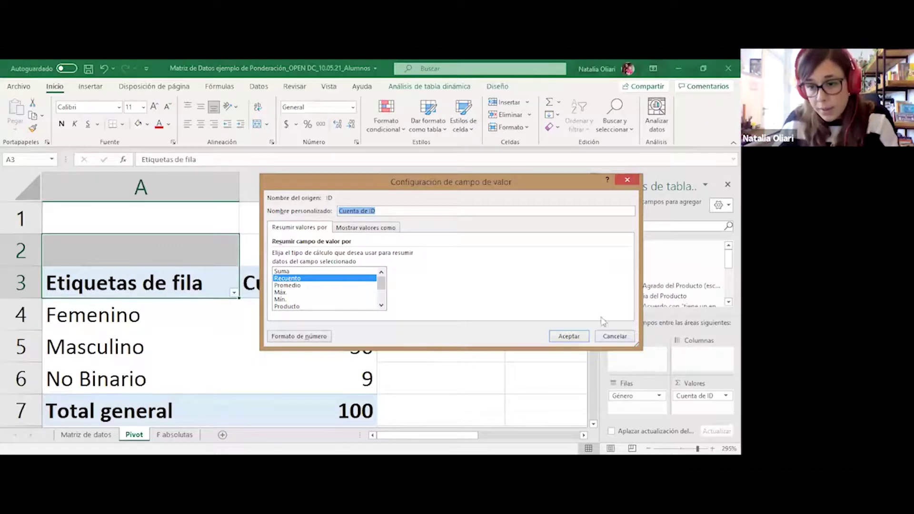
{"action": "left_click", "coordinate": [631, 180]}
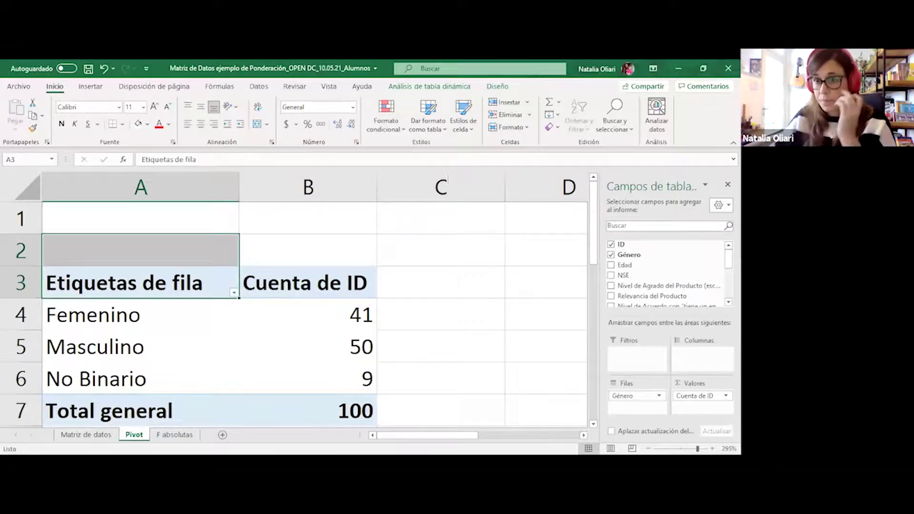
{"action": "left_click", "coordinate": [429, 161]}
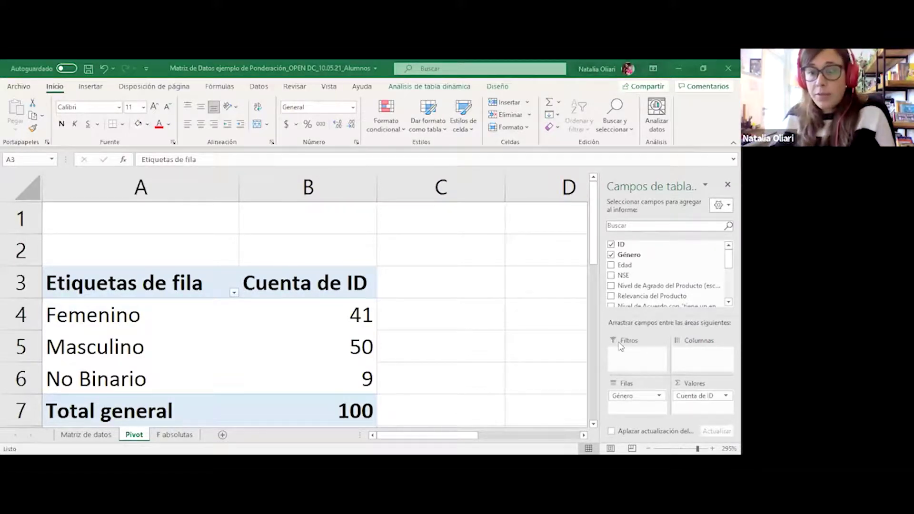
{"action": "key", "text": "shift+Up"}
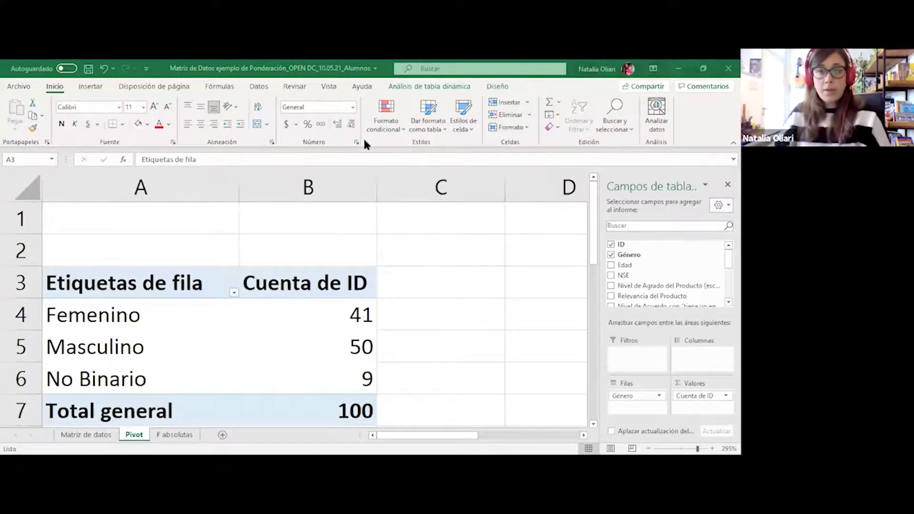
{"action": "left_click", "coordinate": [278, 353]}
{"action": "scroll", "coordinate": [278, 353], "scroll_direction": "down", "scroll_amount": 2}
{"action": "scroll", "coordinate": [198, 316], "scroll_direction": "up", "scroll_amount": 2}
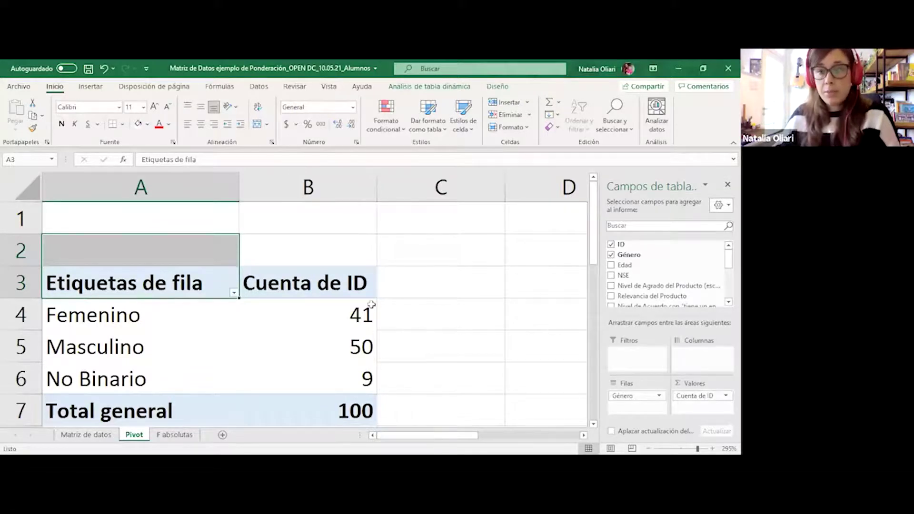
{"action": "key", "text": "alt+Tab"}
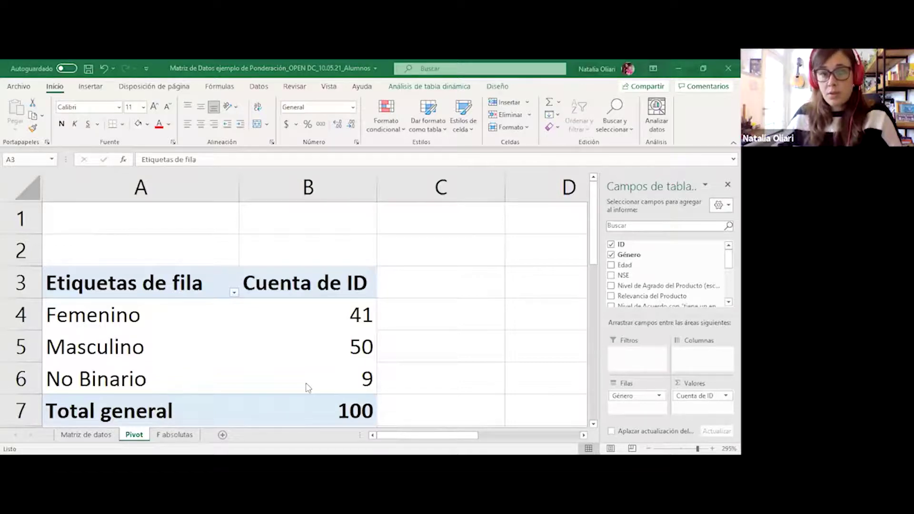
- Apply all borders to the pasted gender table in B2:C6 of the F absolutas sheet
{"action": "left_click", "coordinate": [188, 436]}
{"action": "left_click", "coordinate": [255, 318]}
{"action": "scroll", "coordinate": [256, 318], "scroll_direction": "up", "scroll_amount": 7}
{"action": "scroll", "coordinate": [267, 296], "scroll_direction": "up", "scroll_amount": 1}
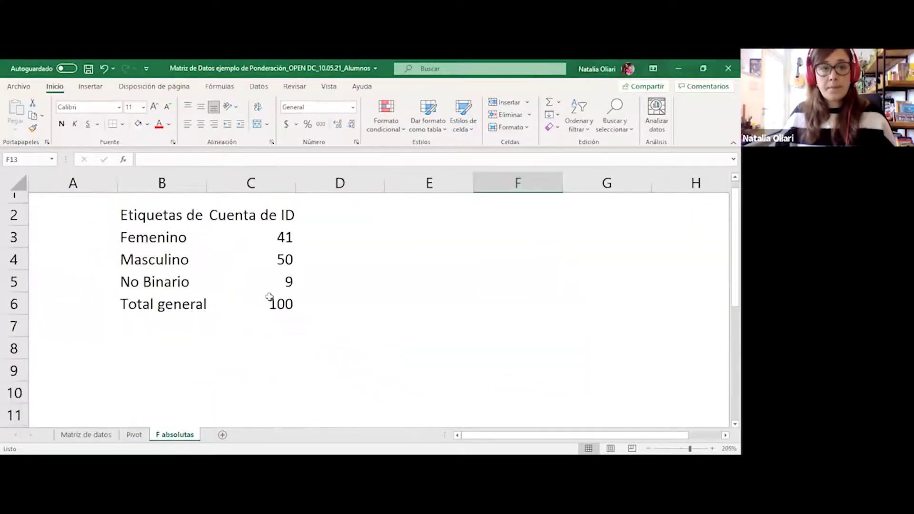
{"action": "left_click_drag", "start_coordinate": [168, 232], "coordinate": [265, 316]}
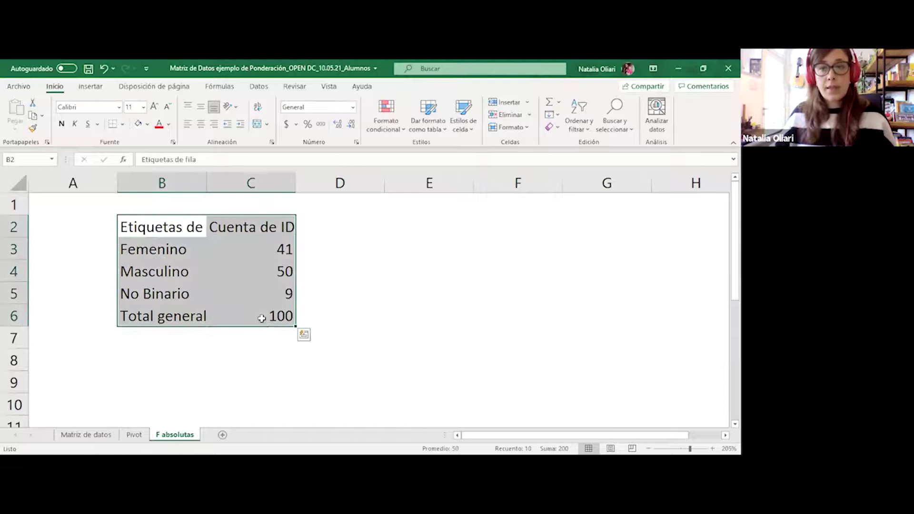
{"action": "left_click", "coordinate": [122, 123]}
{"action": "left_click", "coordinate": [152, 231]}
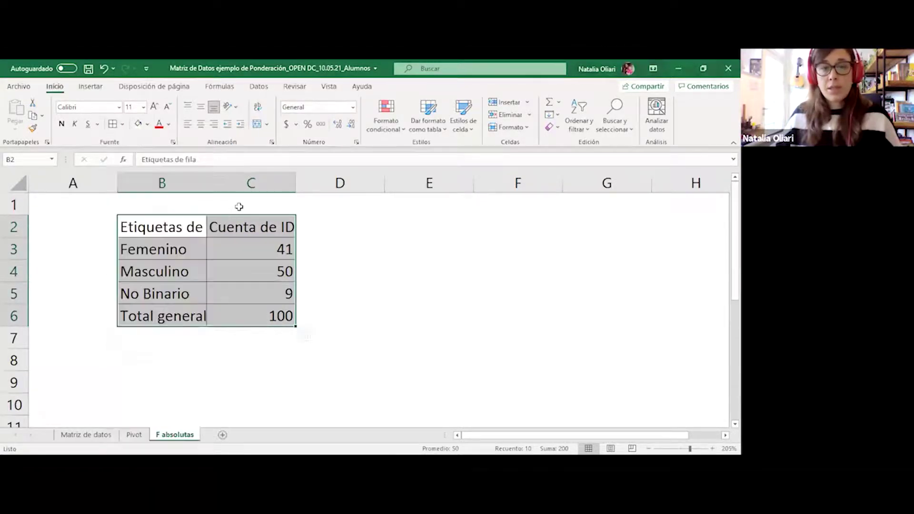
- Replace the row label header in B2 with "Género"
{"action": "left_click", "coordinate": [187, 227]}
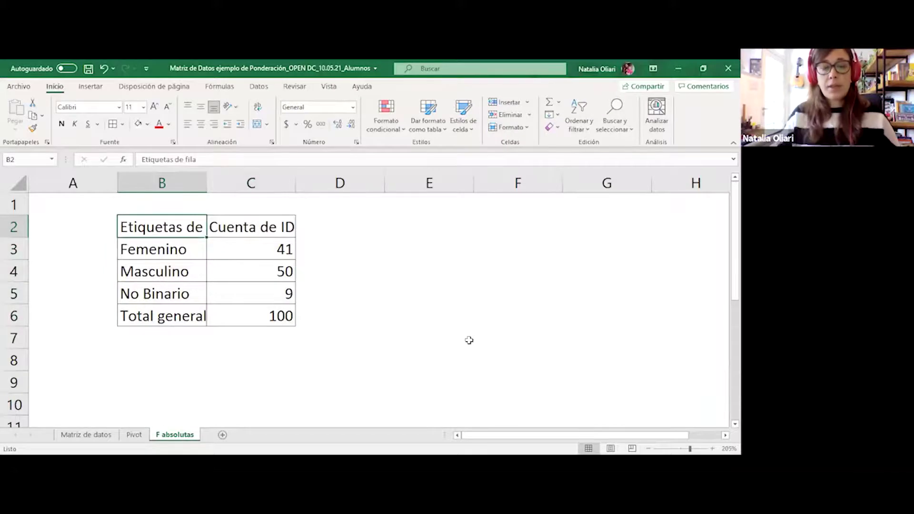
{"action": "type", "text": "ge"}
{"action": "key", "text": "BackSpace"}
{"action": "key", "text": "BackSpace"}
{"action": "type", "text": "Ge"}
{"action": "key", "text": "BackSpace"}
{"action": "type", "text": "éne"}
{"action": "key", "text": "BackSpace"}
{"action": "key", "text": "BackSpace"}
{"action": "key", "text": "BackSpace"}
{"action": "type", "text": "ée"}
{"action": "key", "text": "BackSpace"}
{"action": "type", "text": "nero"}
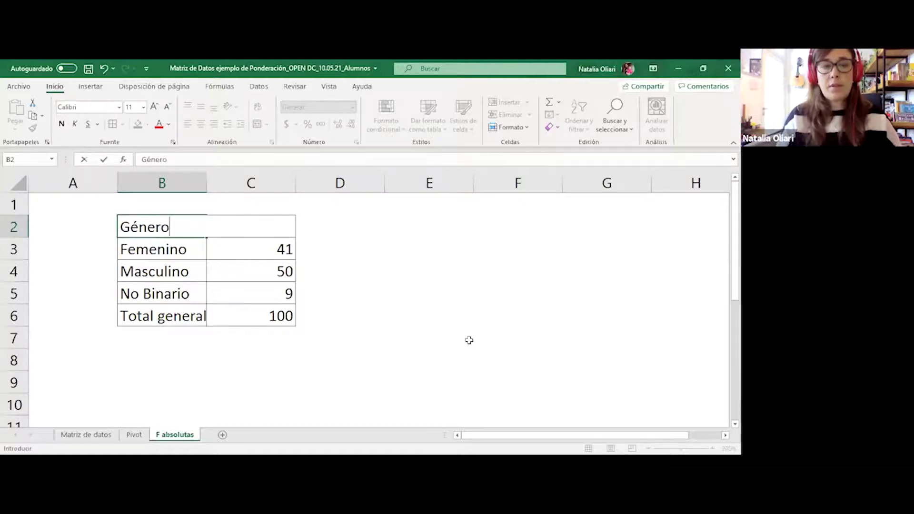
{"action": "key", "text": "Tab"}
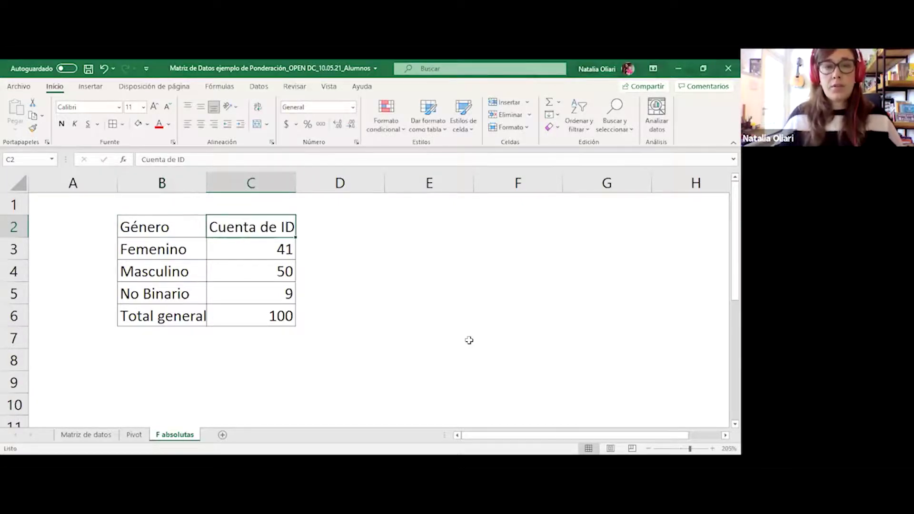
- Replace the count header in C2 with "F Absolutas"
{"action": "type", "text": "F "}
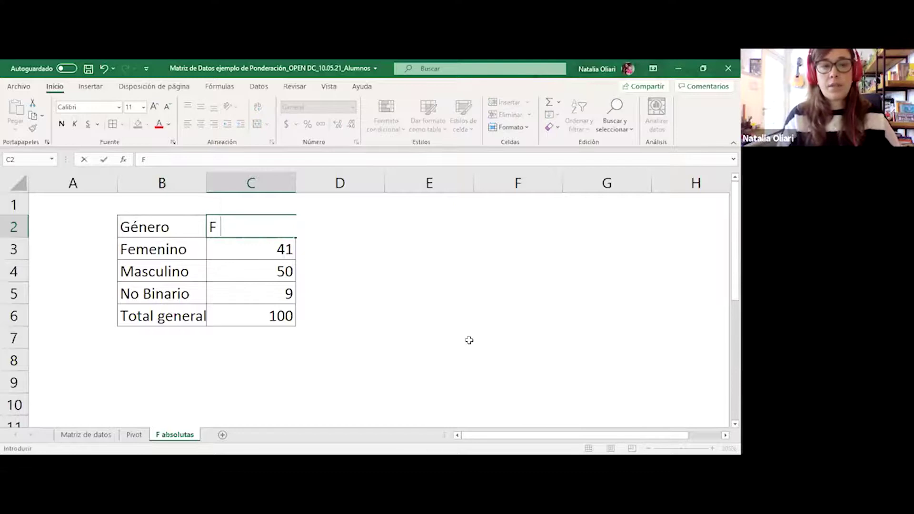
{"action": "type", "text": "Absolutas"}
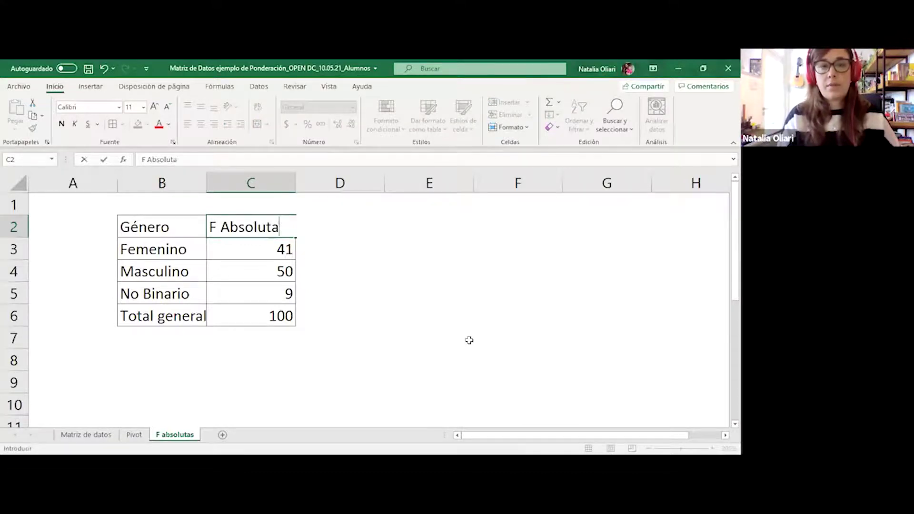
{"action": "key", "text": "Return"}
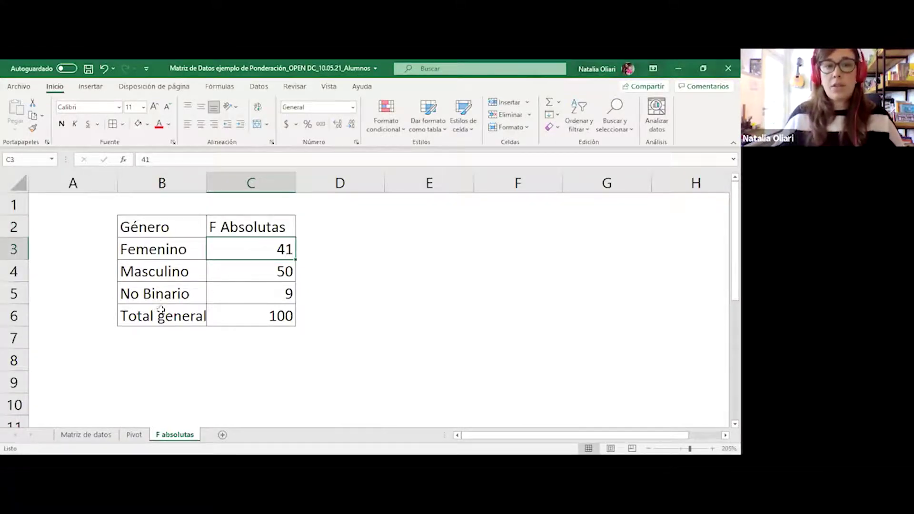
- Shorten the total row's label in B6 to "Total"
{"action": "left_click", "coordinate": [159, 313]}
{"action": "left_click_drag", "start_coordinate": [160, 159], "coordinate": [268, 156]}
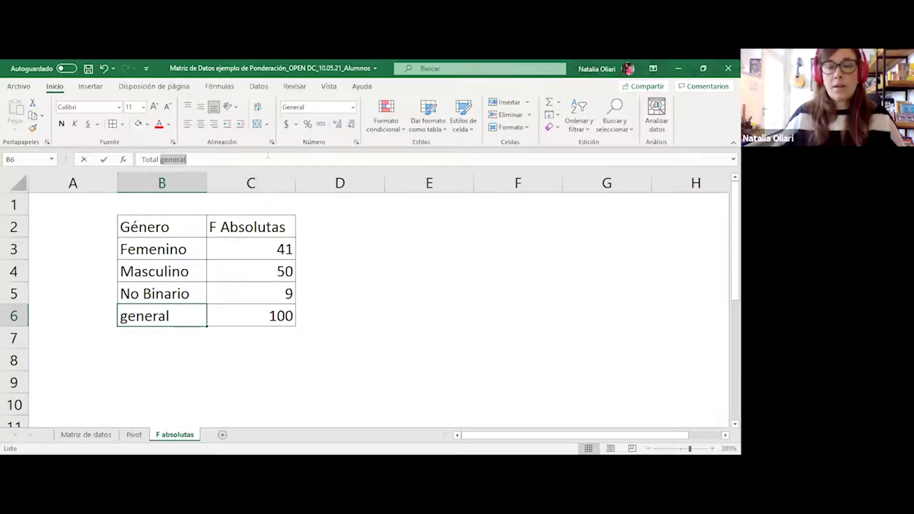
{"action": "key", "text": "BackSpace"}
{"action": "key", "text": "Return"}
- Copy the gender table B2:C6 and add a new sheet named "F %"
{"action": "left_click_drag", "start_coordinate": [143, 226], "coordinate": [229, 322]}
{"action": "key", "text": "ctrl+c"}
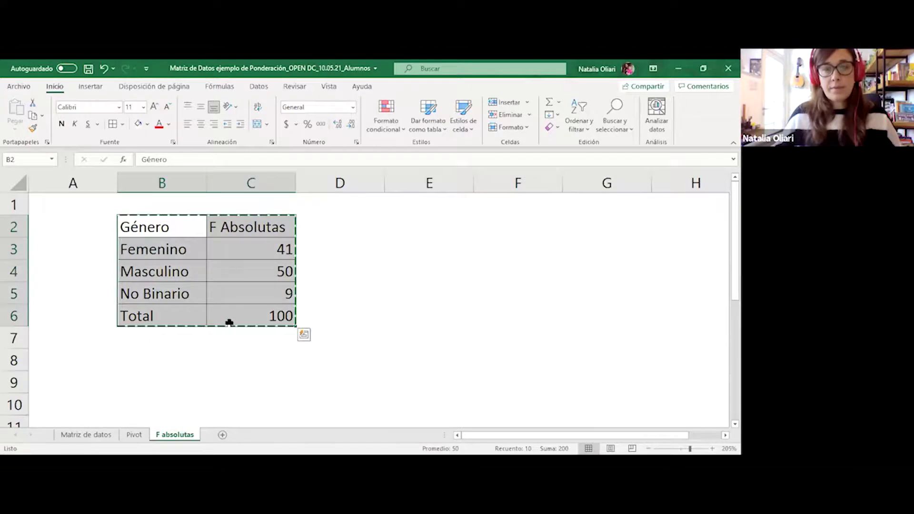
{"action": "left_click", "coordinate": [222, 435]}
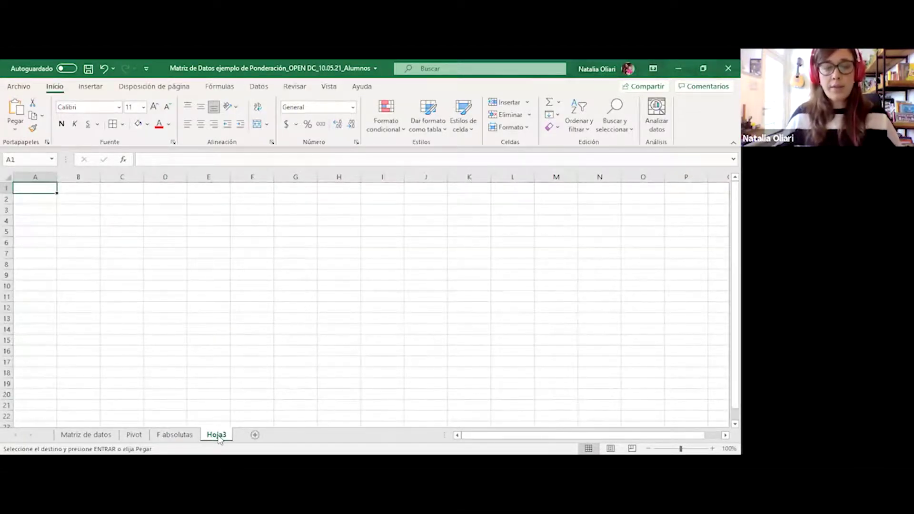
{"action": "double_click", "coordinate": [217, 434]}
{"action": "type", "text": "F"}
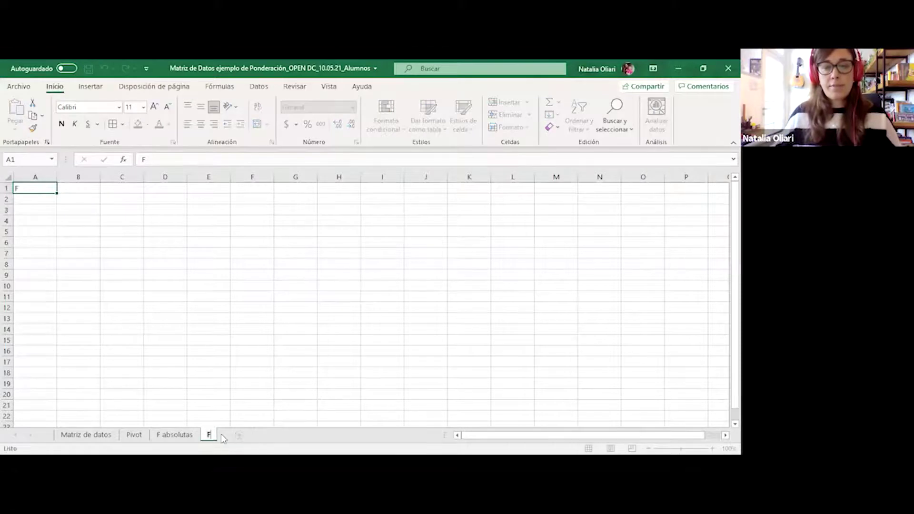
{"action": "type", "text": " %"}
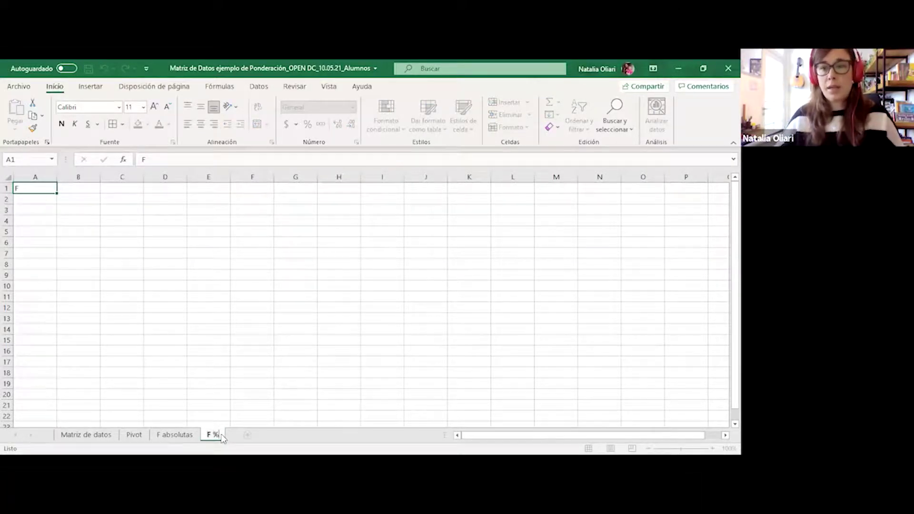
{"action": "left_click", "coordinate": [199, 234]}
- Copy the gender table again from F absolutas and paste it at C3 of the F % sheet
{"action": "left_click", "coordinate": [119, 210]}
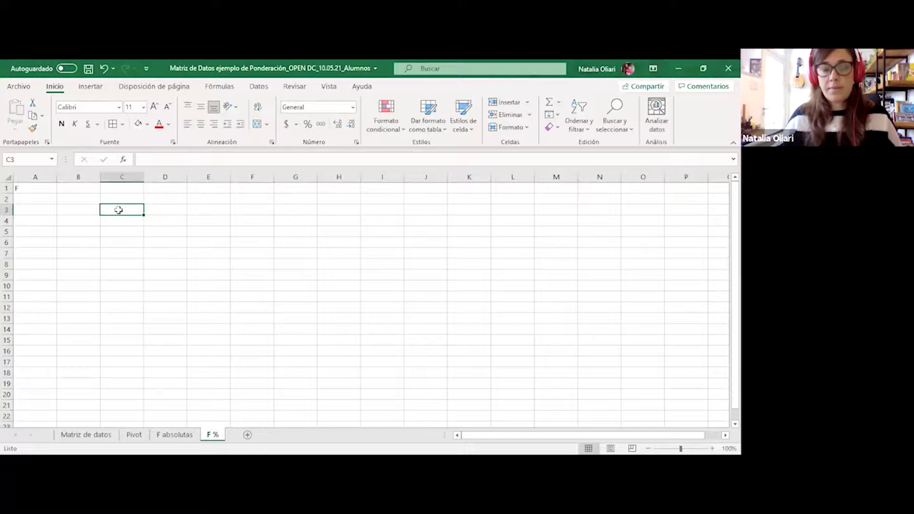
{"action": "left_click", "coordinate": [175, 434]}
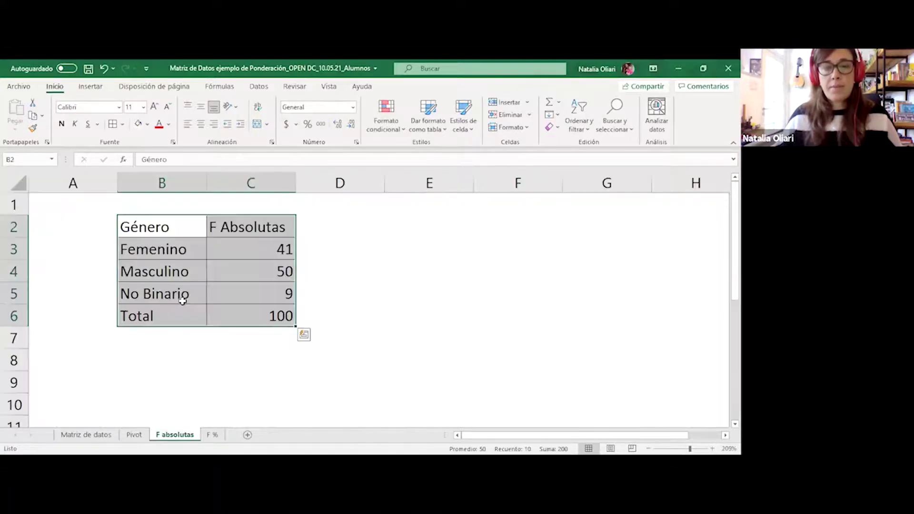
{"action": "left_click", "coordinate": [212, 435]}
{"action": "key", "text": "ctrl+v"}
{"action": "scroll", "coordinate": [197, 243], "scroll_direction": "up", "scroll_amount": 4}
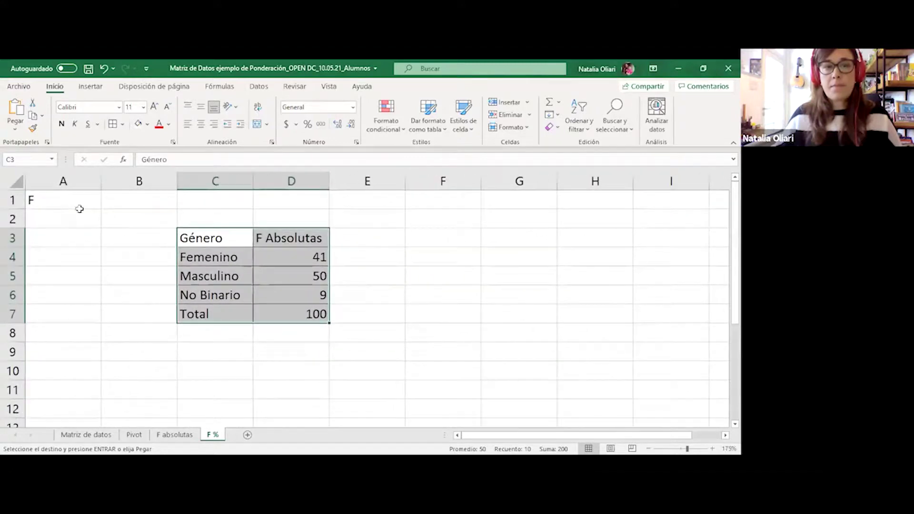
- Clear the stray "F" from cell A1 of the F % sheet
{"action": "left_click", "coordinate": [72, 205]}
{"action": "type", "text": "F"}
{"action": "key", "text": "Escape"}
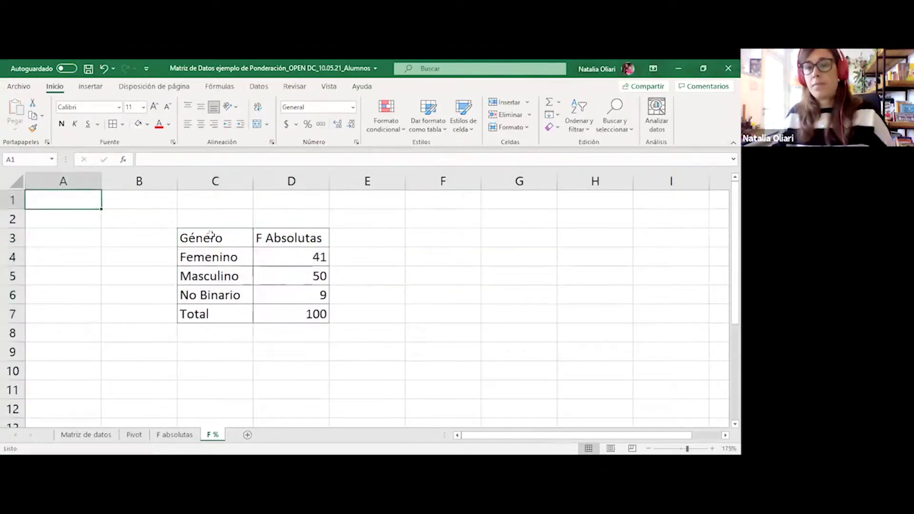
- Add the column header "F%" in E3, next to F Absolutas
{"action": "left_click", "coordinate": [225, 259]}
{"action": "left_click", "coordinate": [334, 235]}
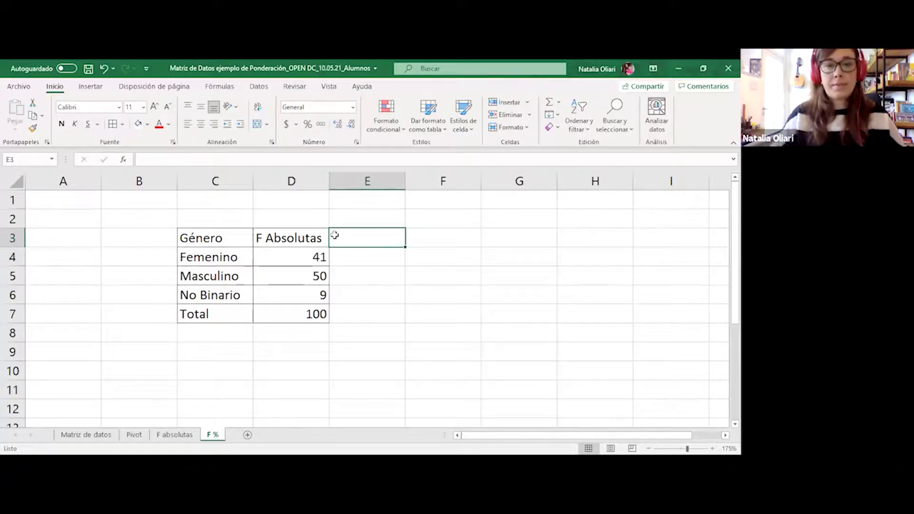
{"action": "left_click", "coordinate": [367, 261]}
{"action": "left_click", "coordinate": [362, 237]}
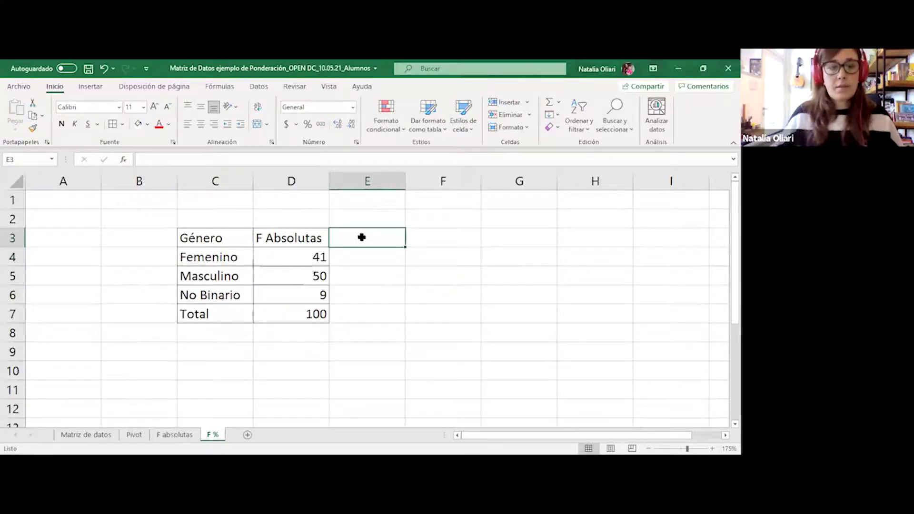
{"action": "type", "text": "F%"}
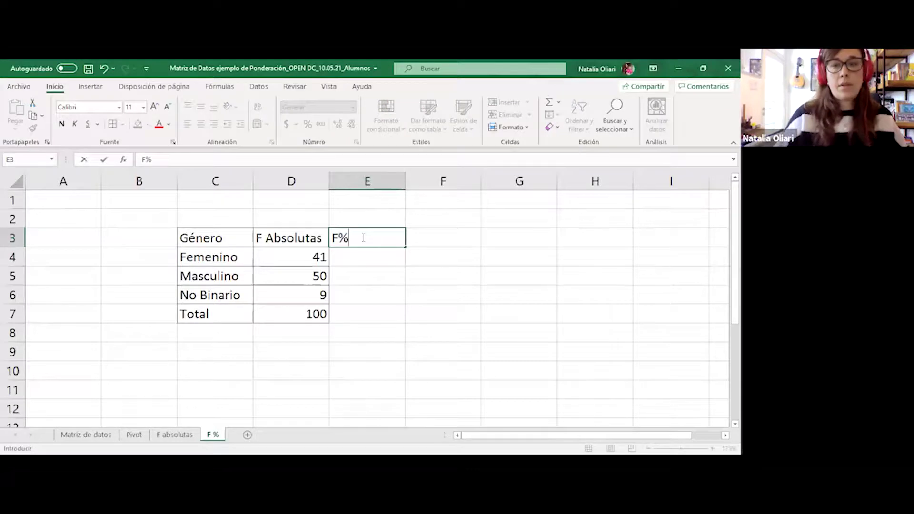
{"action": "left_click", "coordinate": [351, 270]}
- Enter the formula =D4/$D$7 in E4 to calculate the Femenino share of the total
{"action": "left_click", "coordinate": [349, 251]}
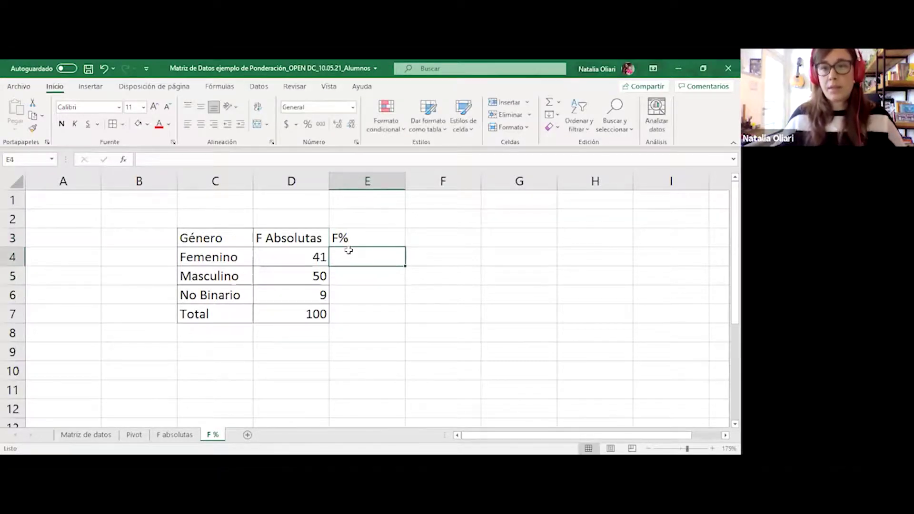
{"action": "type", "text": "="}
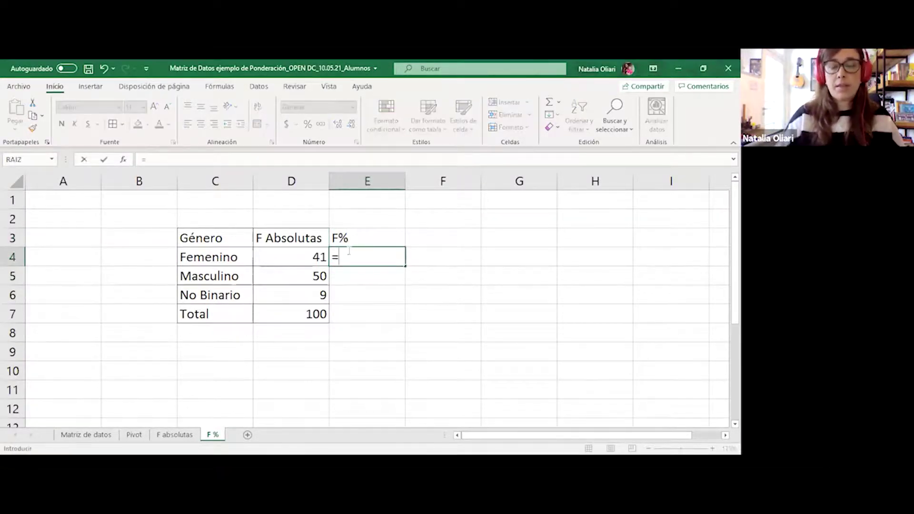
{"action": "key", "text": "Left"}
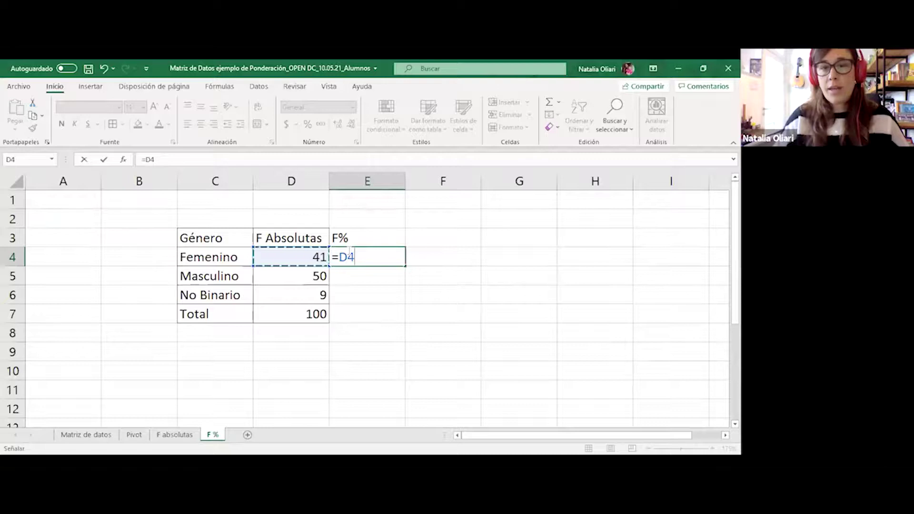
{"action": "type", "text": "/"}
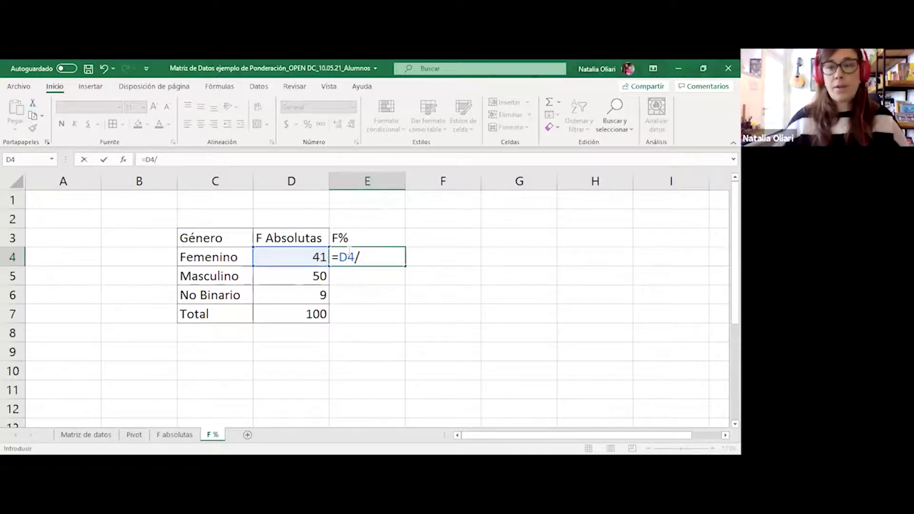
{"action": "left_click", "coordinate": [284, 312]}
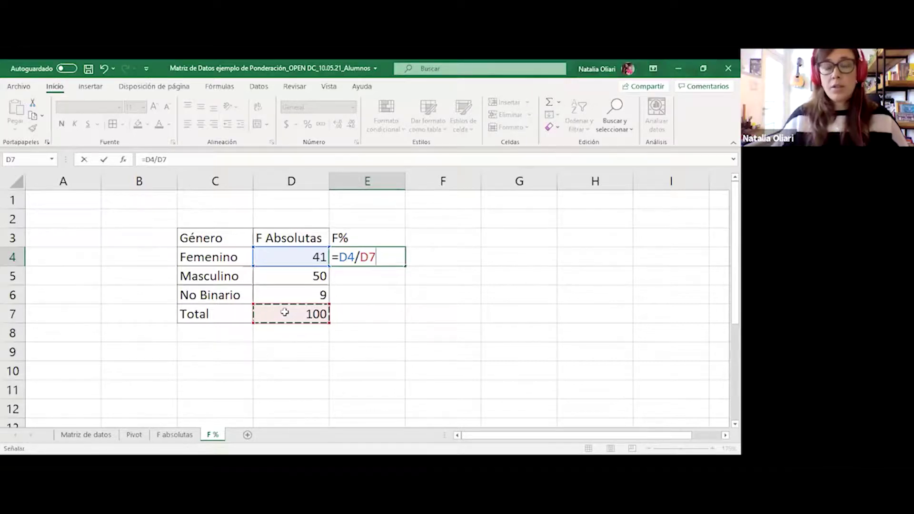
{"action": "key", "text": "F4"}
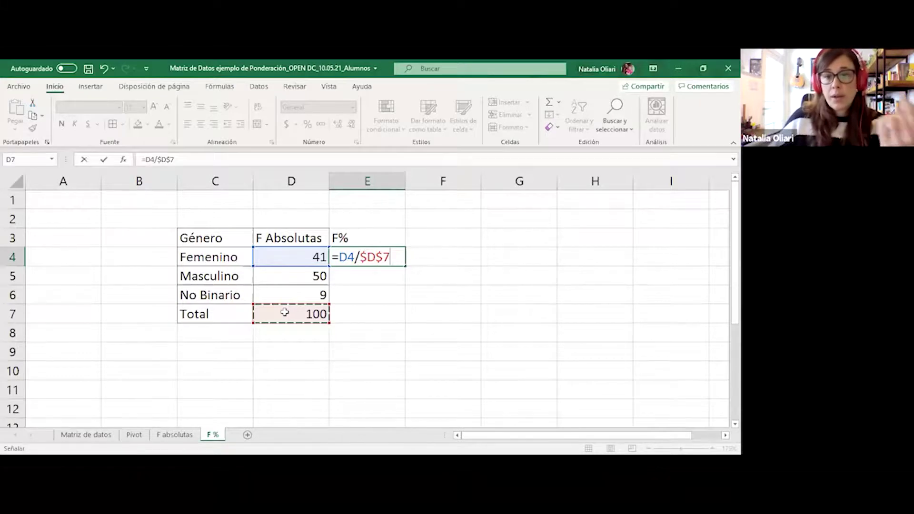
{"action": "key", "text": "Return"}
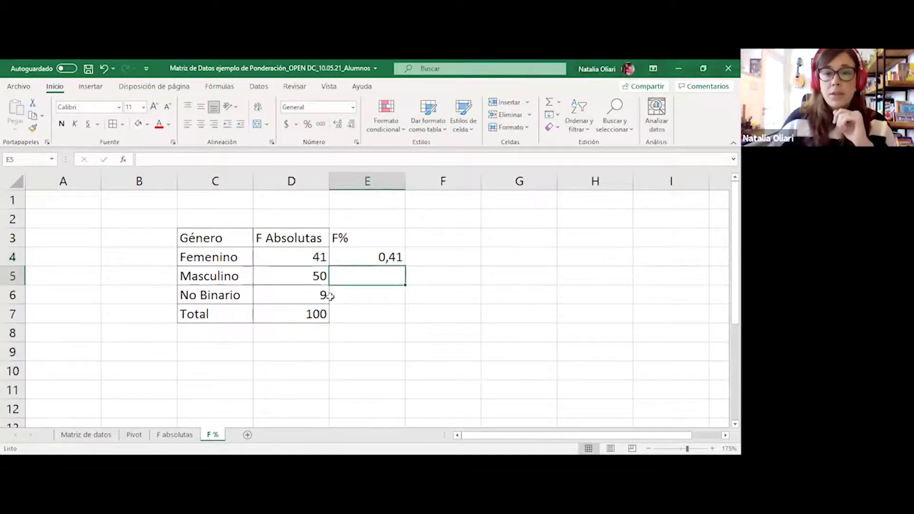
- Format E4 as a percentage and fill its formula down through the total row, E7
{"action": "left_click", "coordinate": [364, 253]}
{"action": "left_click", "coordinate": [307, 124]}
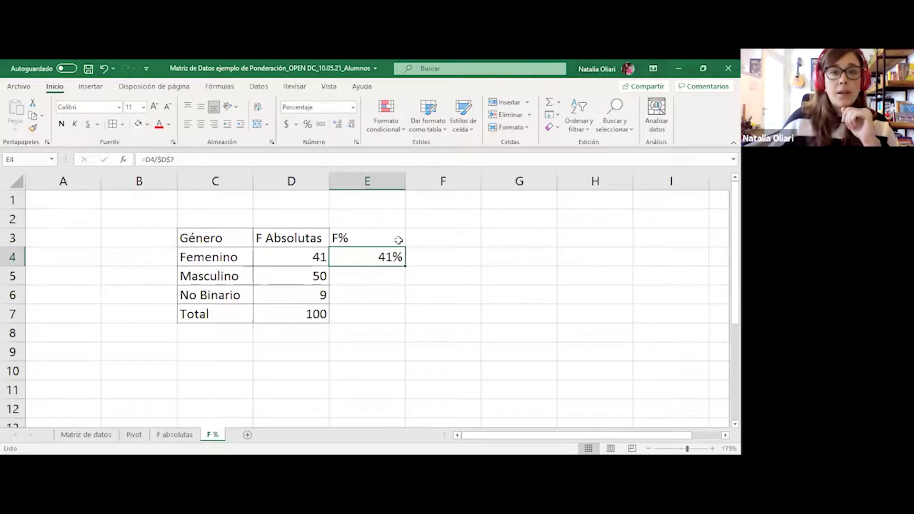
{"action": "left_click_drag", "start_coordinate": [404, 265], "coordinate": [405, 309]}
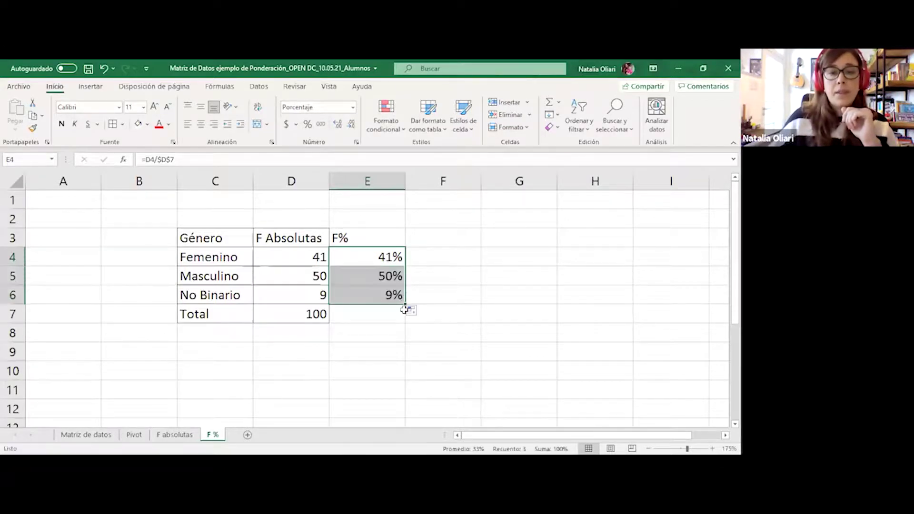
{"action": "left_click", "coordinate": [300, 244]}
{"action": "left_click_drag", "start_coordinate": [362, 258], "coordinate": [361, 322]}
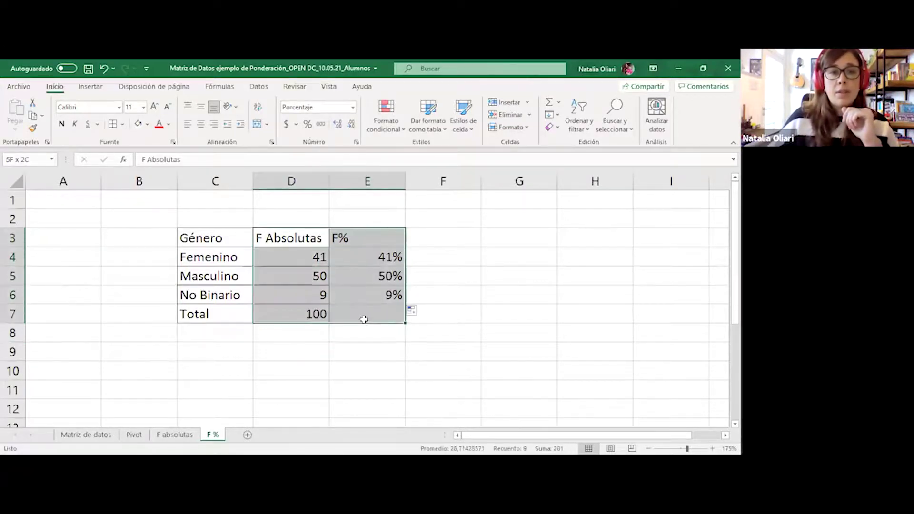
{"action": "left_click", "coordinate": [403, 300]}
{"action": "left_click", "coordinate": [409, 310]}
{"action": "left_click", "coordinate": [409, 309]}
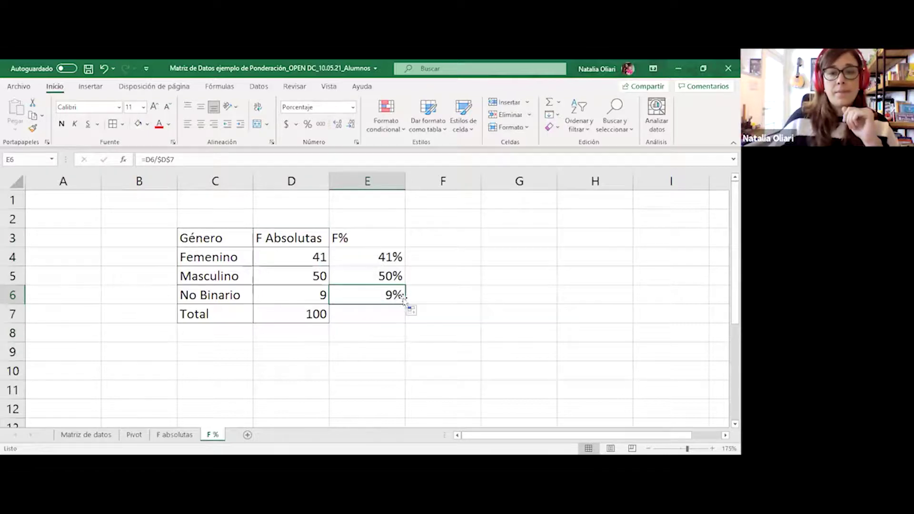
{"action": "left_click_drag", "start_coordinate": [406, 306], "coordinate": [406, 323]}
- Add borders to the table body C4:E7 and center the F% header in E3
{"action": "left_click_drag", "start_coordinate": [235, 256], "coordinate": [360, 318]}
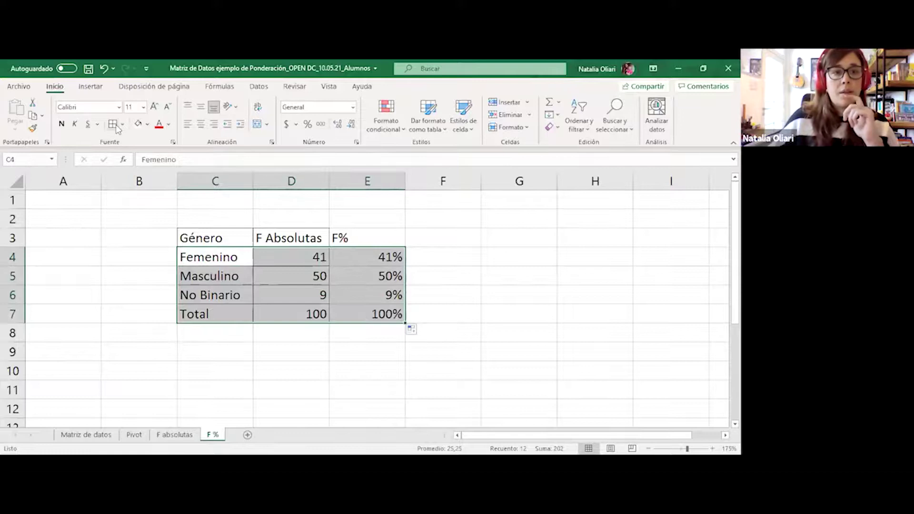
{"action": "left_click", "coordinate": [344, 239]}
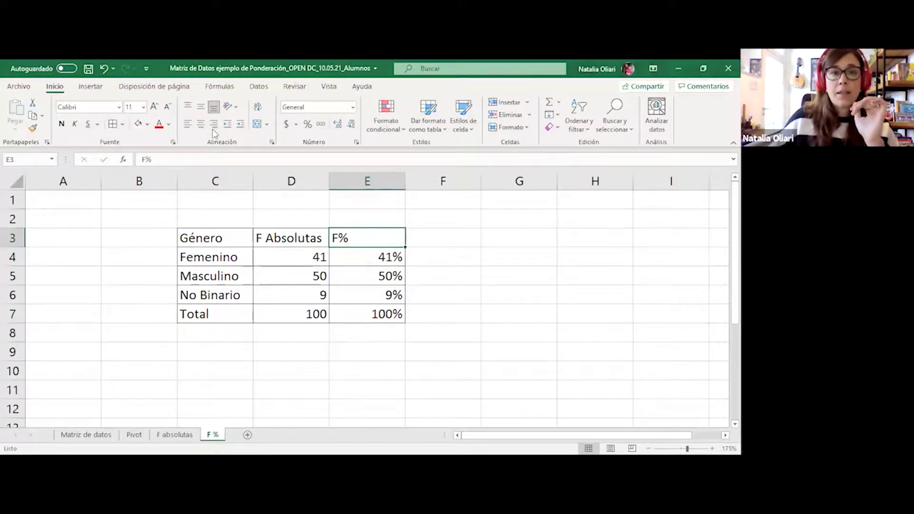
{"action": "left_click", "coordinate": [200, 124]}
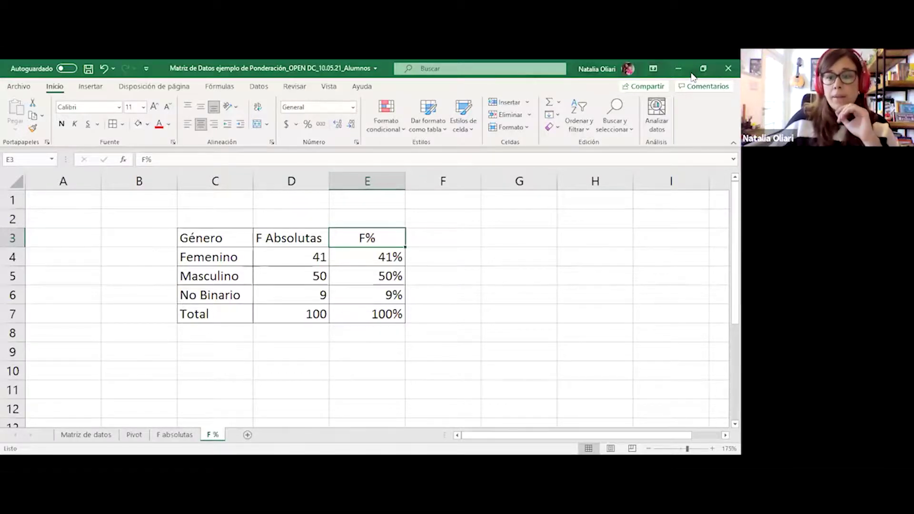
- Copy the Género column C3:C7 and paste it at C9 to start a second table
{"action": "left_click", "coordinate": [306, 314]}
{"action": "left_click_drag", "start_coordinate": [228, 236], "coordinate": [220, 322]}
{"action": "key", "text": "ctrl+c"}
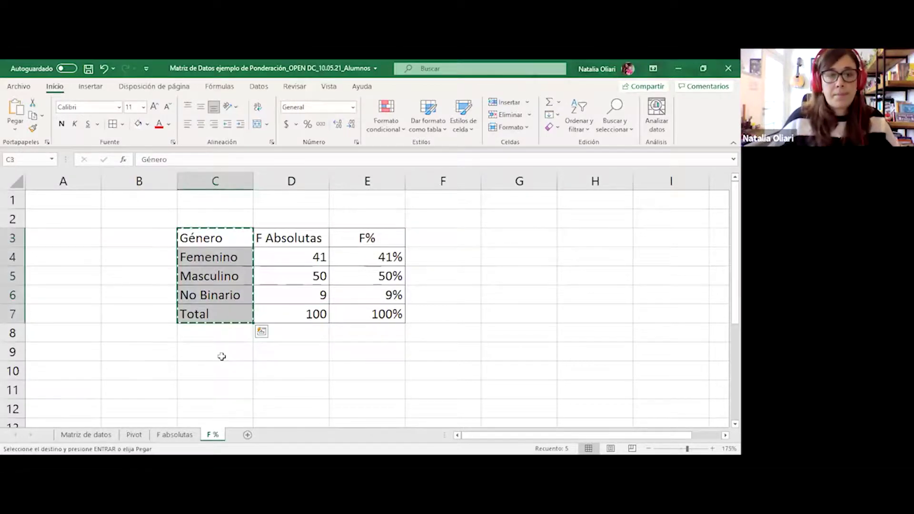
{"action": "left_click", "coordinate": [221, 356]}
{"action": "key", "text": "ctrl+v"}
- Copy the F% column E3:E7 and paste it at D9 as values only
{"action": "left_click_drag", "start_coordinate": [351, 238], "coordinate": [351, 325]}
{"action": "key", "text": "ctrl+c"}
{"action": "left_click", "coordinate": [281, 352]}
{"action": "key", "text": "ctrl+v"}
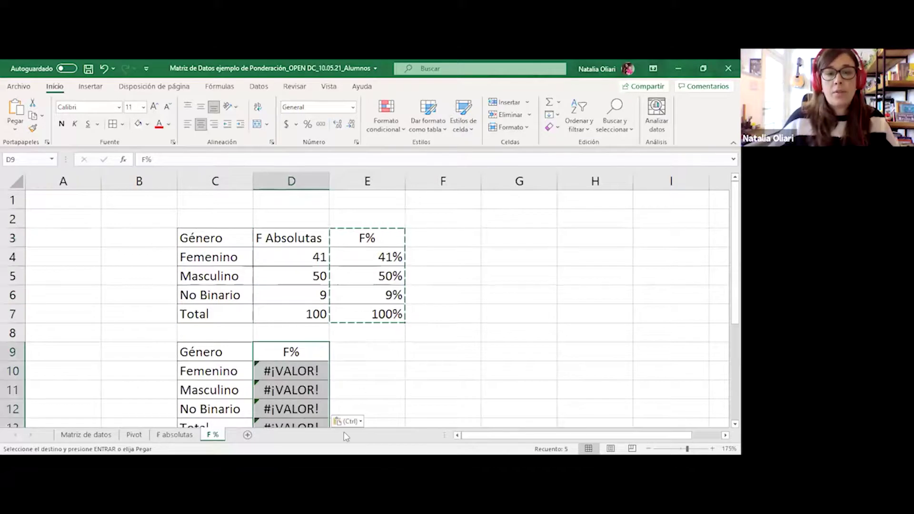
{"action": "left_click", "coordinate": [364, 409]}
{"action": "left_click", "coordinate": [347, 421]}
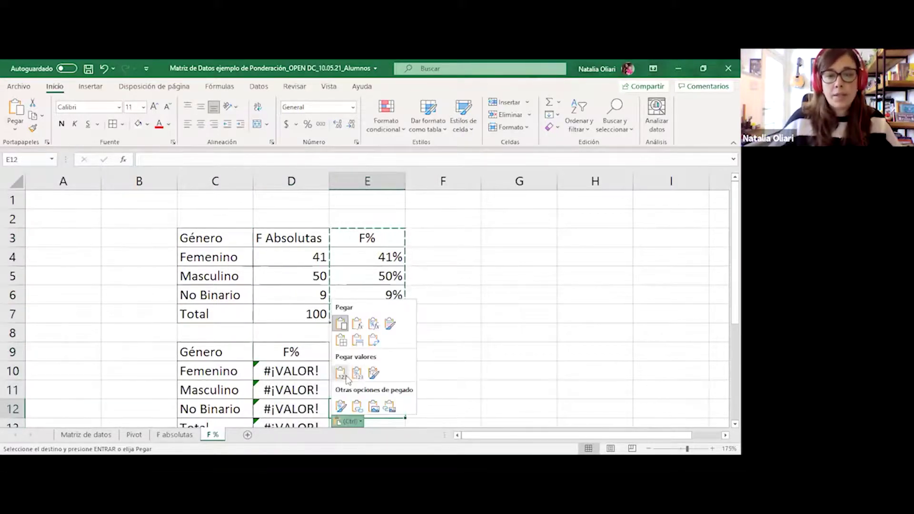
{"action": "left_click", "coordinate": [342, 374]}
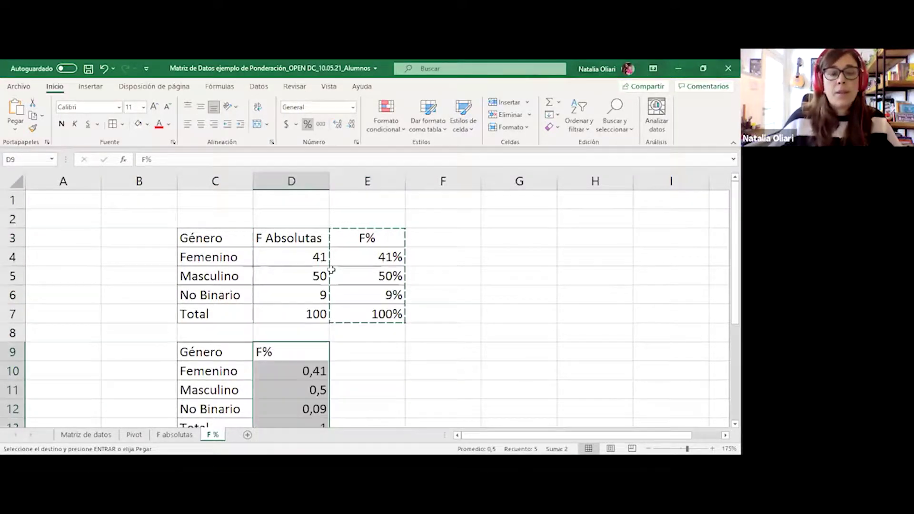
- Format the pasted values in D9:D13 as percentages
{"action": "key", "text": "ctrl+shift+5"}
{"action": "scroll", "coordinate": [367, 296], "scroll_direction": "down", "scroll_amount": 1}
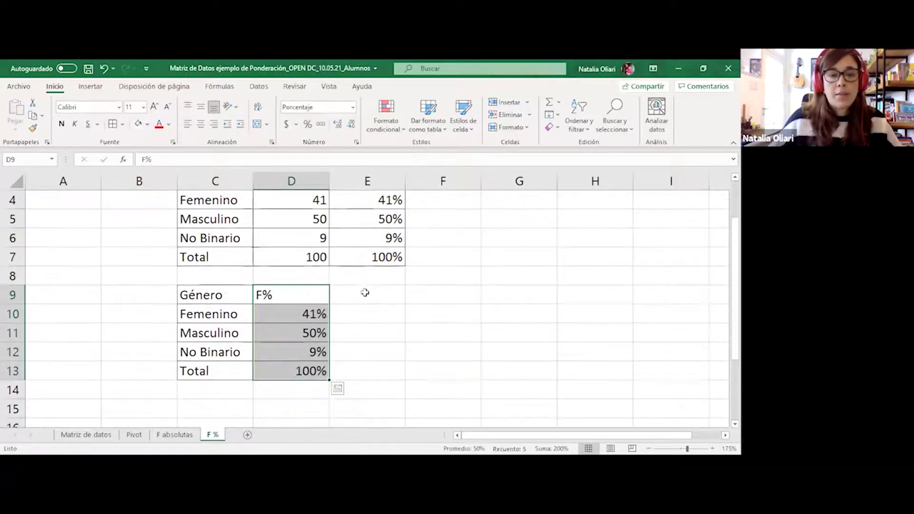
{"action": "left_click", "coordinate": [408, 259]}
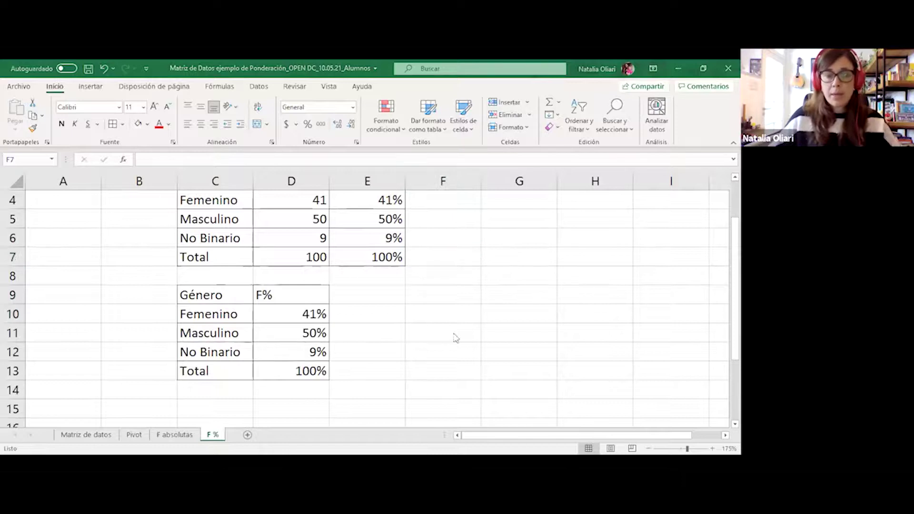
- Examine the gender categories and their percentages in the lower table, C9:D12
{"action": "left_click_drag", "start_coordinate": [216, 293], "coordinate": [276, 352]}
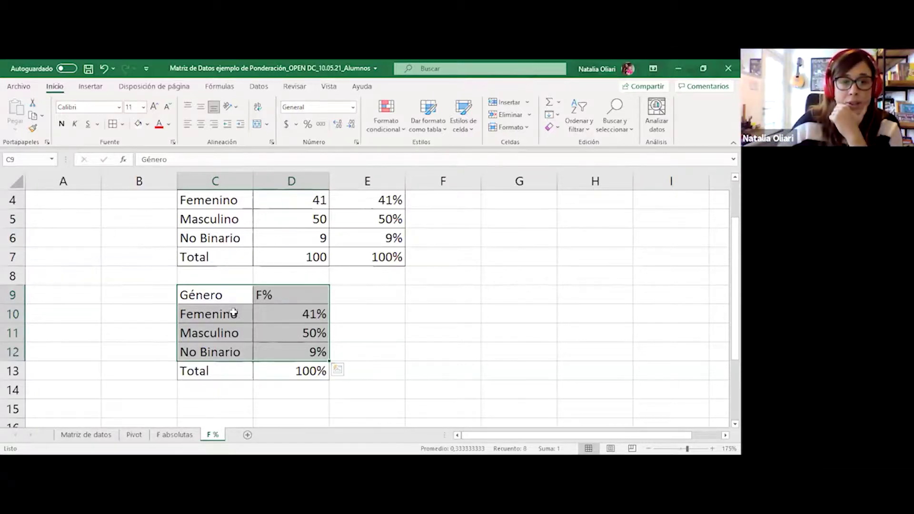
{"action": "left_click", "coordinate": [235, 340]}
{"action": "left_click", "coordinate": [241, 319]}
{"action": "left_click", "coordinate": [237, 336]}
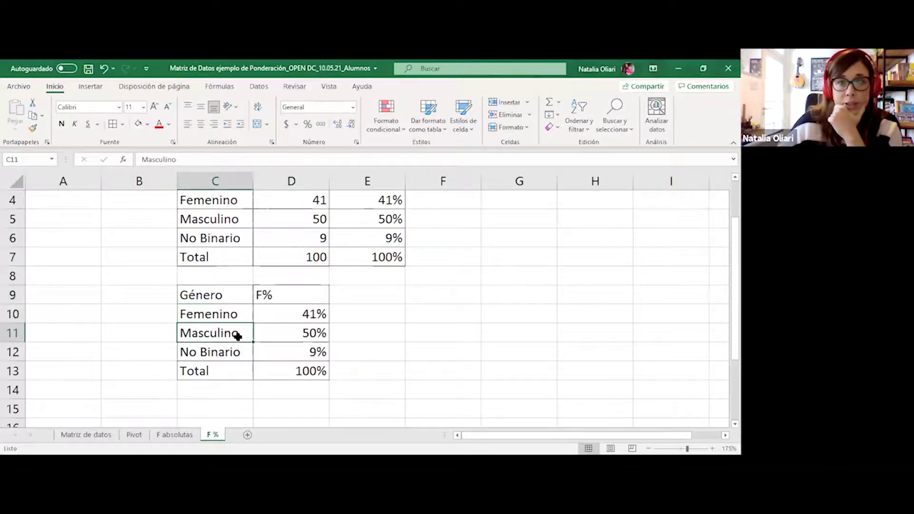
{"action": "left_click", "coordinate": [221, 312]}
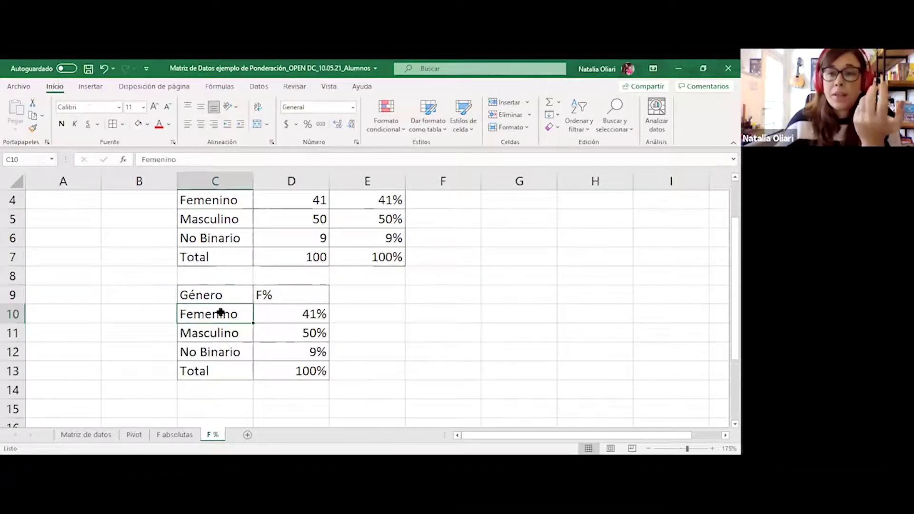
{"action": "left_click", "coordinate": [227, 334]}
{"action": "left_click", "coordinate": [233, 353]}
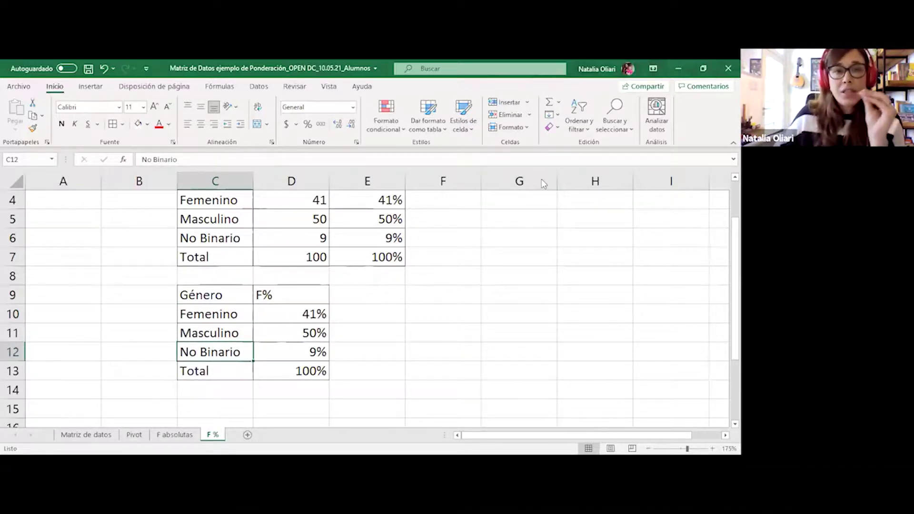
{"action": "key", "text": "F2"}
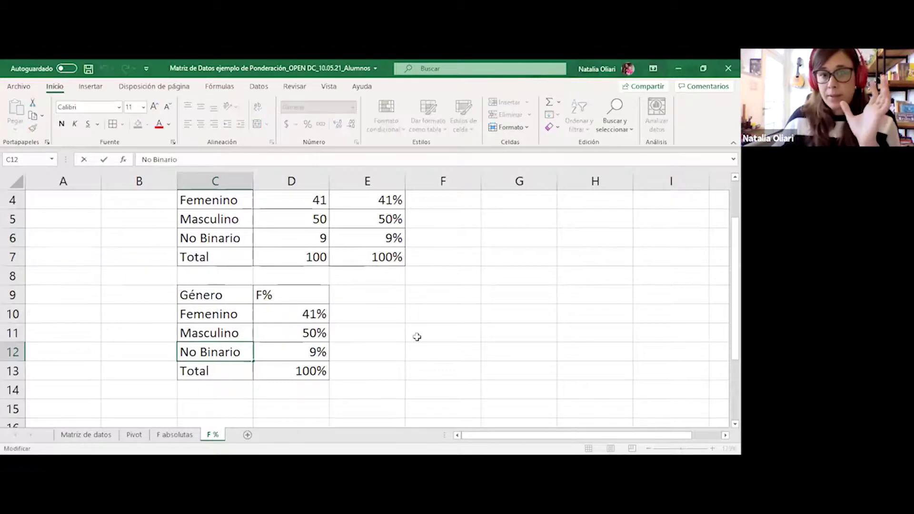
{"action": "left_click", "coordinate": [417, 336]}
- Insert the recommended pie chart (Circular) from the gender percentages in C9:D12, leaving out the total row
{"action": "left_click_drag", "start_coordinate": [212, 295], "coordinate": [288, 353]}
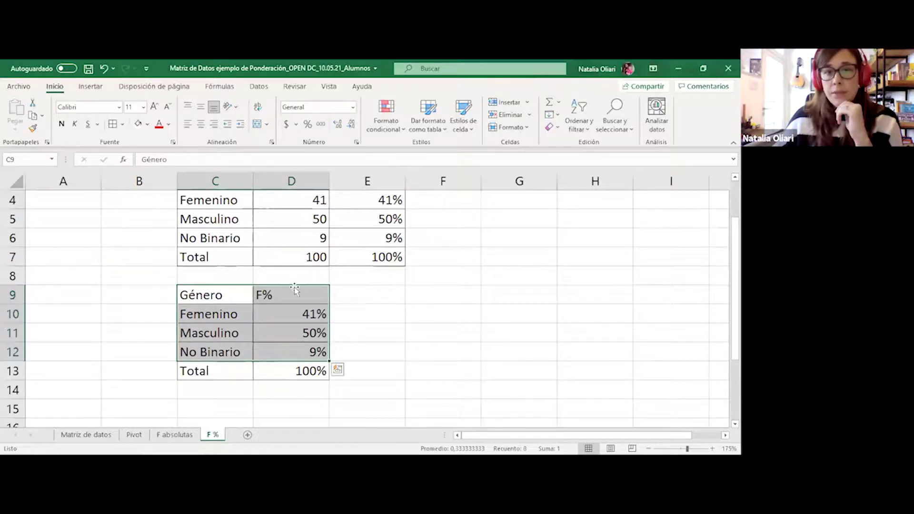
{"action": "left_click", "coordinate": [97, 88]}
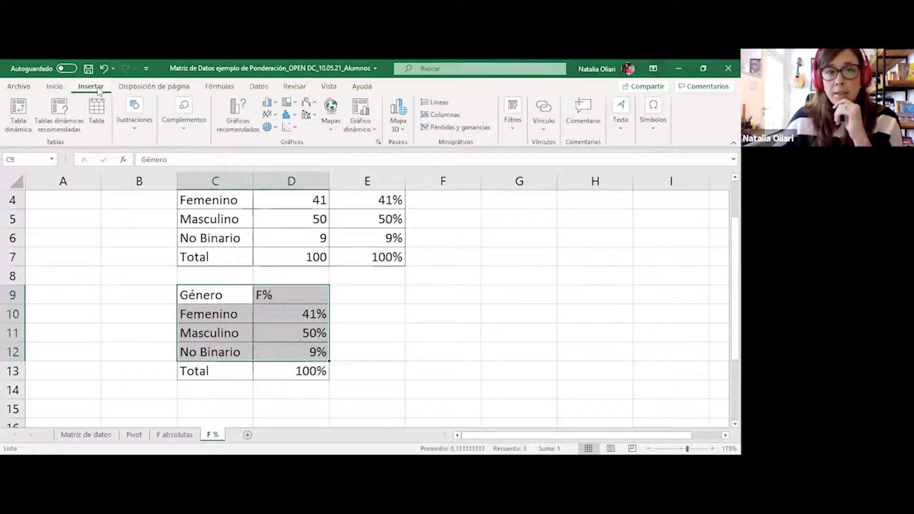
{"action": "left_click", "coordinate": [248, 113]}
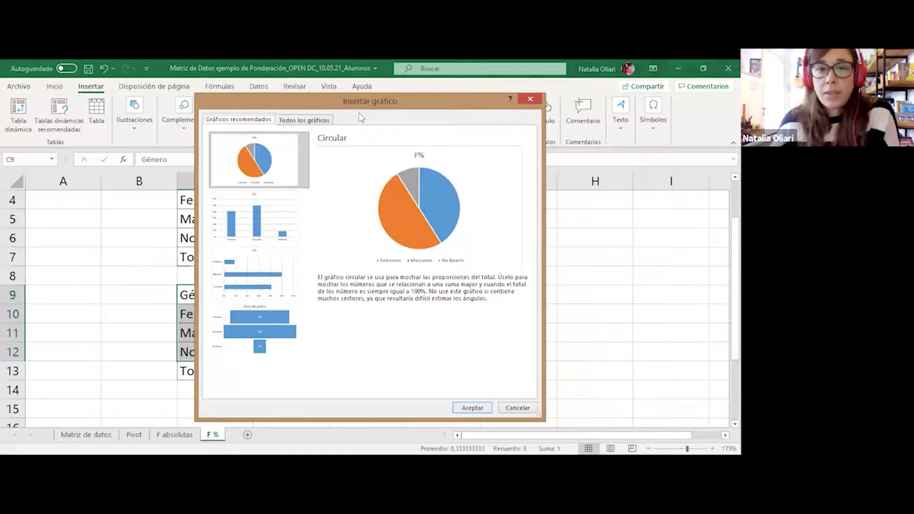
{"action": "left_click_drag", "start_coordinate": [386, 105], "coordinate": [452, 95]}
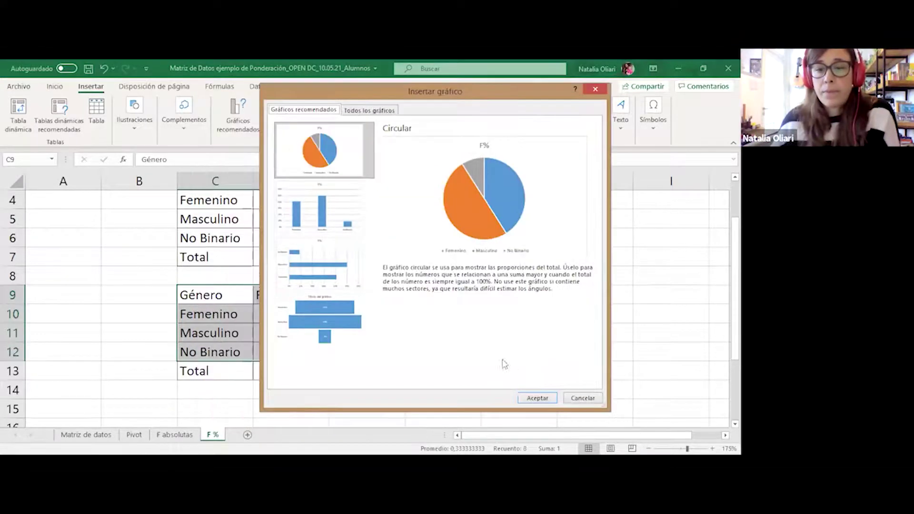
{"action": "left_click", "coordinate": [537, 399]}
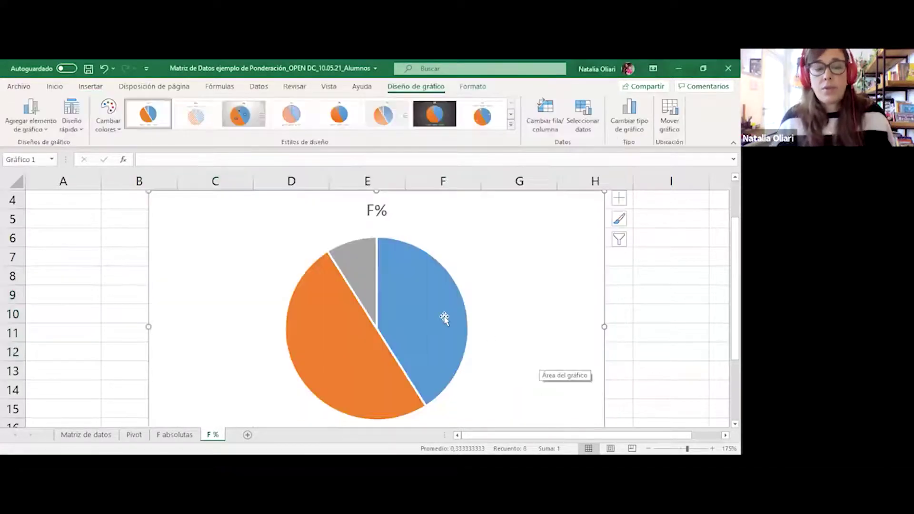
- Move the pie chart beside the two frequency tables so that it no longer covers them
{"action": "scroll", "coordinate": [443, 312], "scroll_direction": "down", "scroll_amount": 2, "text": "ctrl"}
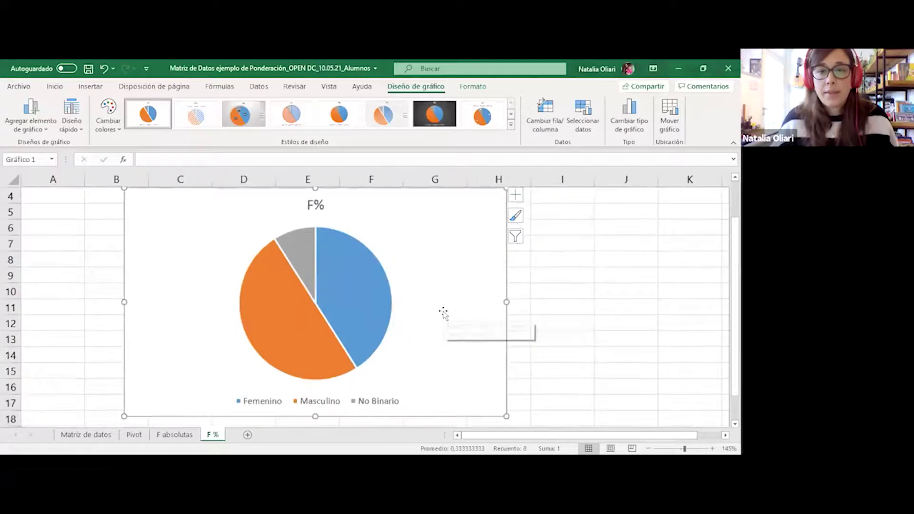
{"action": "scroll", "coordinate": [442, 312], "scroll_direction": "down", "scroll_amount": 1, "text": "ctrl"}
{"action": "left_click_drag", "start_coordinate": [377, 310], "coordinate": [579, 272]}
{"action": "mouse_move", "coordinate": [510, 284]}
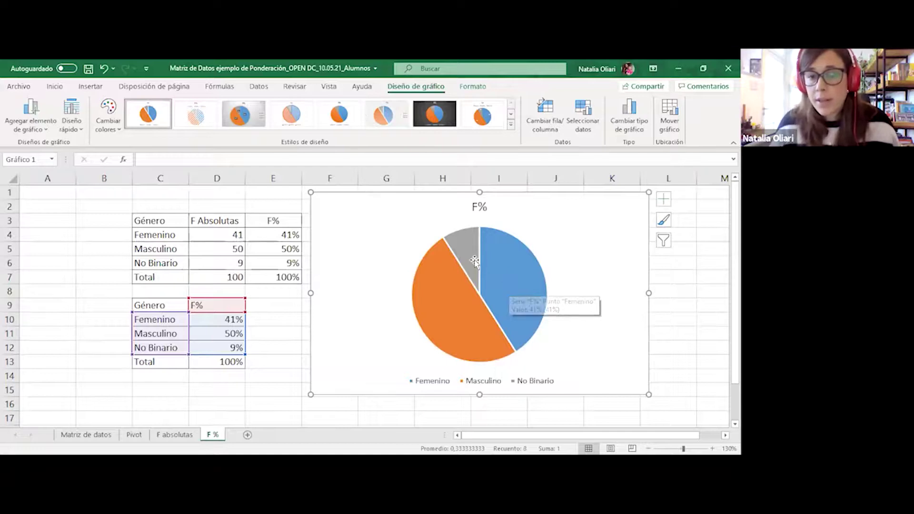
- Replace the pie chart's title with "Genero %"
{"action": "mouse_move", "coordinate": [474, 261]}
{"action": "left_click", "coordinate": [481, 207]}
{"action": "key", "text": "BackSpace"}
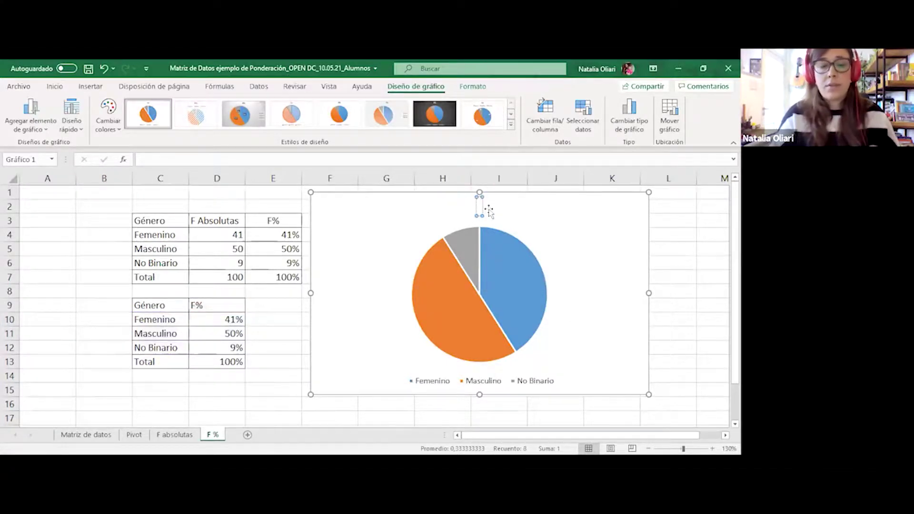
{"action": "type", "text": "Gener"}
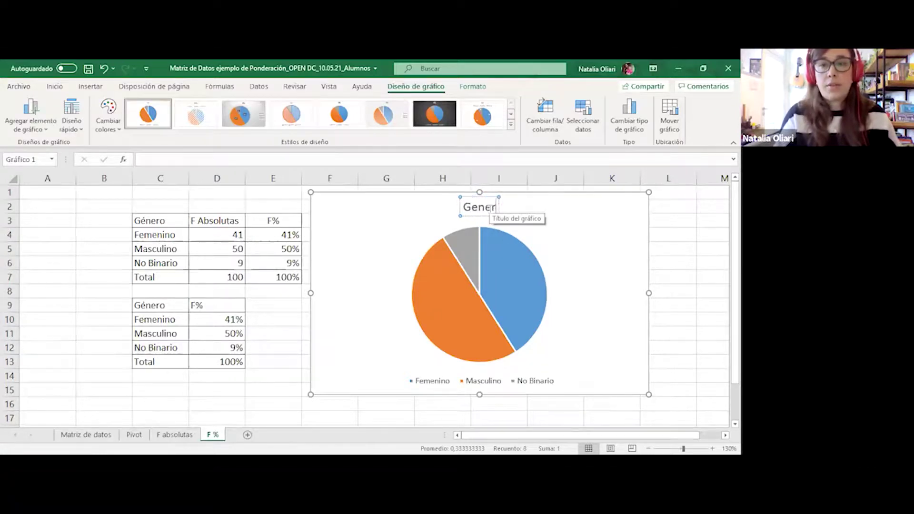
{"action": "type", "text": "o %"}
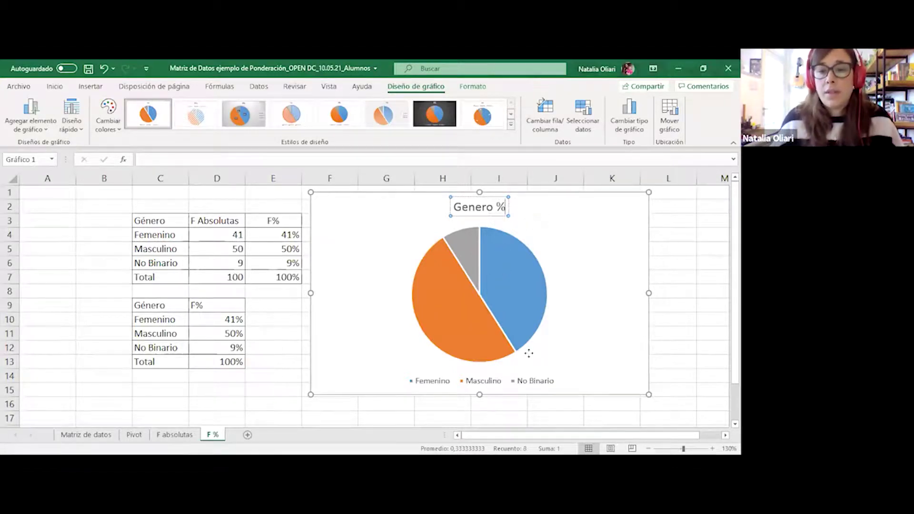
- Add data labels to the slices of the gender pie chart
{"action": "left_click", "coordinate": [515, 291]}
{"action": "left_click", "coordinate": [514, 292]}
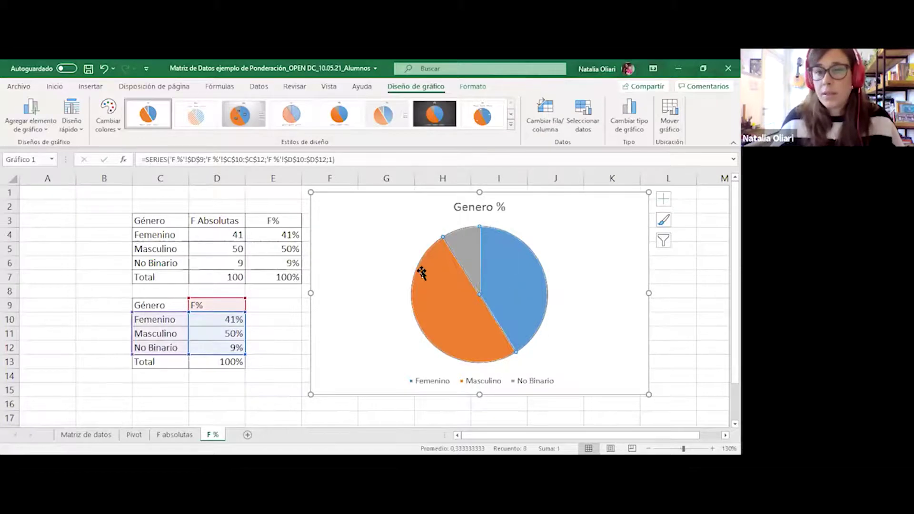
{"action": "left_click", "coordinate": [541, 336]}
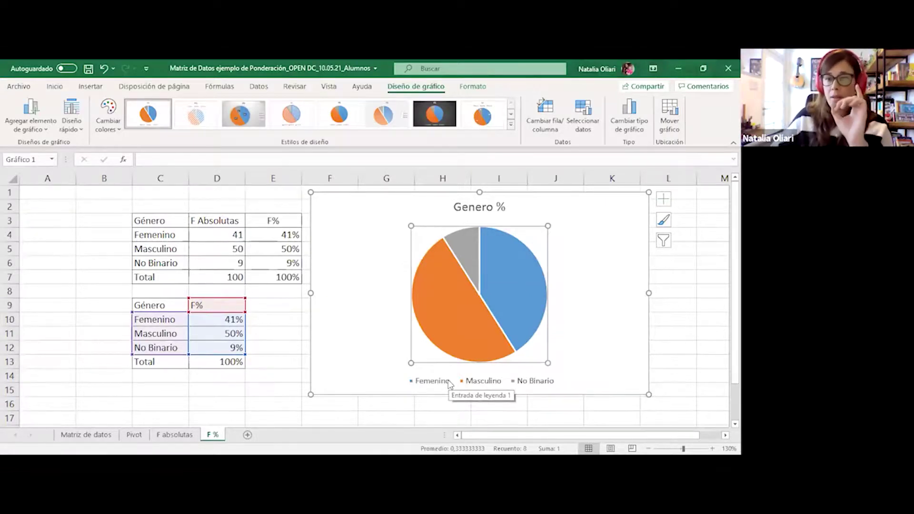
{"action": "left_click", "coordinate": [453, 322]}
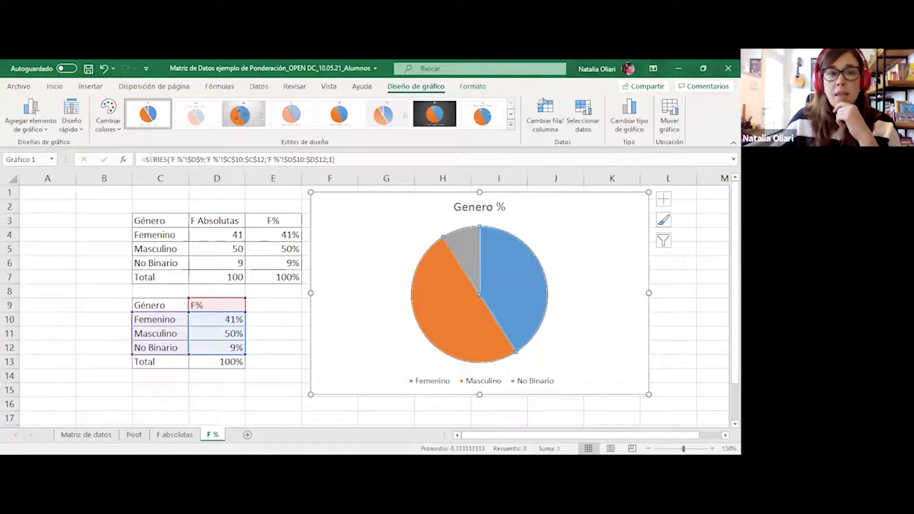
{"action": "right_click", "coordinate": [445, 298]}
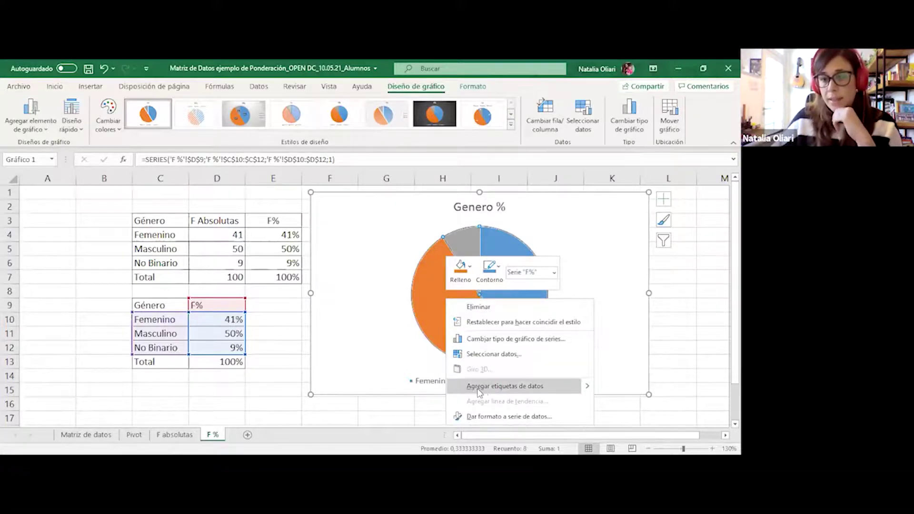
{"action": "left_click", "coordinate": [586, 386]}
- Reposition the three percentage labels within their slices and make the whole chart slightly smaller
{"action": "left_click", "coordinate": [521, 280]}
{"action": "left_click_drag", "start_coordinate": [520, 288], "coordinate": [516, 299]}
{"action": "left_click", "coordinate": [447, 326]}
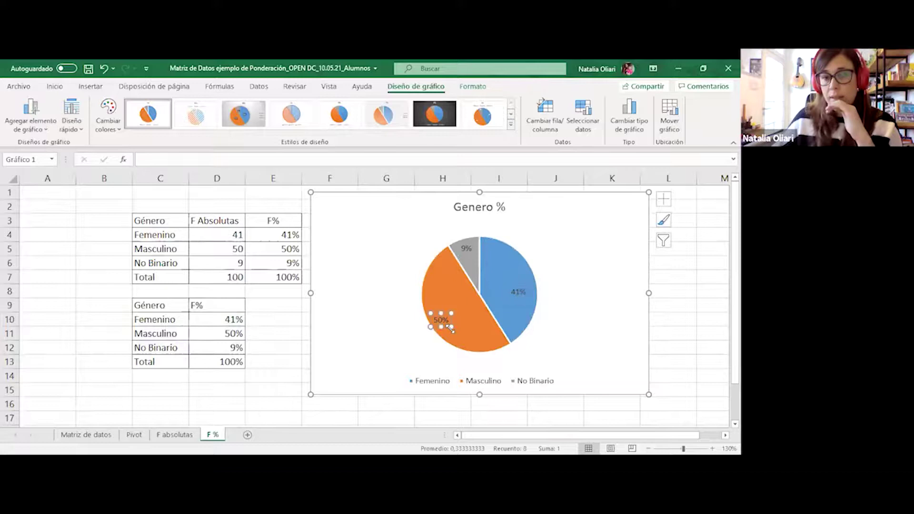
{"action": "left_click_drag", "start_coordinate": [441, 326], "coordinate": [453, 321]}
{"action": "left_click", "coordinate": [466, 252]}
{"action": "left_click_drag", "start_coordinate": [469, 255], "coordinate": [471, 256]}
{"action": "left_click", "coordinate": [588, 246]}
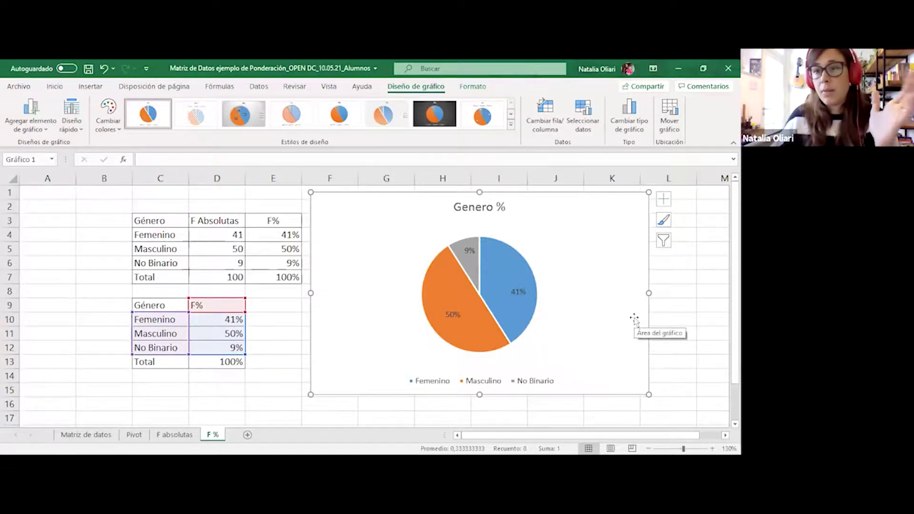
{"action": "left_click_drag", "start_coordinate": [649, 393], "coordinate": [610, 367]}
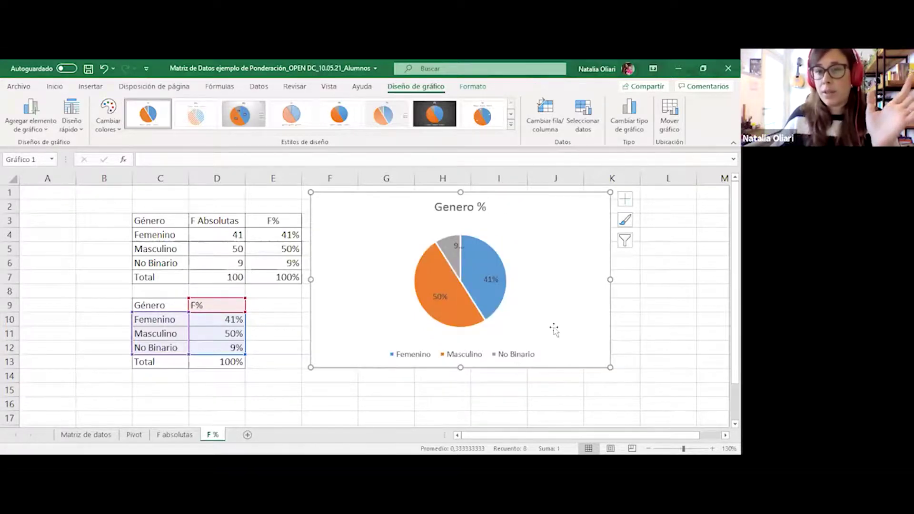
{"action": "left_click_drag", "start_coordinate": [611, 367], "coordinate": [634, 376]}
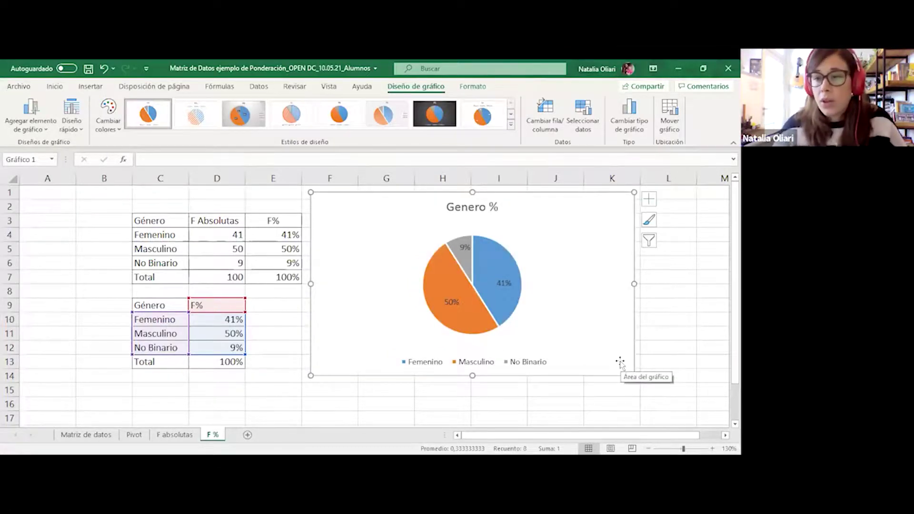
- Fill the Masculino slice of the pie with the standard purple
{"action": "left_click", "coordinate": [462, 324]}
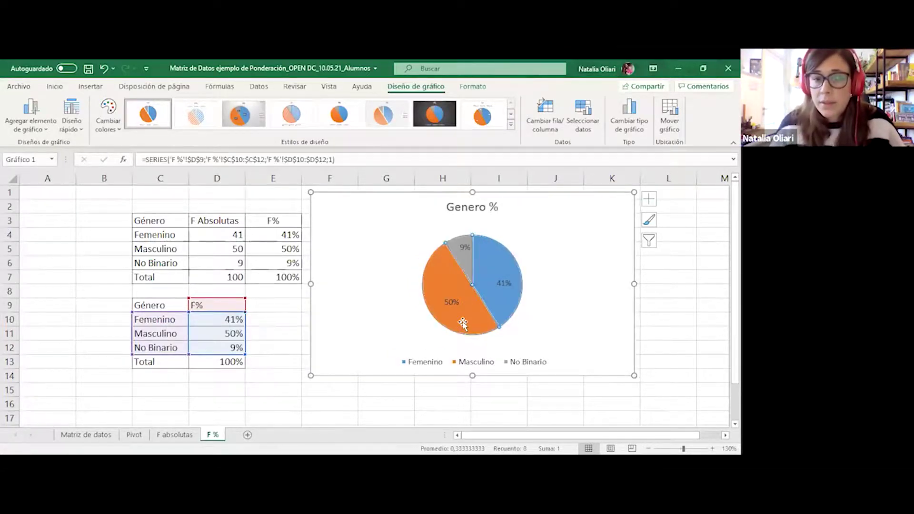
{"action": "right_click", "coordinate": [462, 324]}
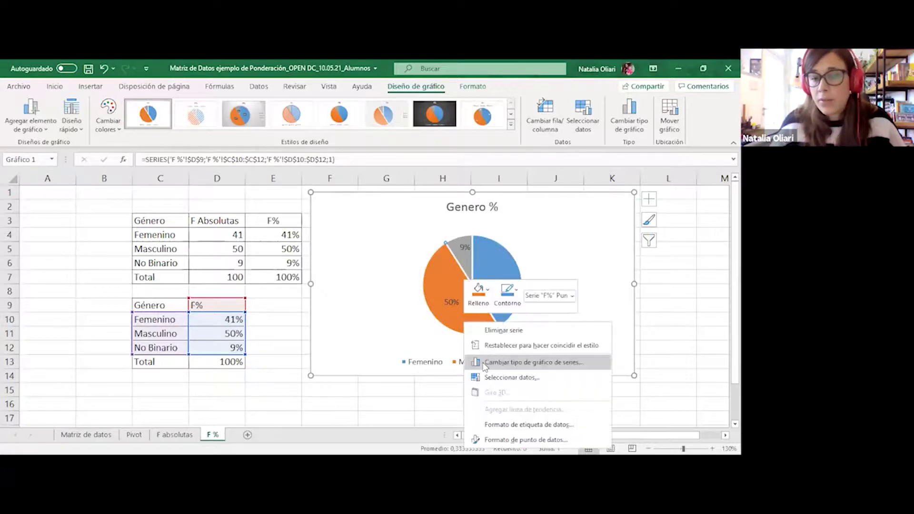
{"action": "left_click", "coordinate": [477, 309]}
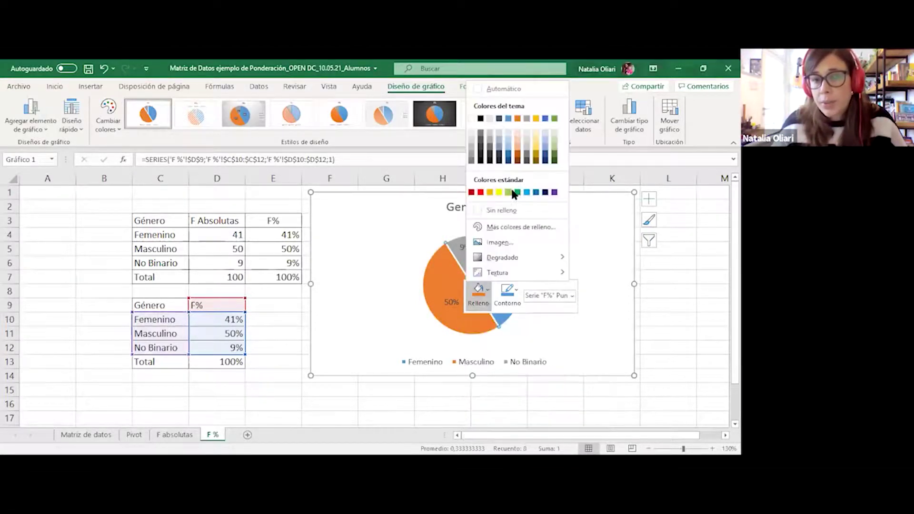
{"action": "left_click", "coordinate": [561, 194]}
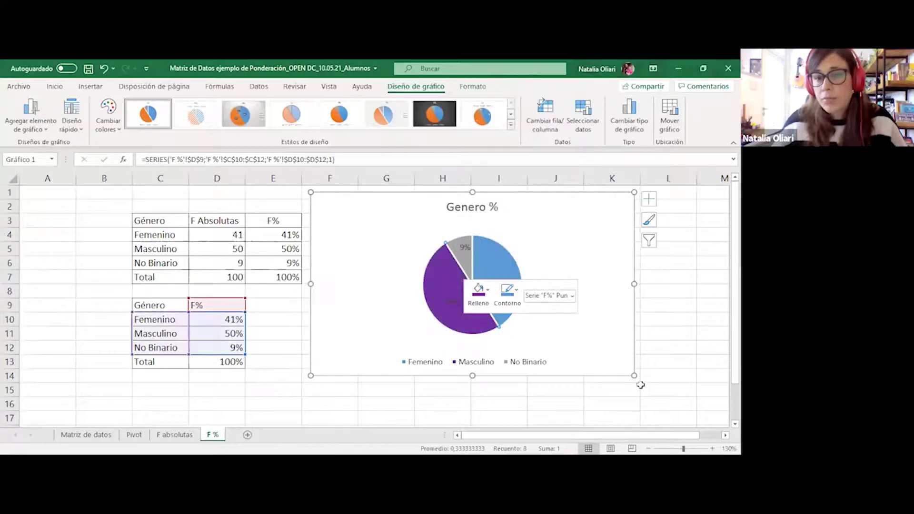
- Fill the No Binario slice of the pie with the standard green
{"action": "left_click", "coordinate": [465, 264]}
{"action": "right_click", "coordinate": [465, 264]}
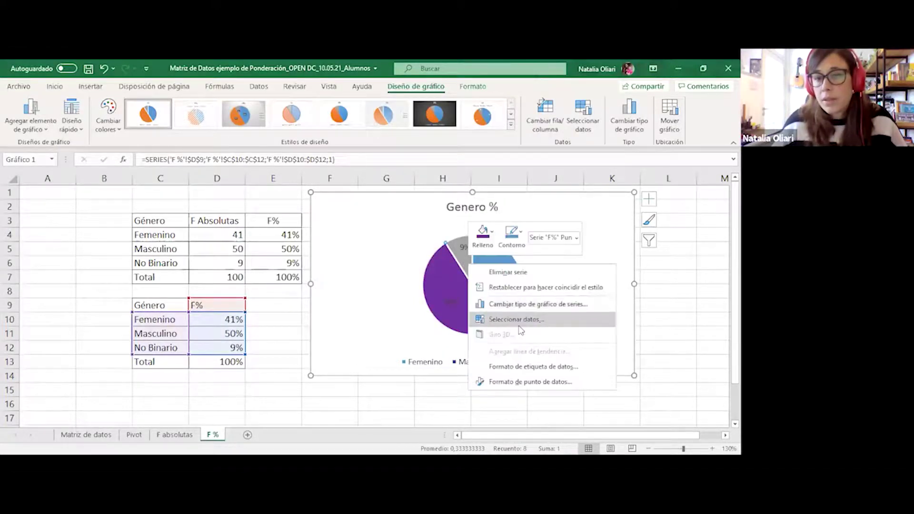
{"action": "left_click", "coordinate": [491, 249]}
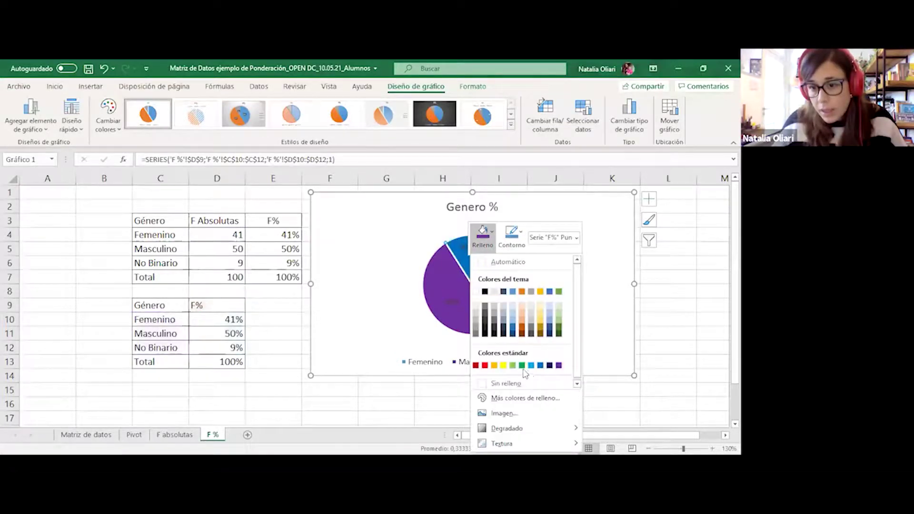
{"action": "left_click", "coordinate": [506, 312]}
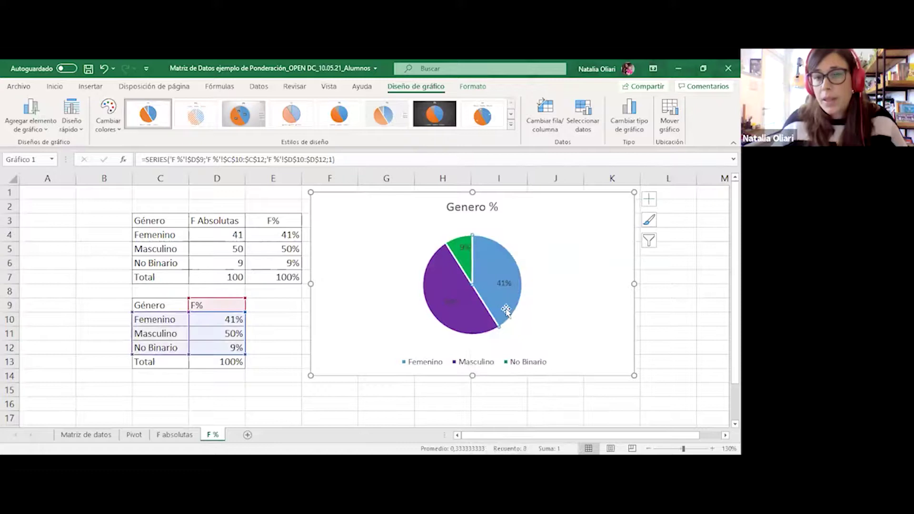
- Fill the Femenino slice of the pie with a light orange theme colour
{"action": "right_click", "coordinate": [505, 312]}
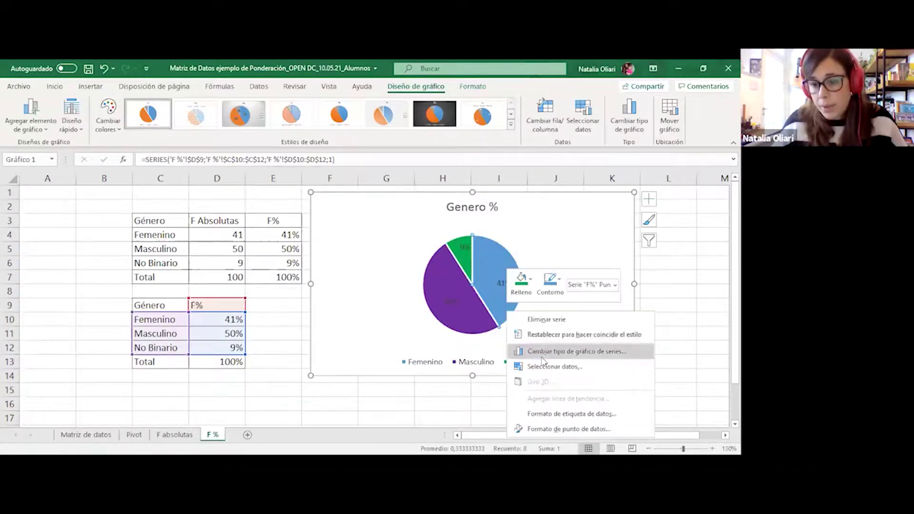
{"action": "left_click", "coordinate": [521, 283]}
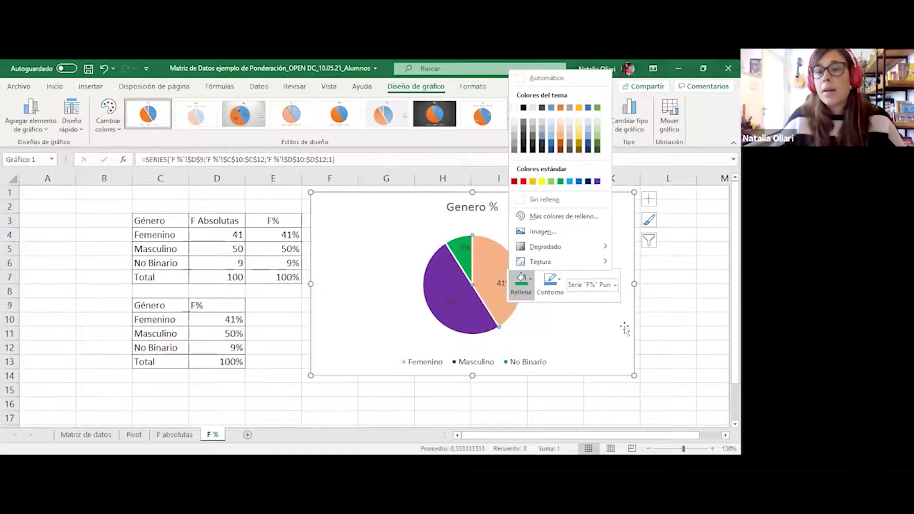
{"action": "left_click", "coordinate": [623, 328]}
{"action": "left_click", "coordinate": [464, 249]}
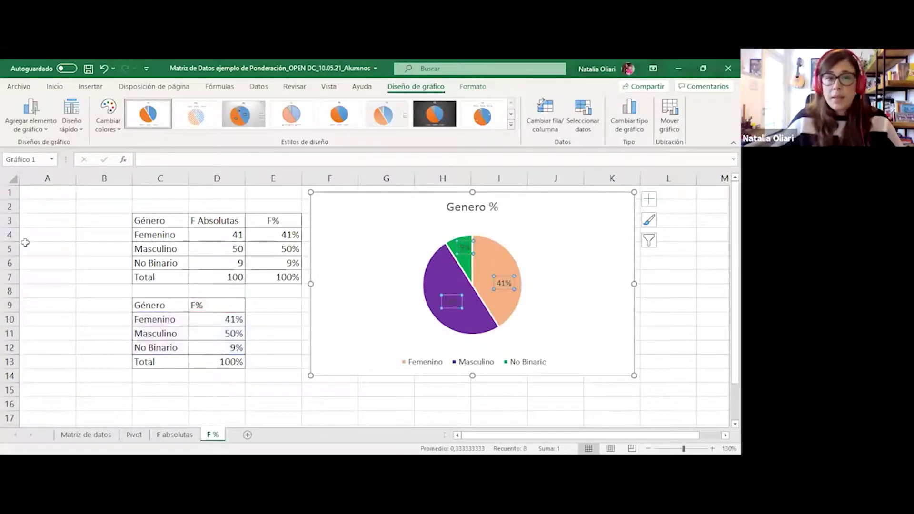
{"action": "left_click", "coordinate": [55, 86]}
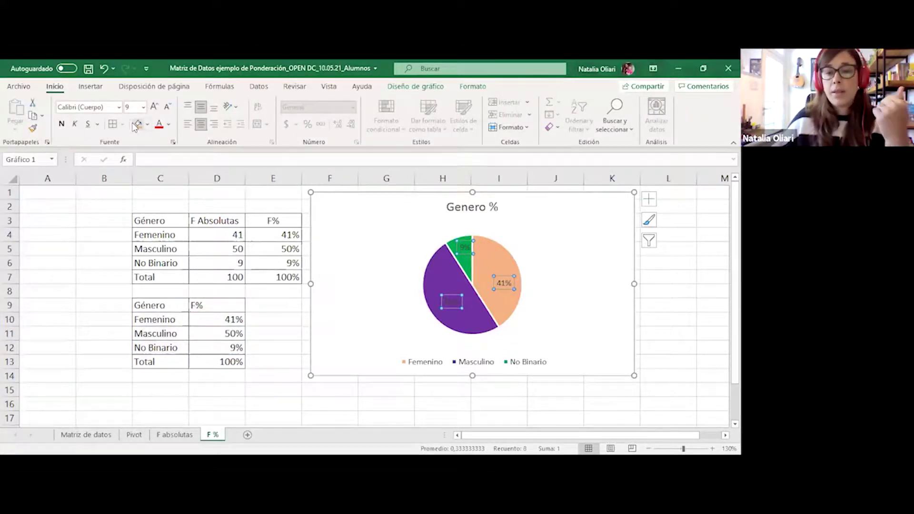
{"action": "left_click", "coordinate": [510, 330]}
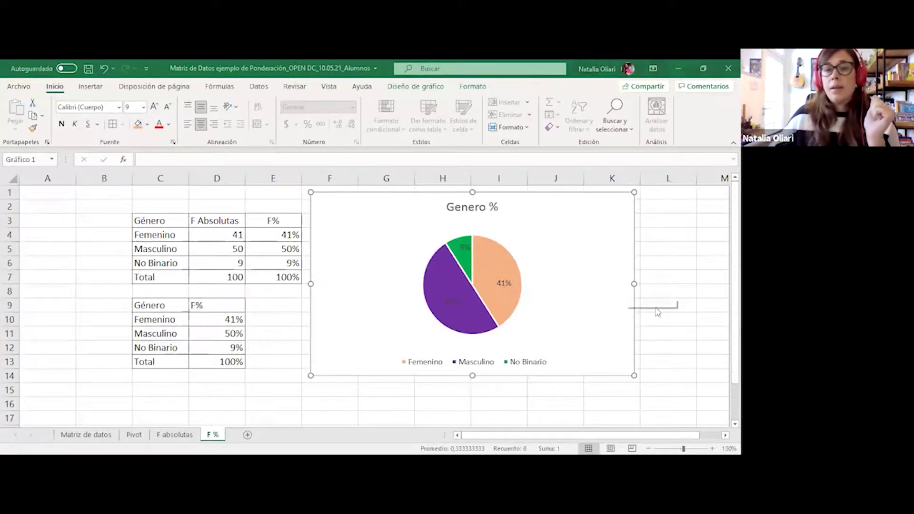
{"action": "left_click", "coordinate": [656, 308]}
{"action": "left_click", "coordinate": [657, 309]}
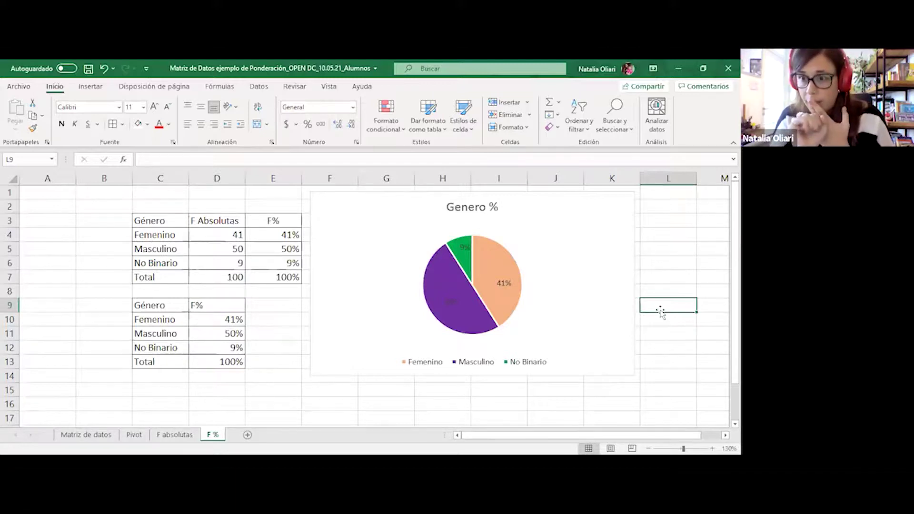
{"action": "left_click", "coordinate": [513, 398]}
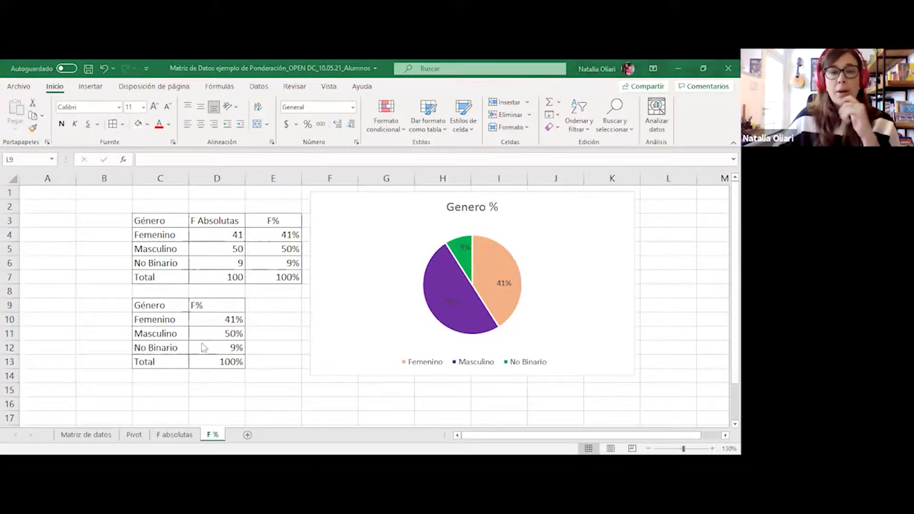
{"action": "left_click", "coordinate": [115, 274]}
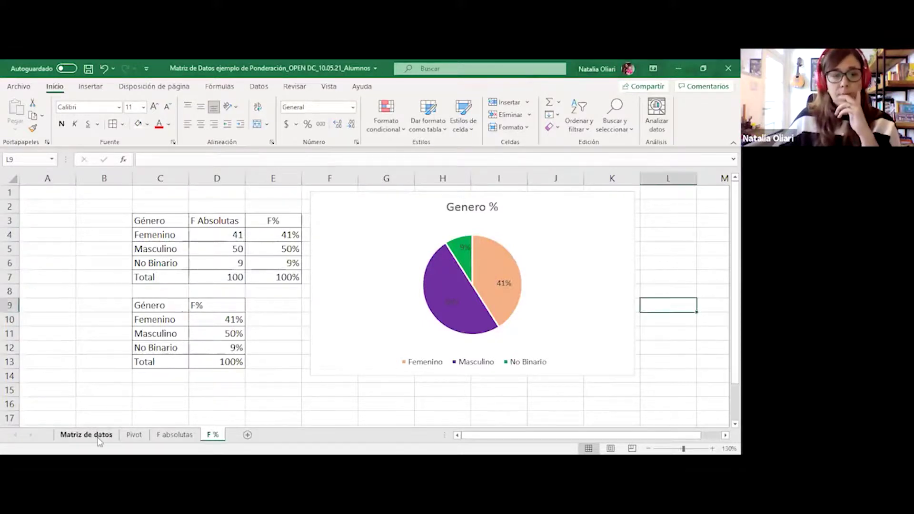
- Review the gender pivot table on the Pivot sheet and the survey responses on the Matriz de datos sheet
{"action": "left_click", "coordinate": [139, 441]}
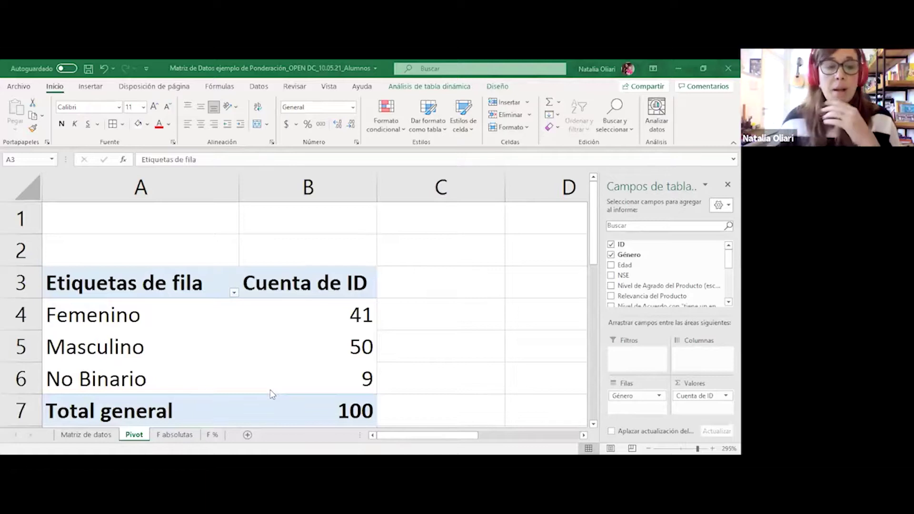
{"action": "left_click", "coordinate": [85, 434]}
{"action": "scroll", "coordinate": [224, 290], "scroll_direction": "down", "scroll_amount": 1}
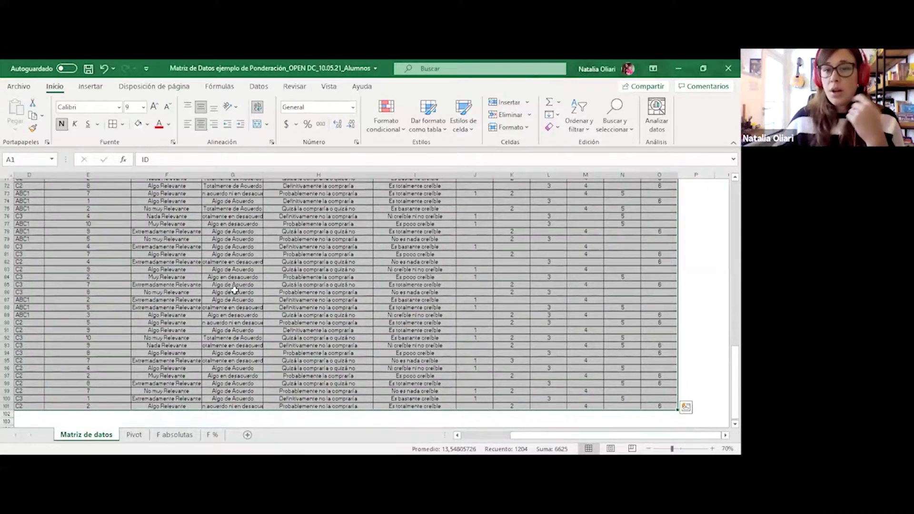
{"action": "scroll", "coordinate": [235, 290], "scroll_direction": "down", "scroll_amount": 3}
{"action": "scroll", "coordinate": [417, 224], "scroll_direction": "up", "scroll_amount": 6}
{"action": "left_click_drag", "start_coordinate": [417, 213], "coordinate": [590, 273]}
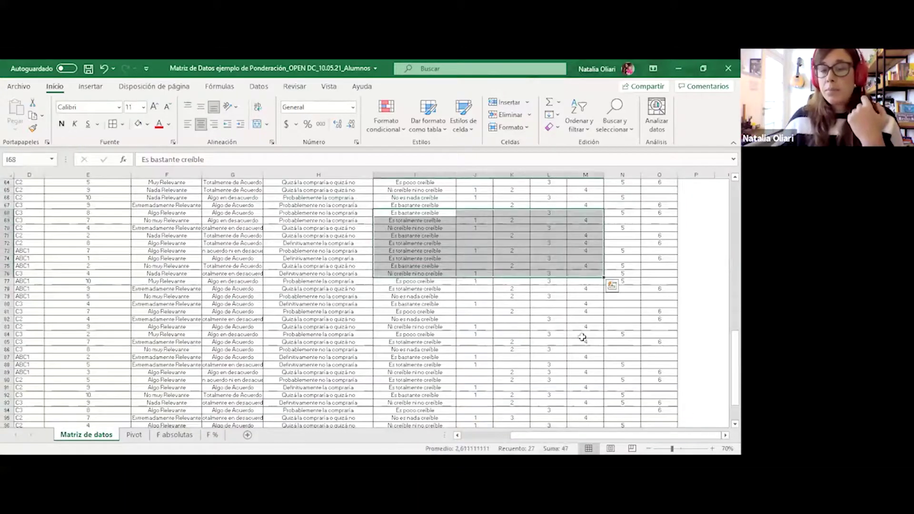
{"action": "scroll", "coordinate": [241, 377], "scroll_direction": "up", "scroll_amount": 6}
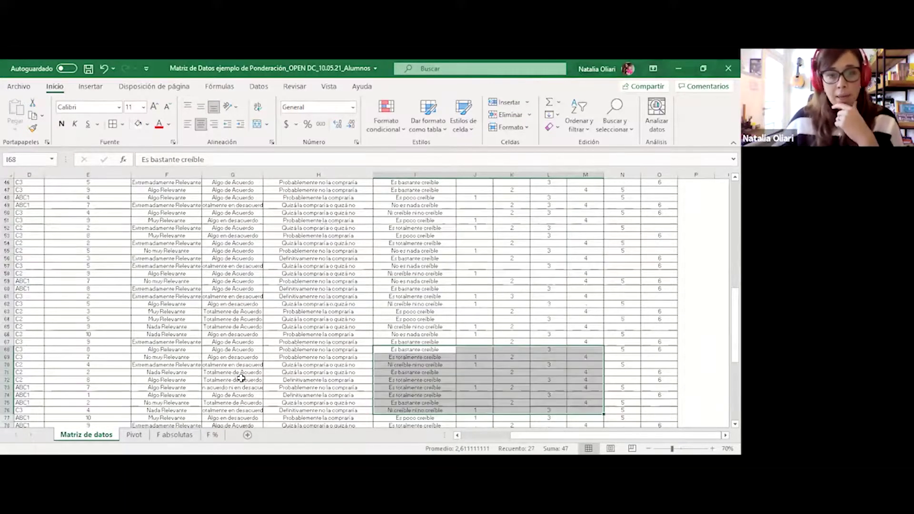
- On the Pivot sheet, replace Género with Nivel de Agrado del Producto as the pivot table's row field, keeping the count of ID as values
{"action": "left_click", "coordinate": [134, 434]}
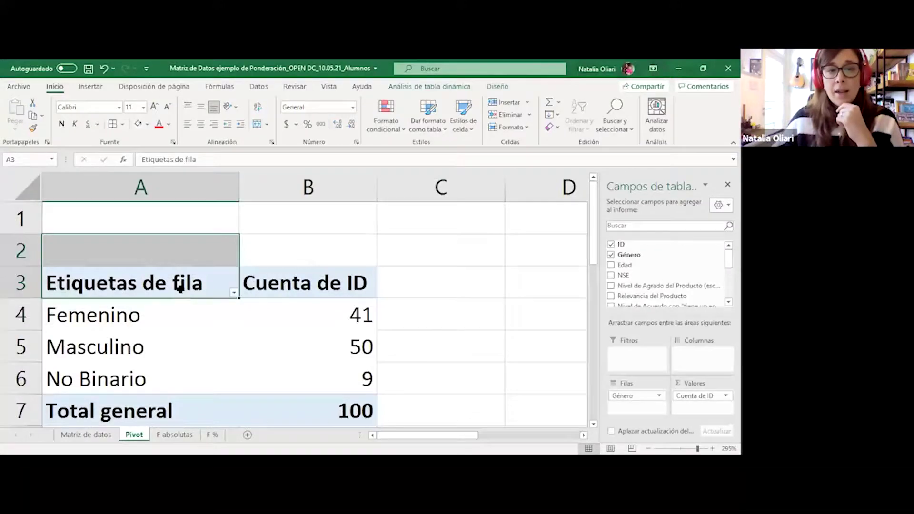
{"action": "right_click", "coordinate": [181, 287]}
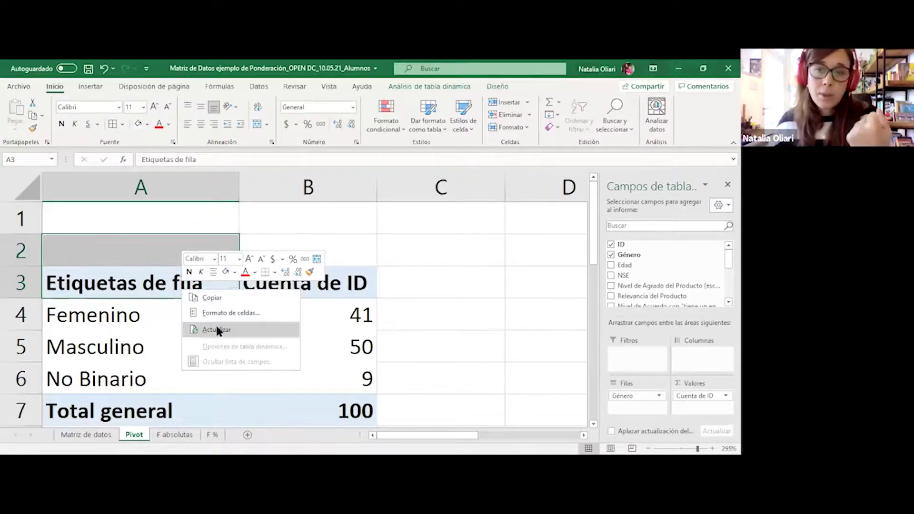
{"action": "left_click", "coordinate": [130, 291]}
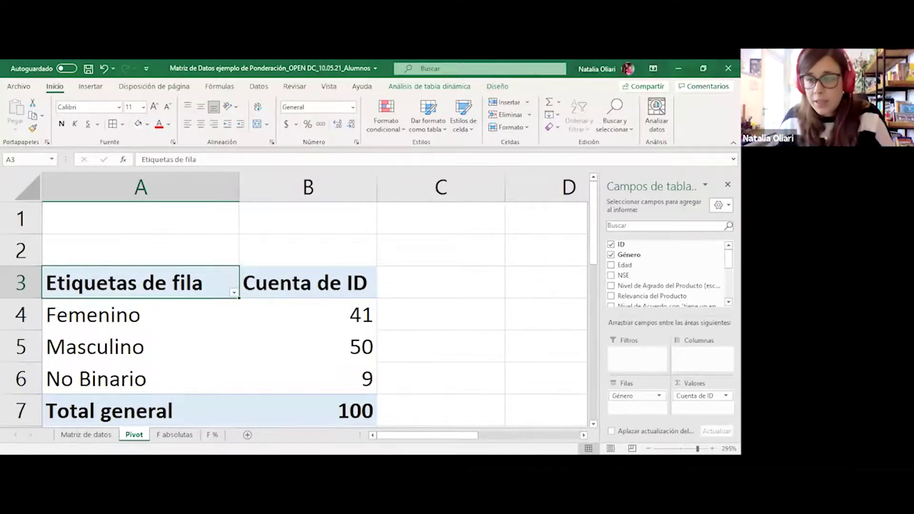
{"action": "left_click", "coordinate": [611, 286]}
{"action": "left_click", "coordinate": [611, 255]}
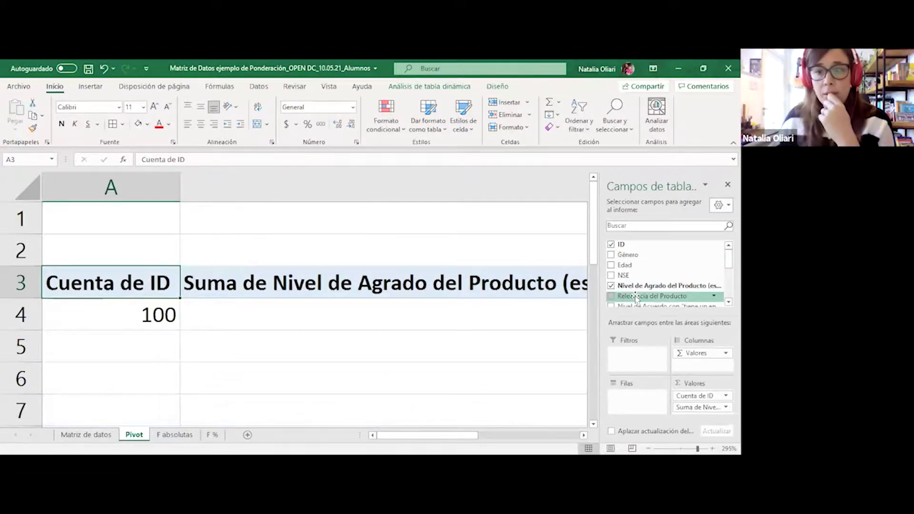
{"action": "left_click", "coordinate": [707, 408]}
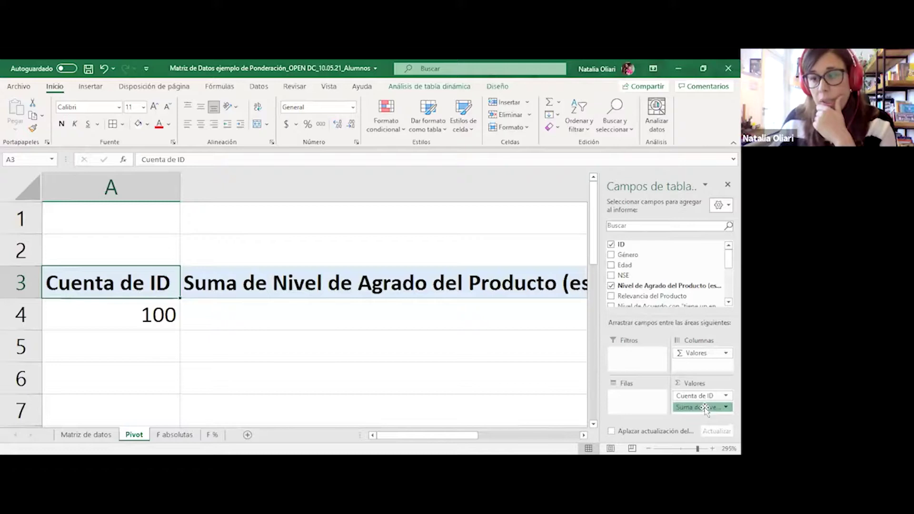
{"action": "left_click", "coordinate": [707, 410]}
{"action": "left_click_drag", "start_coordinate": [707, 409], "coordinate": [644, 395]}
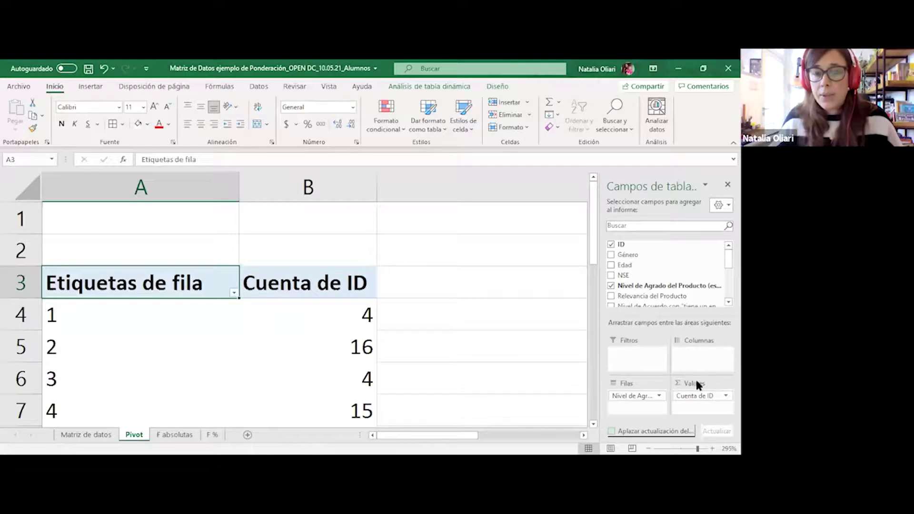
- Copy the whole Nivel de Agrado pivot table, from its header row through the Total general row
{"action": "left_click", "coordinate": [352, 410]}
{"action": "scroll", "coordinate": [338, 404], "scroll_direction": "down", "scroll_amount": 6}
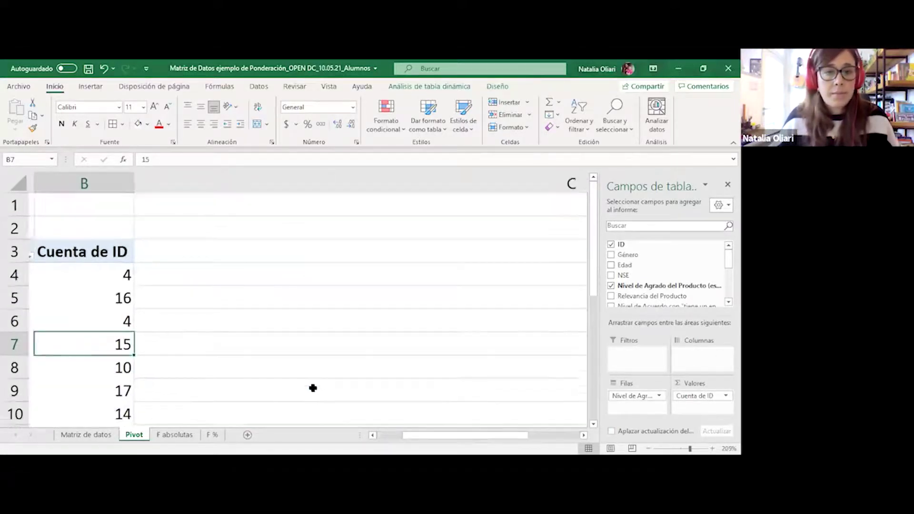
{"action": "left_click", "coordinate": [383, 440]}
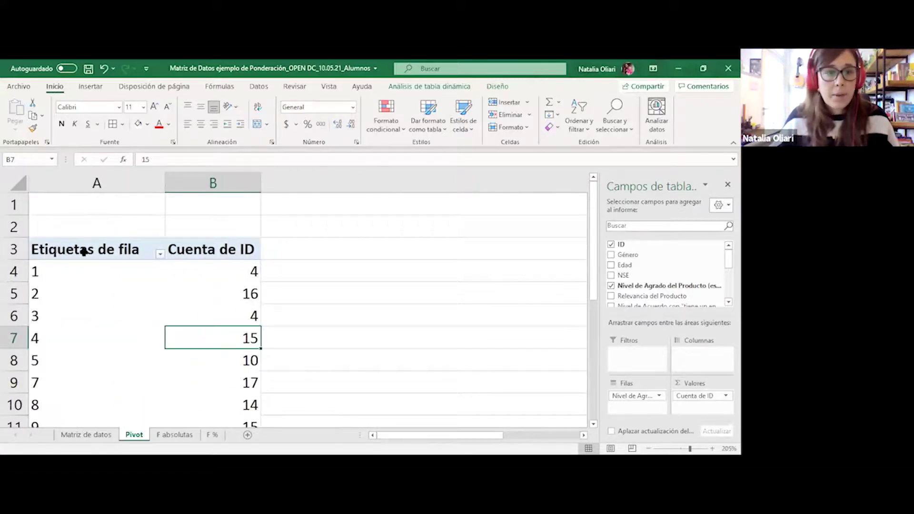
{"action": "left_click_drag", "start_coordinate": [98, 247], "coordinate": [220, 383]}
{"action": "key", "text": "ctrl+c"}
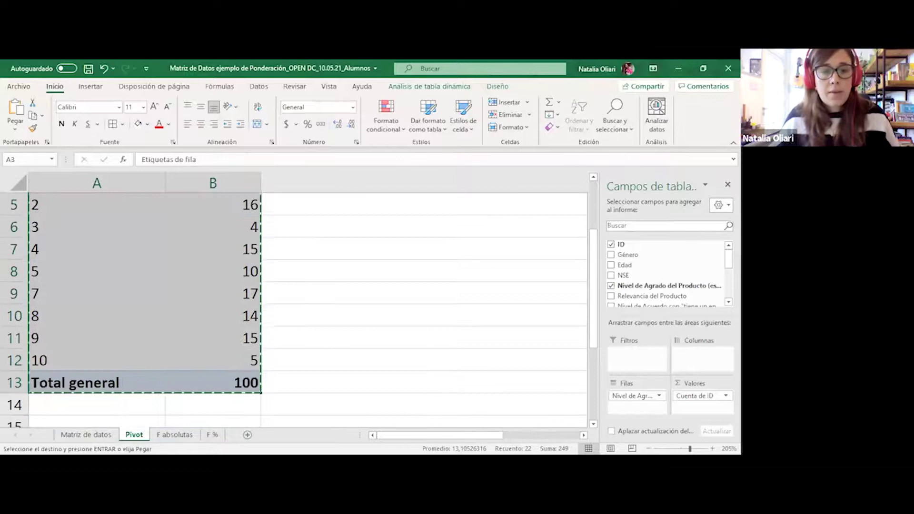
- Paste the copied table as values only at E2 on the F absolutas sheet and add borders to its cells
{"action": "left_click", "coordinate": [176, 434]}
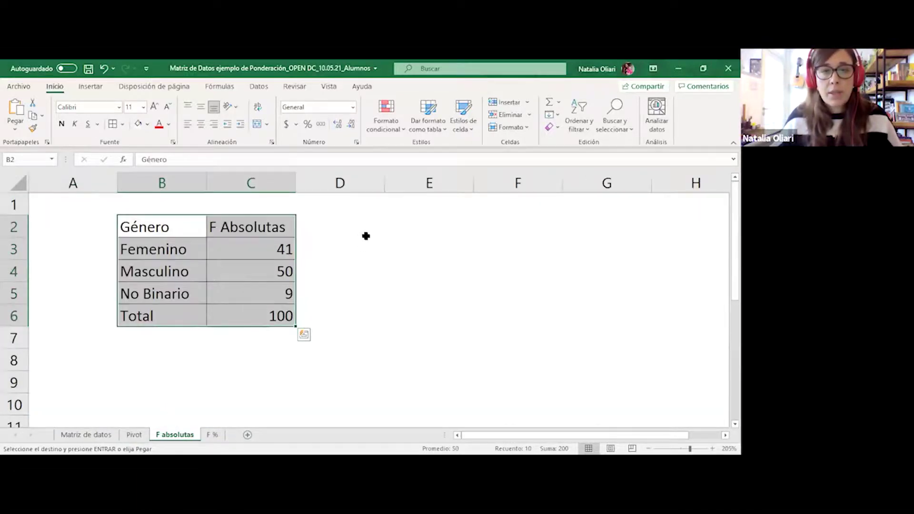
{"action": "left_click", "coordinate": [407, 210]}
{"action": "left_click", "coordinate": [442, 220]}
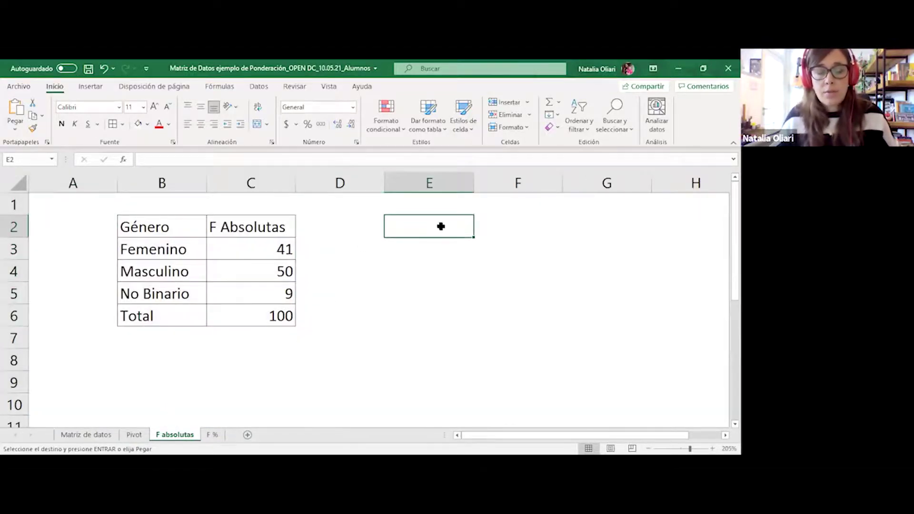
{"action": "key", "text": "ctrl+v"}
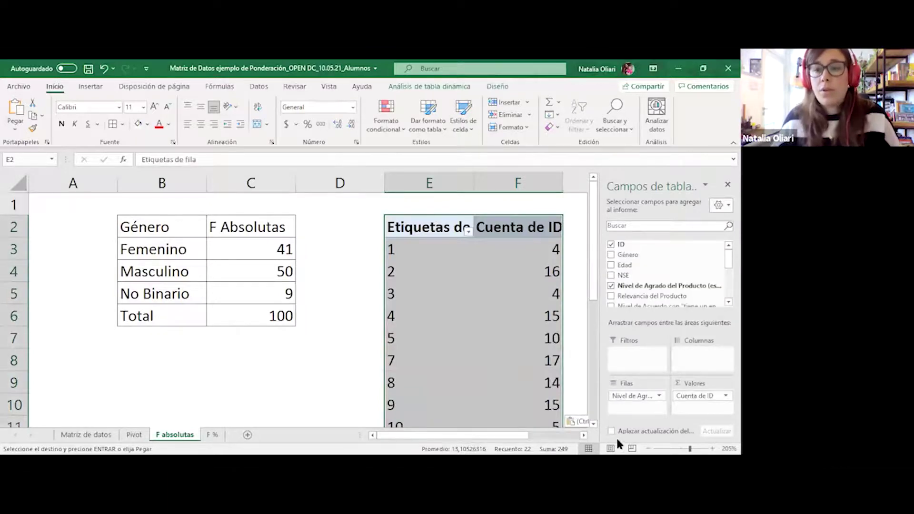
{"action": "left_click", "coordinate": [580, 422]}
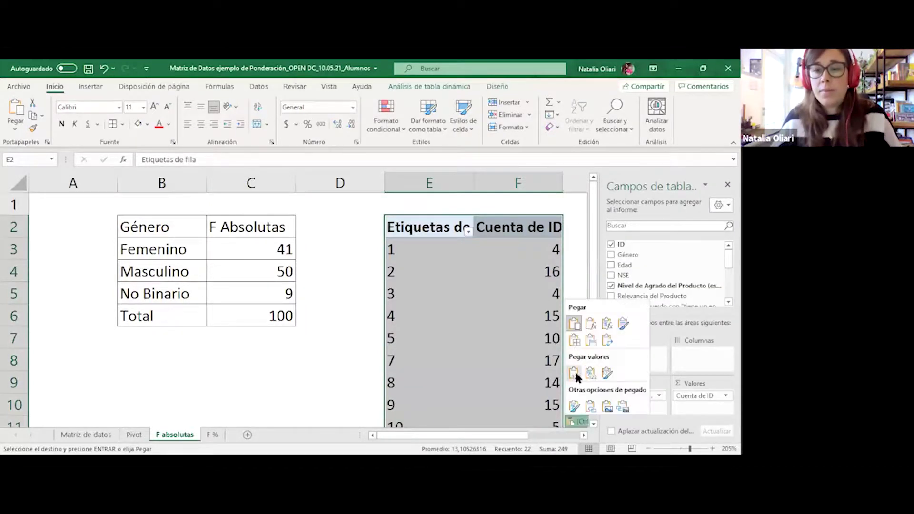
{"action": "left_click", "coordinate": [574, 373]}
{"action": "left_click", "coordinate": [113, 124]}
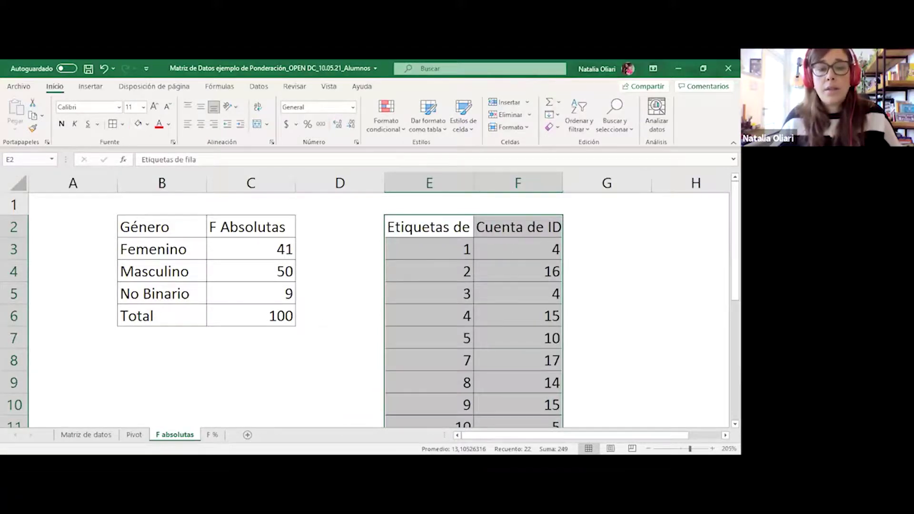
- Copy the Nivel de Agrado del Producto heading from E1 of Matriz de datos into F2 of the F absolutas sheet
{"action": "left_click", "coordinate": [89, 435]}
{"action": "scroll", "coordinate": [189, 365], "scroll_direction": "up", "scroll_amount": 3}
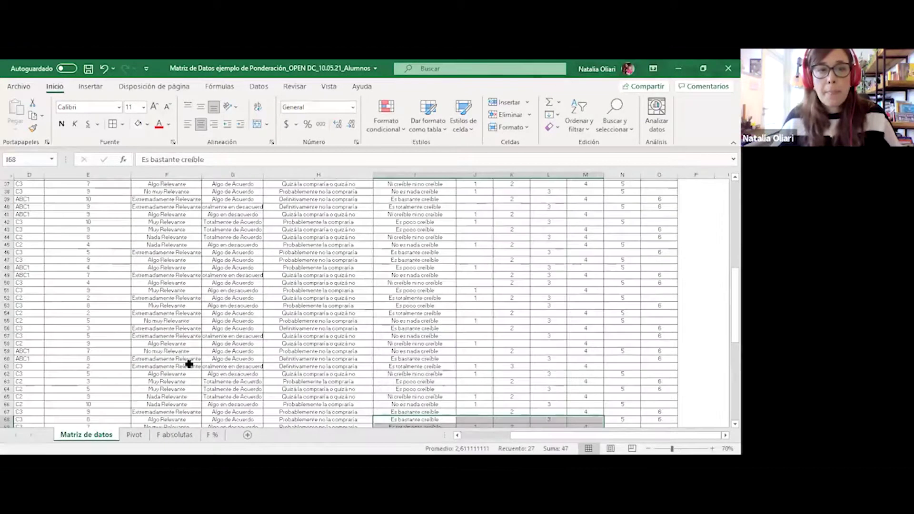
{"action": "scroll", "coordinate": [190, 364], "scroll_direction": "up", "scroll_amount": 8}
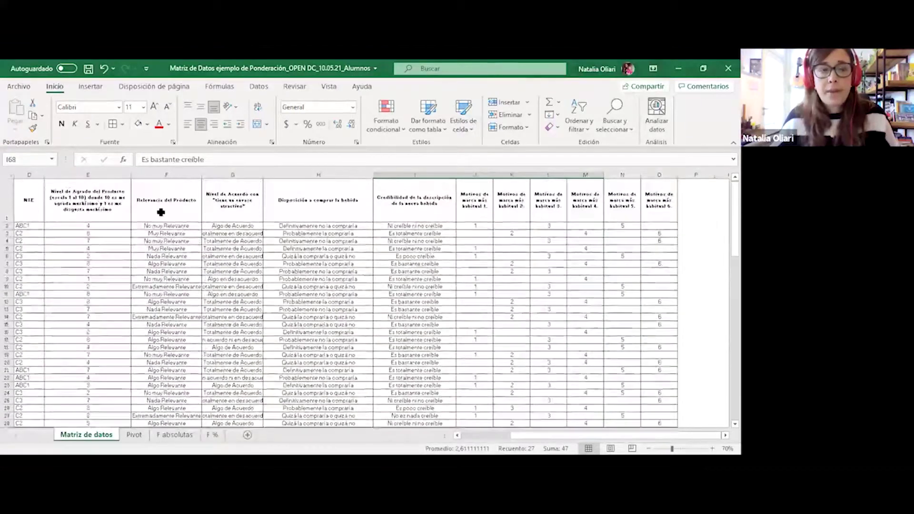
{"action": "left_click", "coordinate": [102, 206]}
{"action": "key", "text": "ctrl+c"}
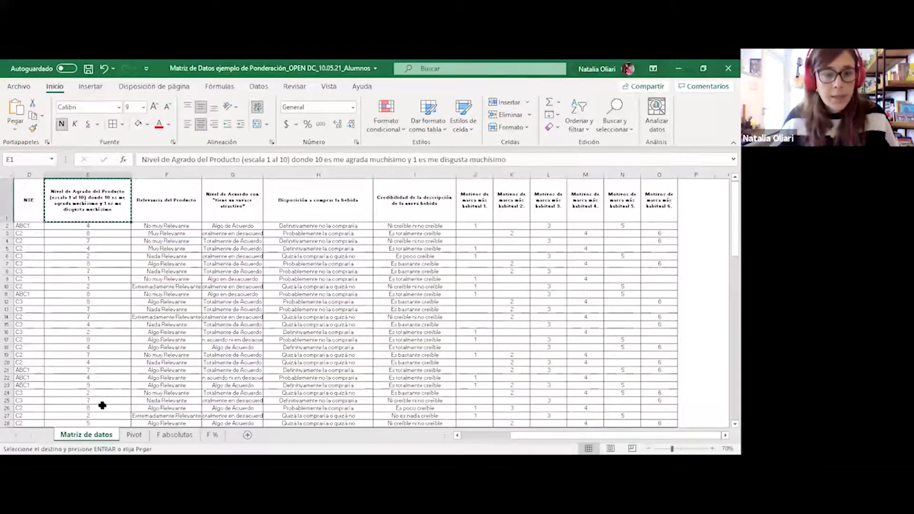
{"action": "left_click", "coordinate": [173, 435]}
{"action": "left_click", "coordinate": [533, 228]}
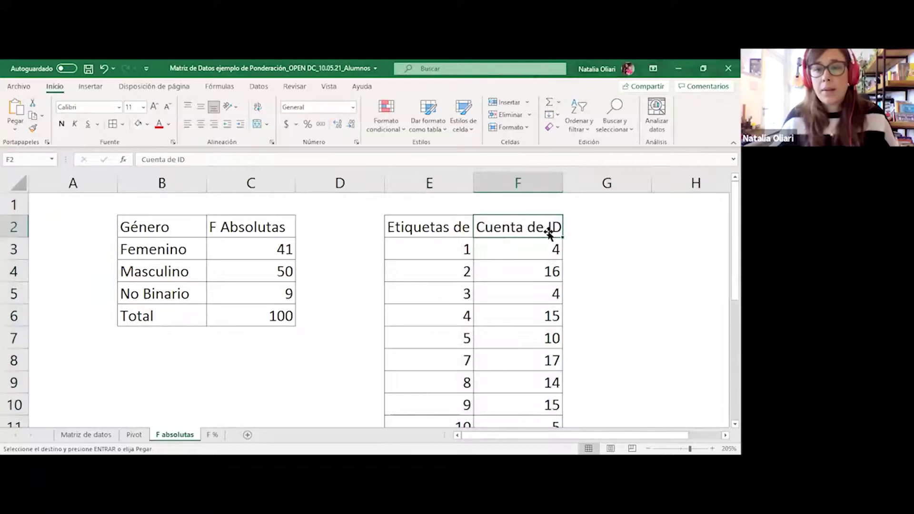
{"action": "key", "text": "ctrl+v"}
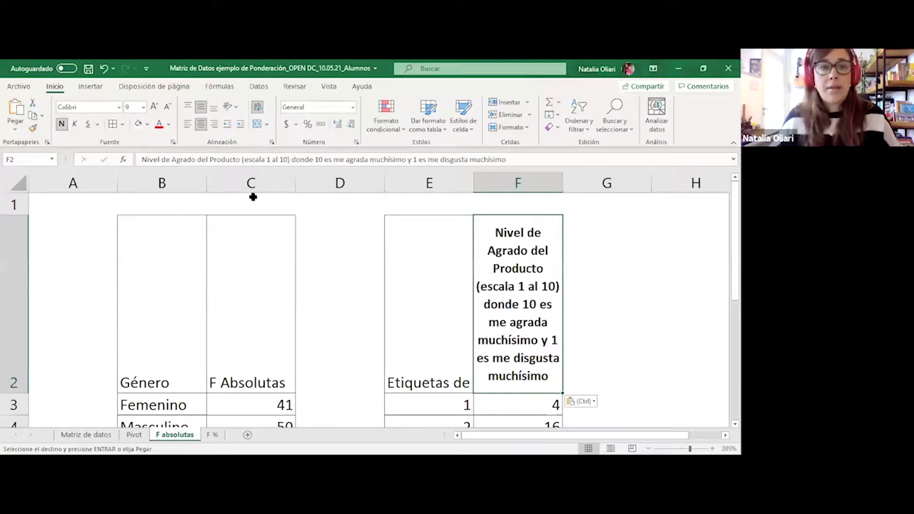
- Shorten the heading in F2 to "Nivel de Agrado del Producto" by removing the scale explanation
{"action": "left_click", "coordinate": [242, 161]}
{"action": "left_click", "coordinate": [699, 159]}
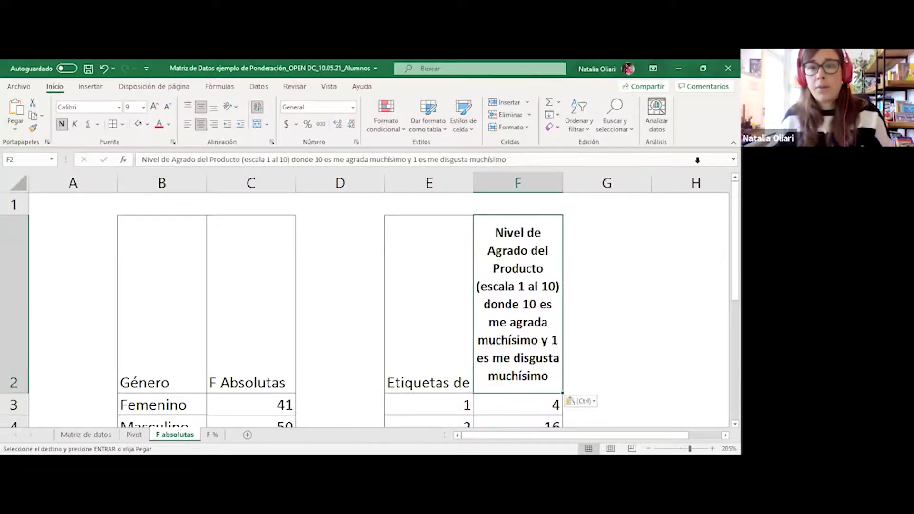
{"action": "left_click_drag", "start_coordinate": [241, 159], "coordinate": [561, 144]}
{"action": "key", "text": "BackSpace"}
{"action": "left_click_drag", "start_coordinate": [581, 299], "coordinate": [581, 301]}
{"action": "key", "text": "Left"}
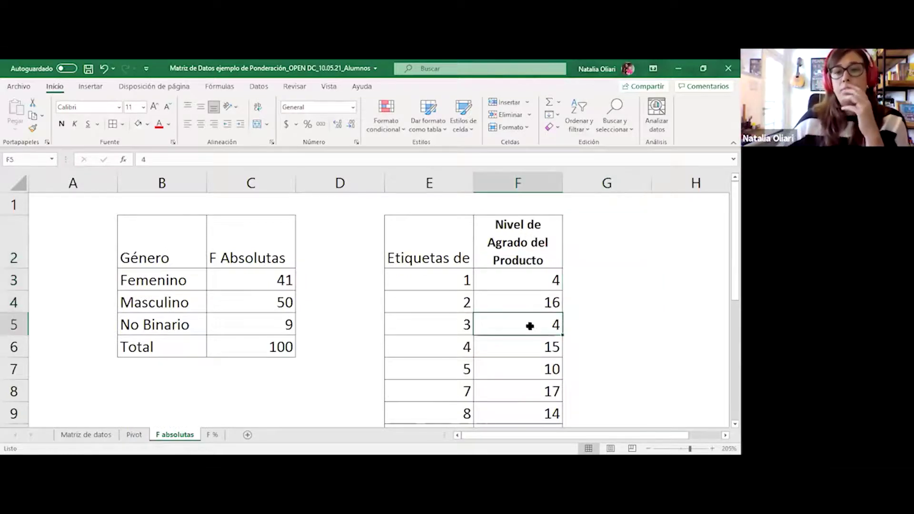
- Clear the row-label heading in E2 and shorten the Total general label in E12 to "Total"
{"action": "left_click", "coordinate": [453, 258]}
{"action": "key", "text": "Delete"}
{"action": "left_click_drag", "start_coordinate": [450, 230], "coordinate": [515, 332]}
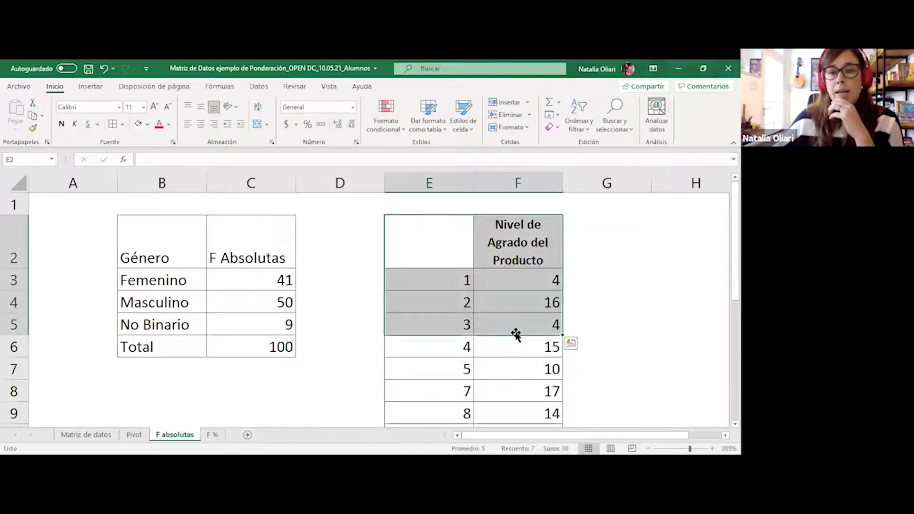
{"action": "scroll", "coordinate": [516, 330], "scroll_direction": "down", "scroll_amount": 3}
{"action": "scroll", "coordinate": [515, 330], "scroll_direction": "up", "scroll_amount": 1}
{"action": "left_click", "coordinate": [452, 319]}
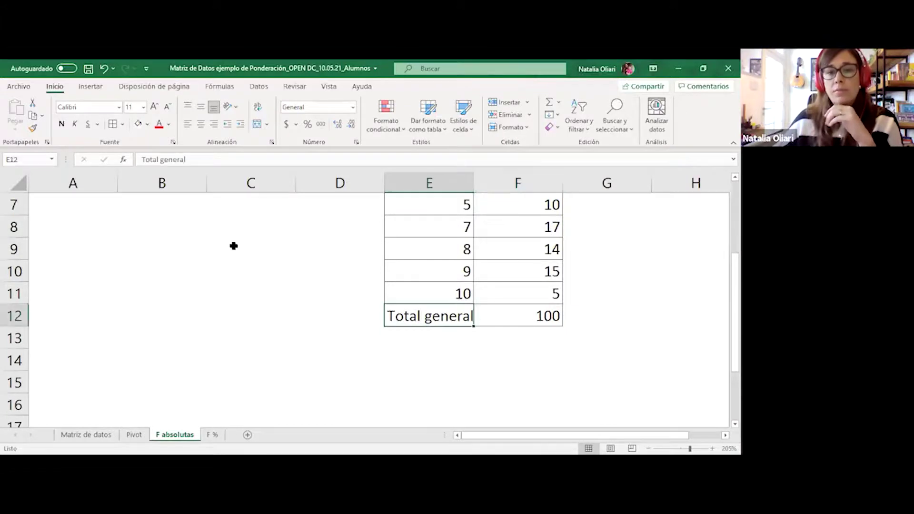
{"action": "double_click", "coordinate": [162, 160]}
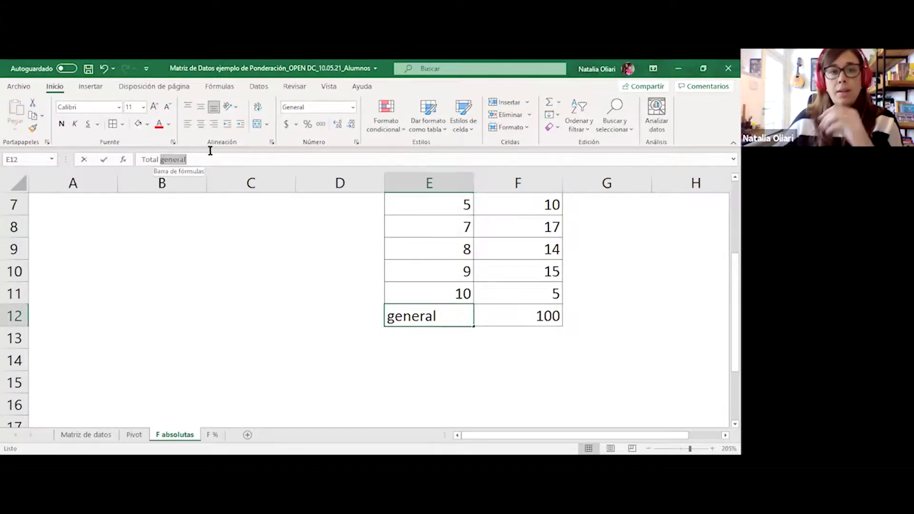
{"action": "key", "text": "BackSpace"}
{"action": "left_click", "coordinate": [514, 298]}
{"action": "scroll", "coordinate": [515, 298], "scroll_direction": "up", "scroll_amount": 2}
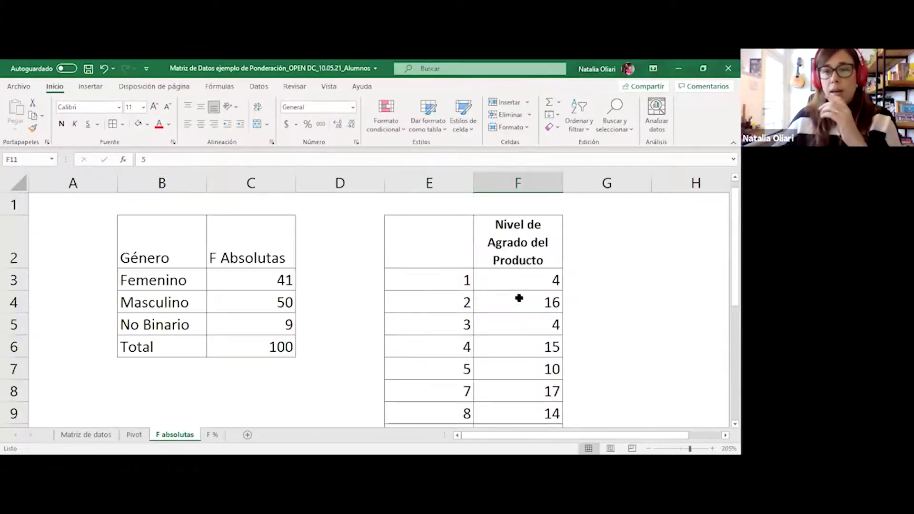
{"action": "left_click_drag", "start_coordinate": [437, 241], "coordinate": [511, 393]}
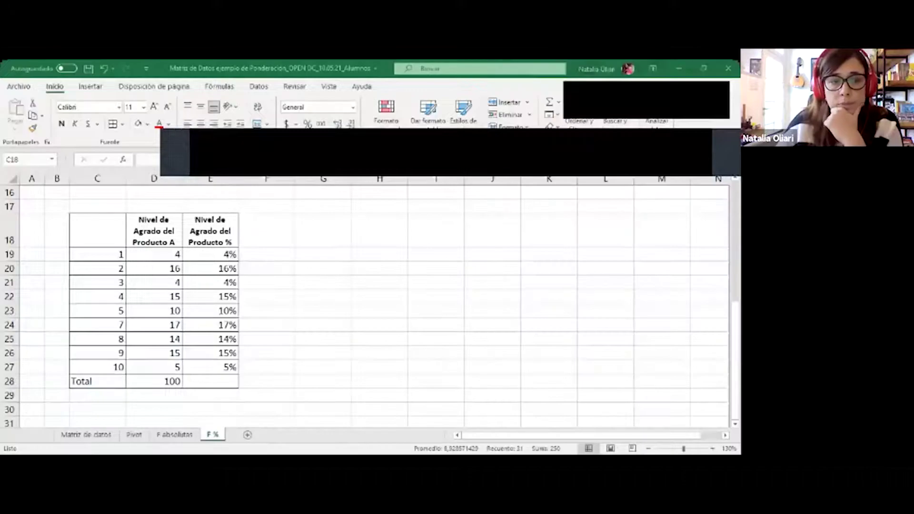
- Review the Nivel de Agrado percentage table on the F % sheet and its source pivot table on the Pivot sheet
{"action": "key", "text": "ctrl+a"}
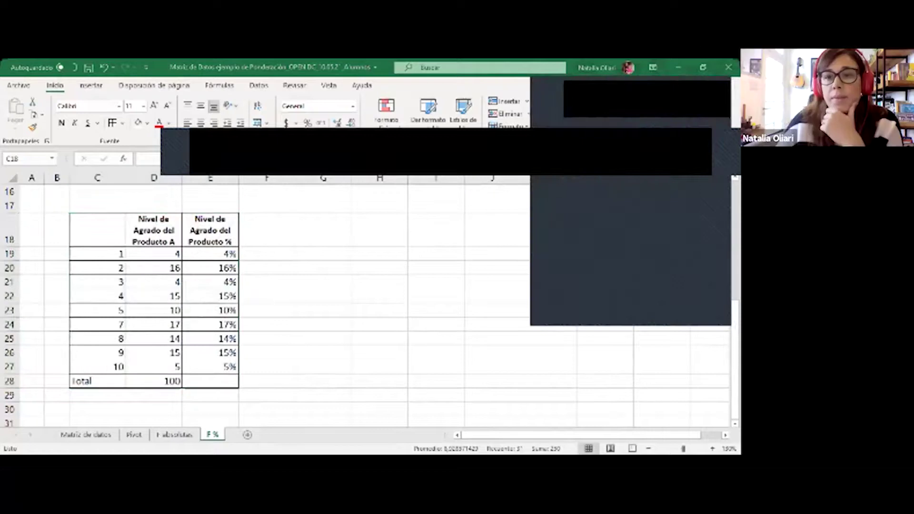
{"action": "left_click", "coordinate": [267, 267]}
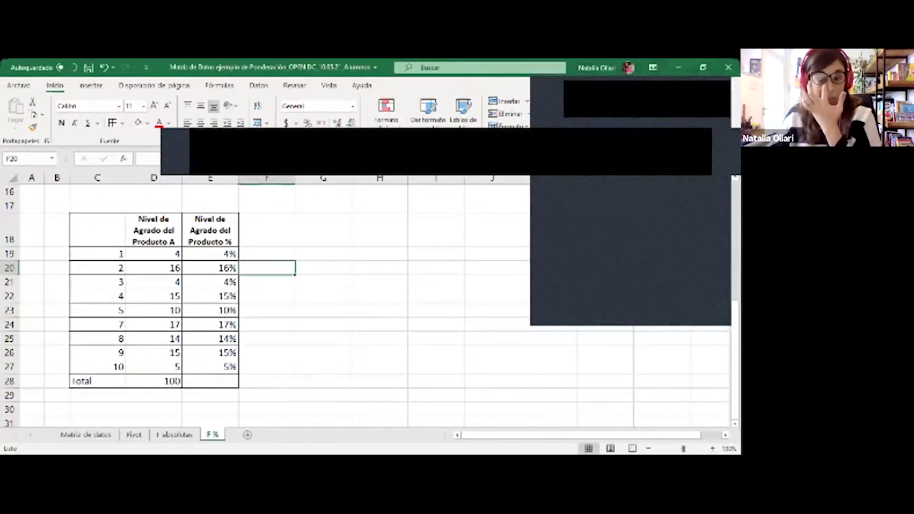
{"action": "left_click", "coordinate": [133, 434]}
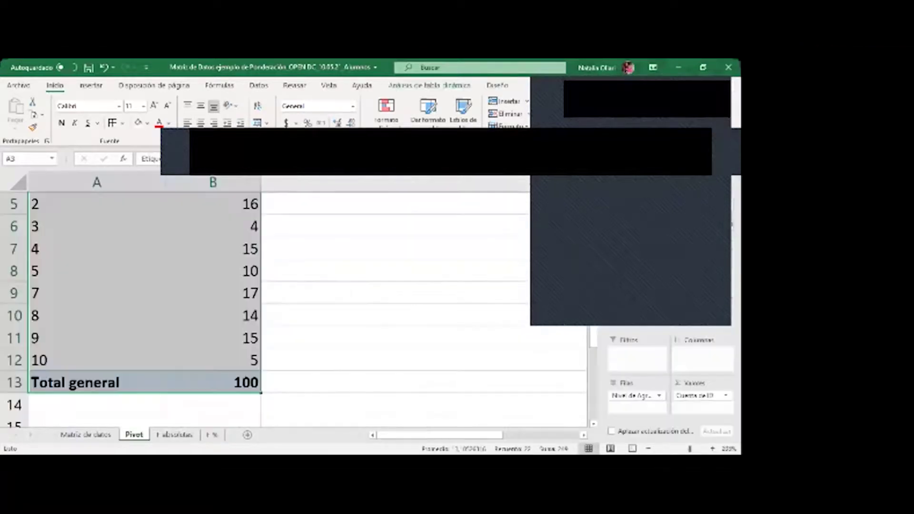
{"action": "scroll", "coordinate": [143, 304], "scroll_direction": "up", "scroll_amount": 2}
{"action": "scroll", "coordinate": [143, 305], "scroll_direction": "down", "scroll_amount": 1}
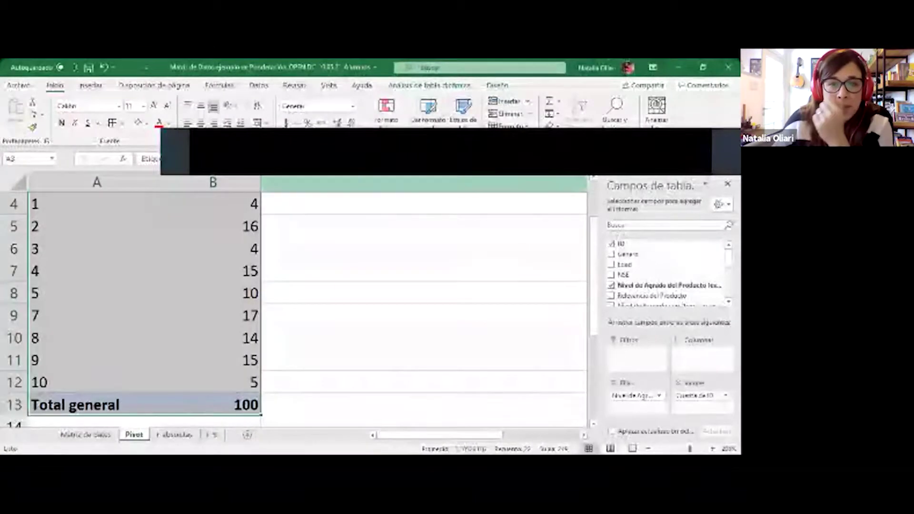
{"action": "left_click", "coordinate": [381, 226]}
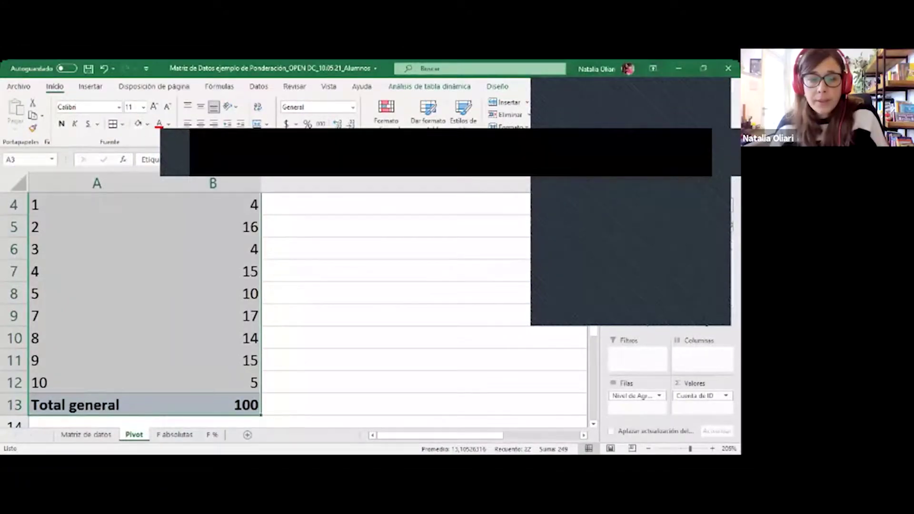
{"action": "left_click", "coordinate": [361, 271]}
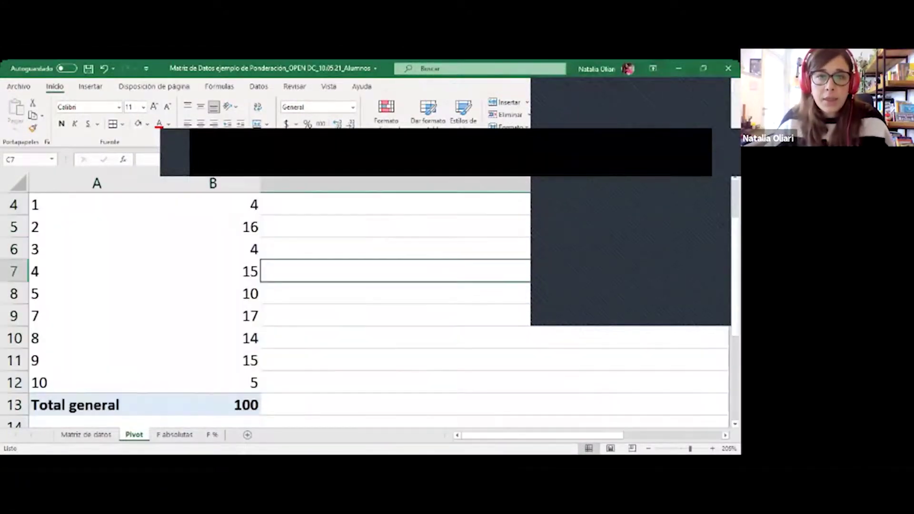
{"action": "scroll", "coordinate": [362, 270], "scroll_direction": "down", "scroll_amount": 2}
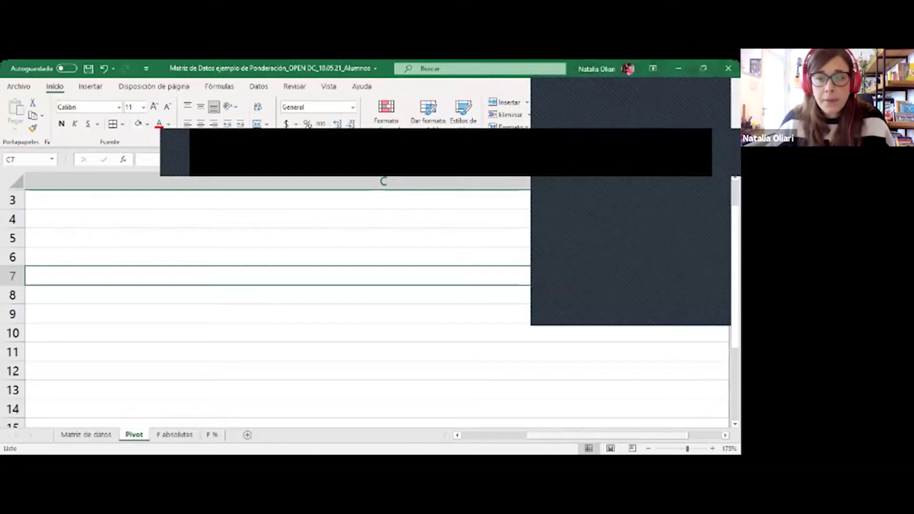
{"action": "scroll", "coordinate": [376, 332], "scroll_direction": "left", "scroll_amount": 2}
{"action": "left_click", "coordinate": [376, 333]}
{"action": "scroll", "coordinate": [375, 333], "scroll_direction": "up", "scroll_amount": 1}
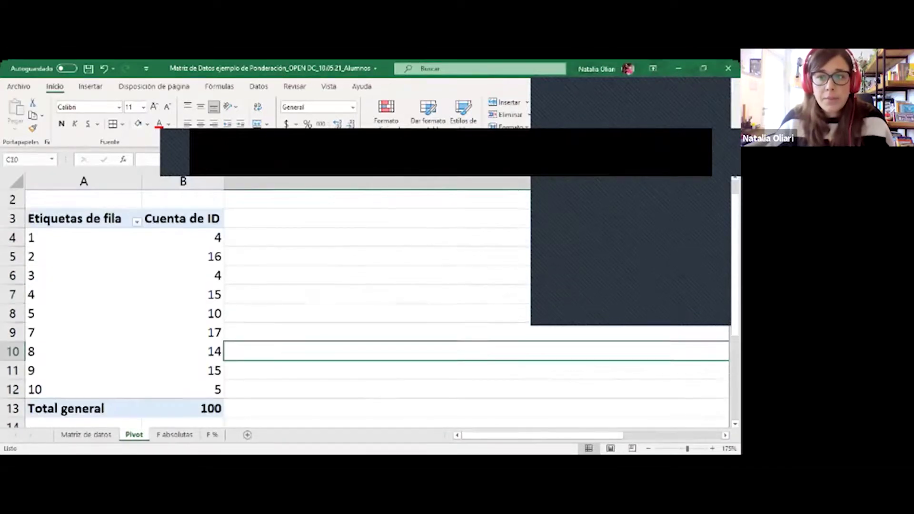
{"action": "scroll", "coordinate": [371, 305], "scroll_direction": "up", "scroll_amount": 1}
{"action": "scroll", "coordinate": [371, 305], "scroll_direction": "right", "scroll_amount": 3}
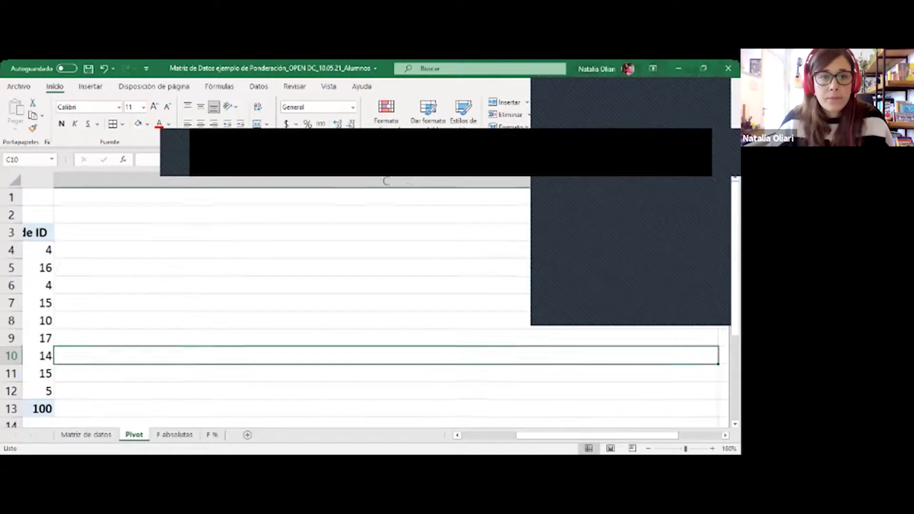
- Examine the row labels and ID counts of the pivot table on the Pivot sheet, closing its field list
{"action": "scroll", "coordinate": [371, 304], "scroll_direction": "down", "scroll_amount": 3}
{"action": "scroll", "coordinate": [371, 304], "scroll_direction": "left", "scroll_amount": 3}
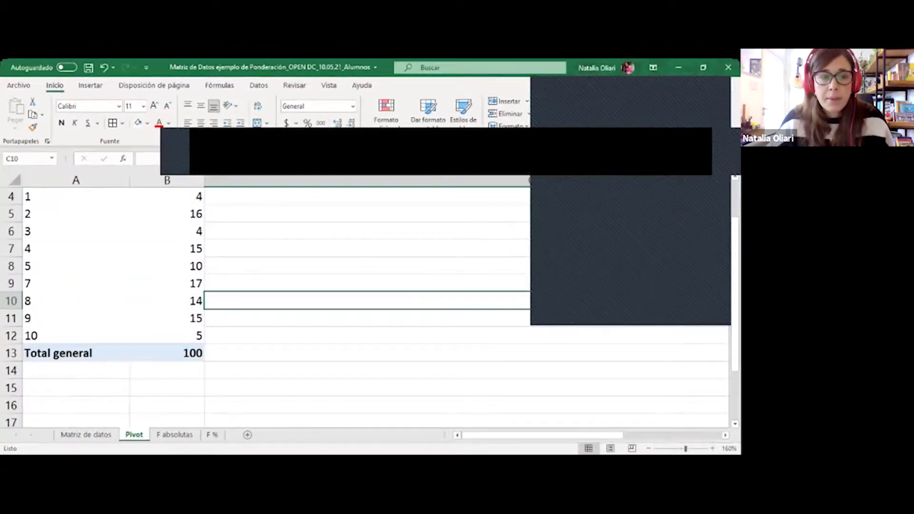
{"action": "scroll", "coordinate": [372, 304], "scroll_direction": "up", "scroll_amount": 1}
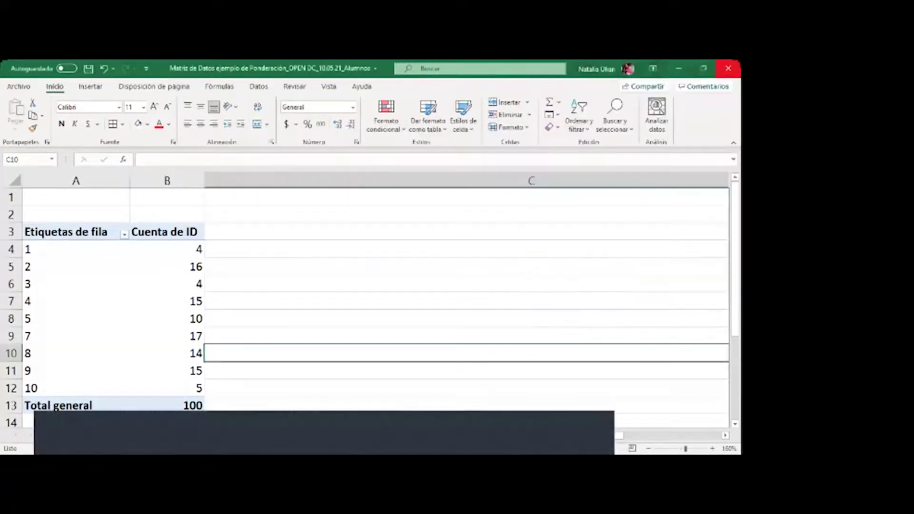
{"action": "scroll", "coordinate": [376, 300], "scroll_direction": "down", "scroll_amount": 1}
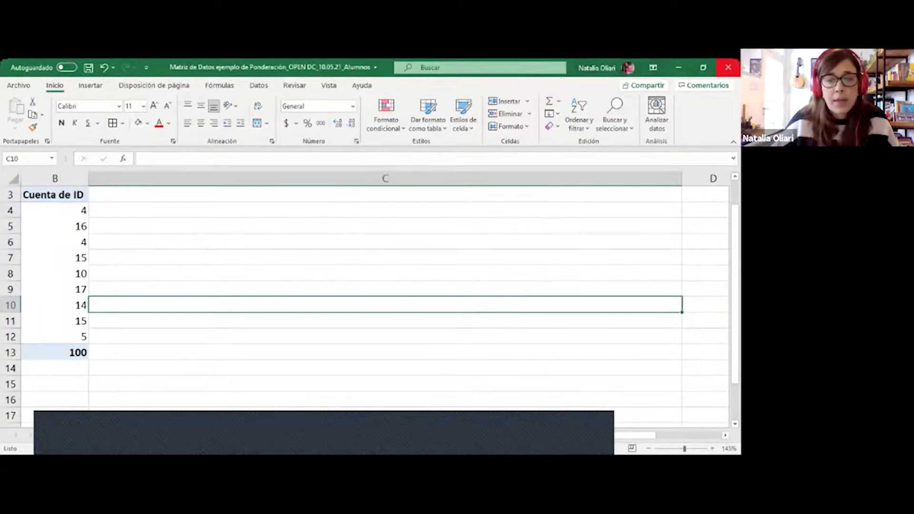
{"action": "key", "text": "Left"}
{"action": "key", "text": "Left"}
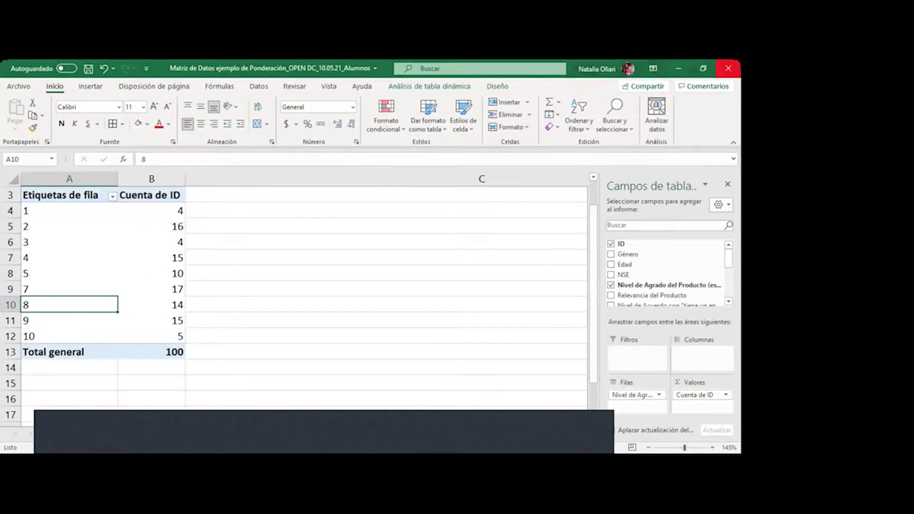
{"action": "left_click", "coordinate": [727, 184]}
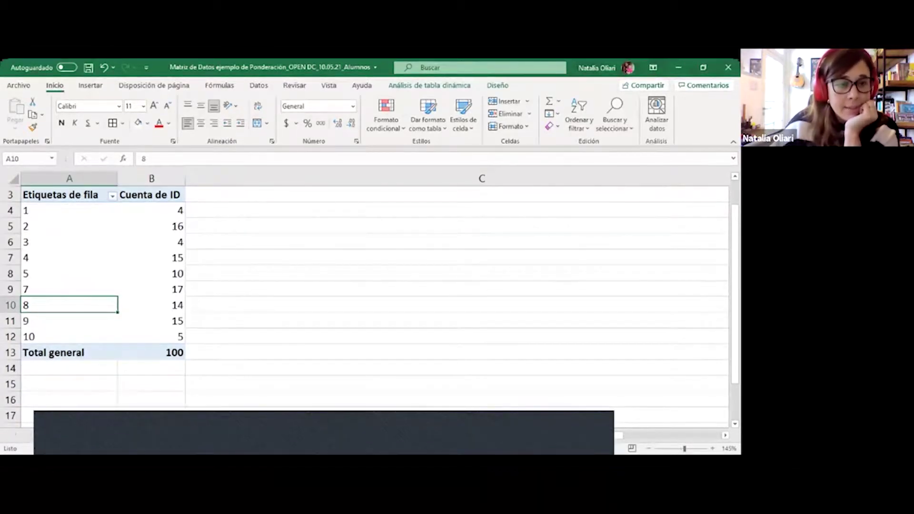
{"action": "left_click", "coordinate": [66, 195]}
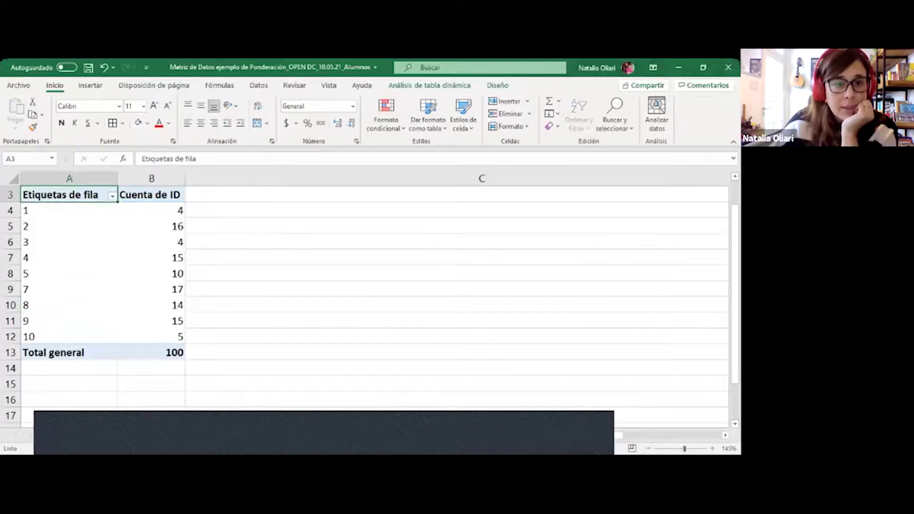
{"action": "scroll", "coordinate": [371, 295], "scroll_direction": "up", "scroll_amount": 1}
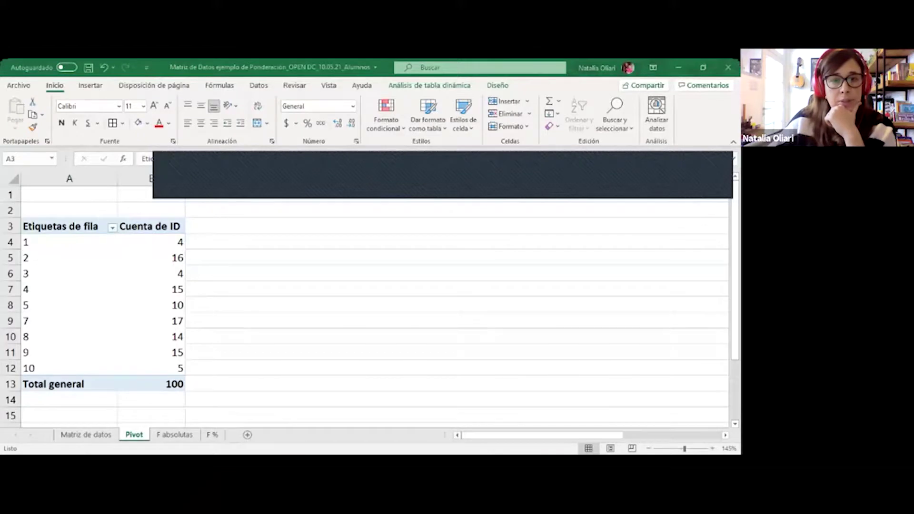
- Left-align the score labels in E2:E12 of the Nivel de Agrado del Producto table on the F absolutas sheet
{"action": "left_click", "coordinate": [175, 434]}
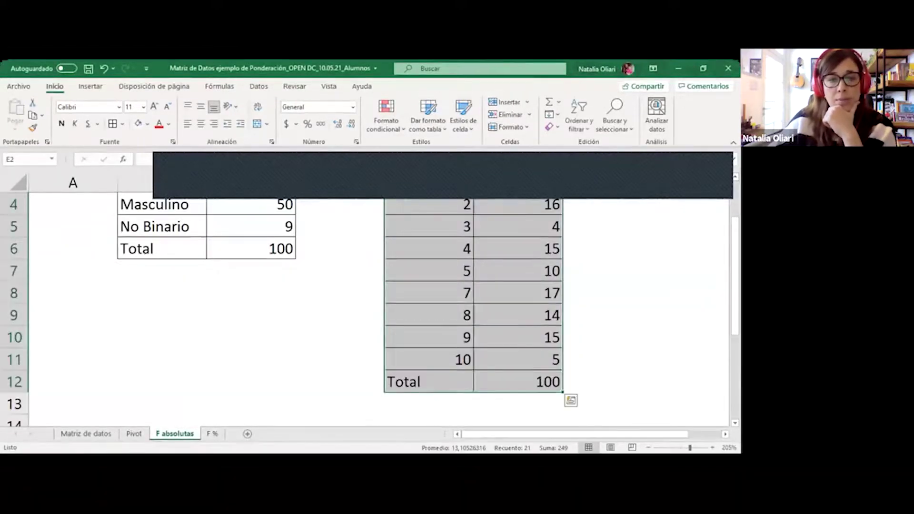
{"action": "scroll", "coordinate": [371, 309], "scroll_direction": "up", "scroll_amount": 1}
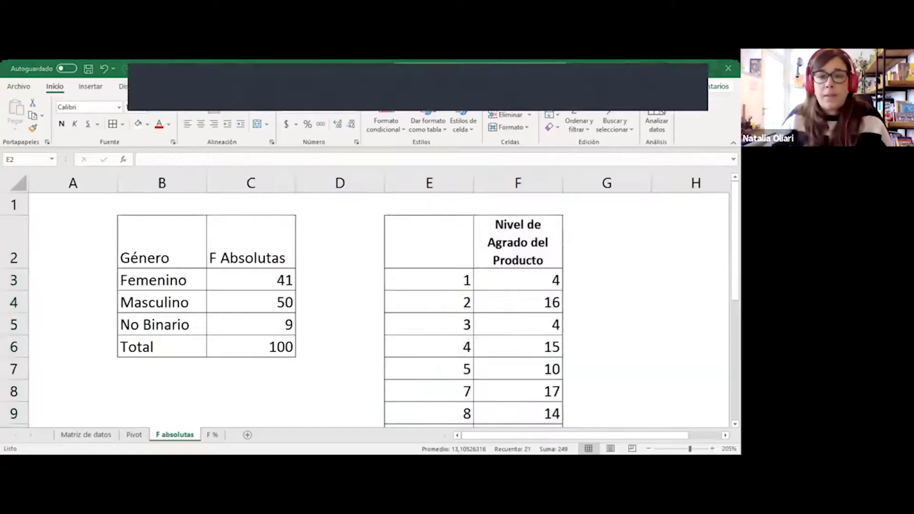
{"action": "scroll", "coordinate": [378, 304], "scroll_direction": "down", "scroll_amount": 2}
{"action": "left_click_drag", "start_coordinate": [367, 215], "coordinate": [443, 416]}
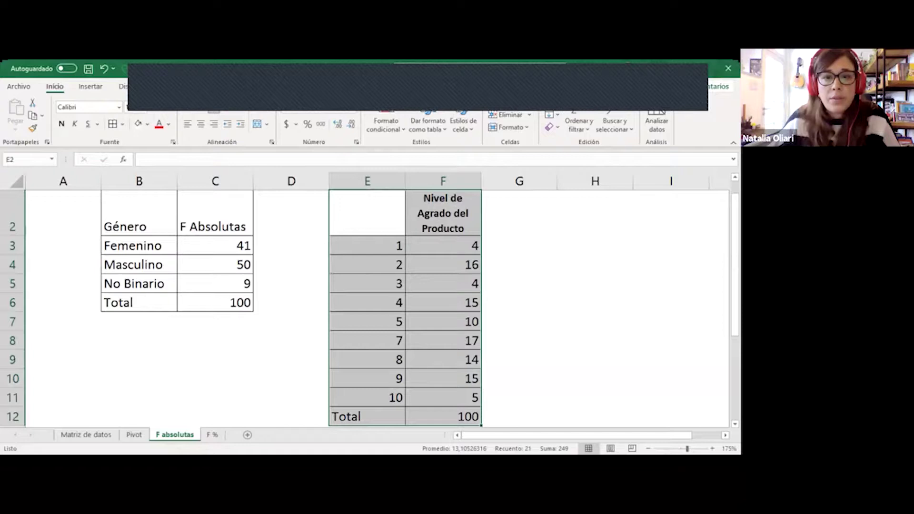
{"action": "left_click", "coordinate": [366, 245]}
{"action": "left_click_drag", "start_coordinate": [367, 216], "coordinate": [405, 425]}
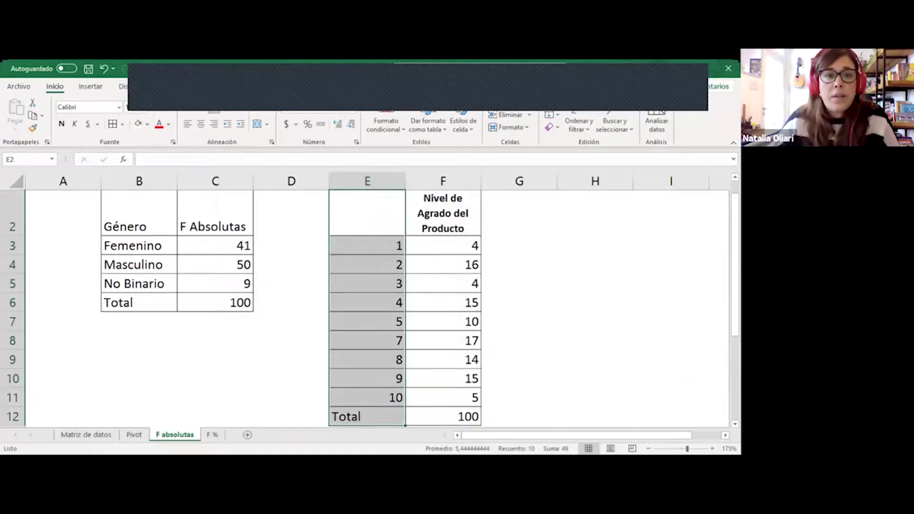
{"action": "left_click", "coordinate": [188, 124]}
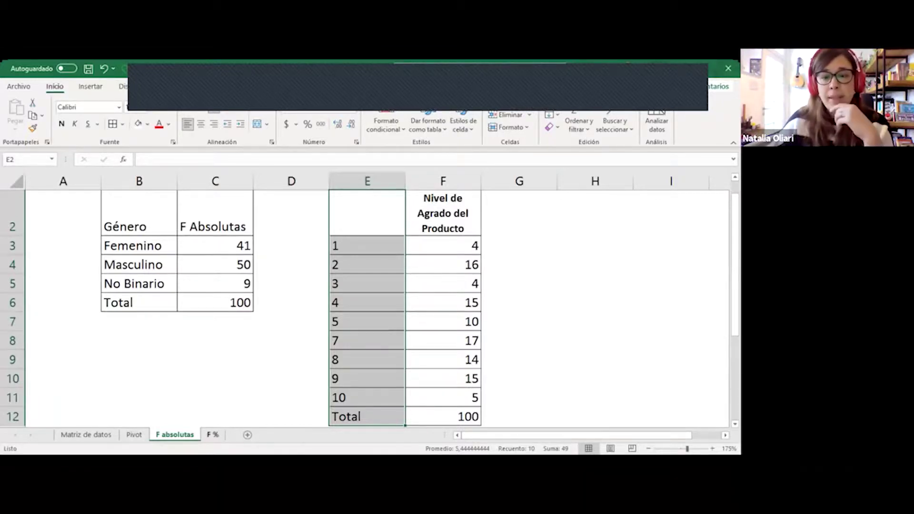
- Examine the absolute and percentage columns and the E19 formula of the Nivel de Agrado table on the F % sheet
{"action": "left_click", "coordinate": [212, 435]}
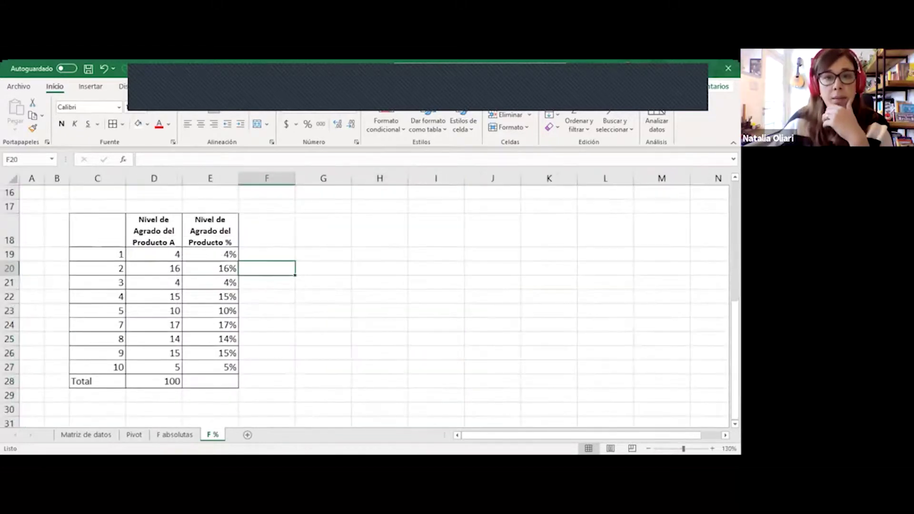
{"action": "left_click_drag", "start_coordinate": [98, 230], "coordinate": [154, 381]}
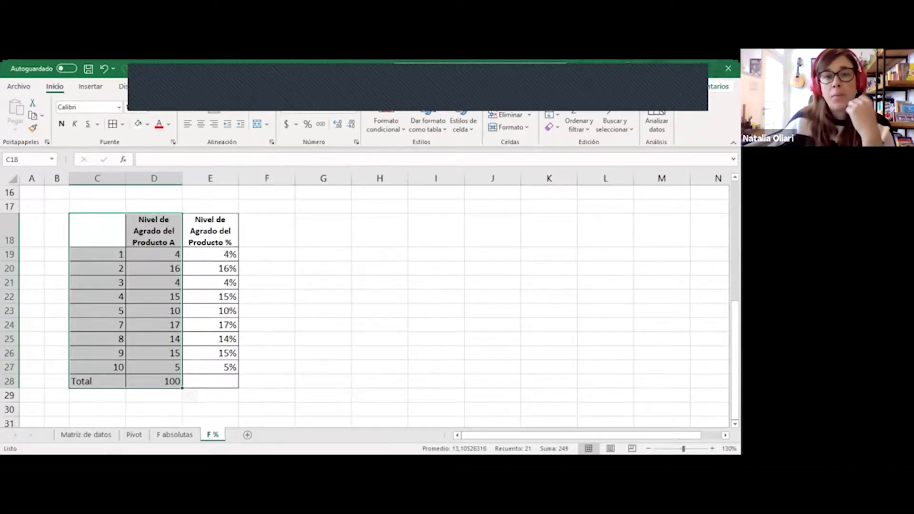
{"action": "left_click", "coordinate": [210, 231]}
{"action": "left_click", "coordinate": [153, 231]}
{"action": "left_click", "coordinate": [210, 231]}
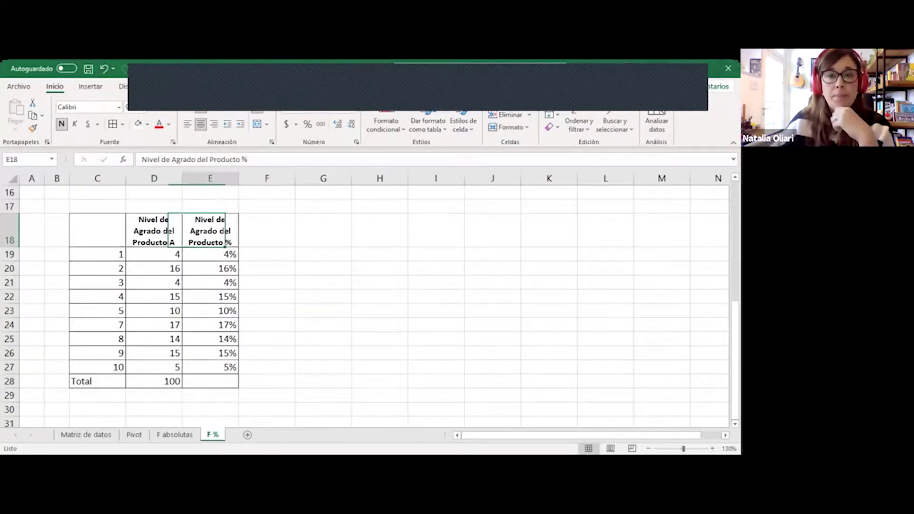
{"action": "key", "text": "Escape"}
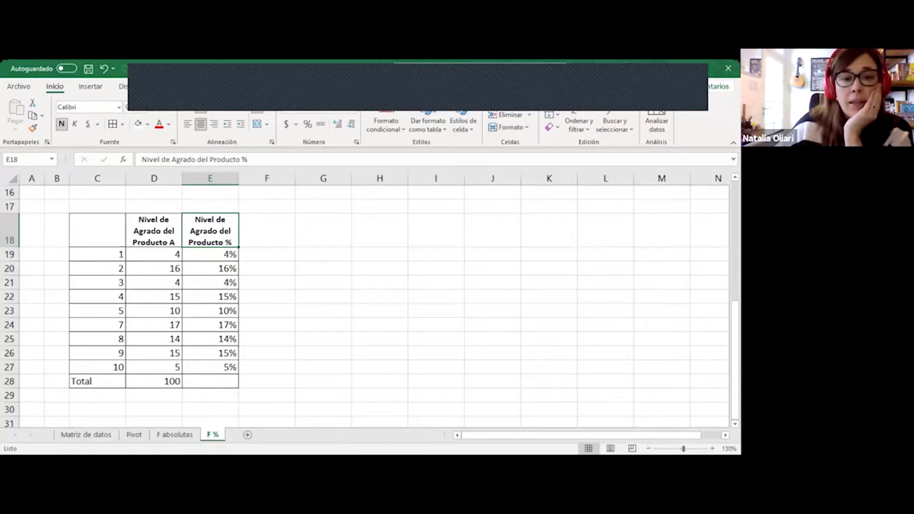
{"action": "left_click", "coordinate": [210, 254]}
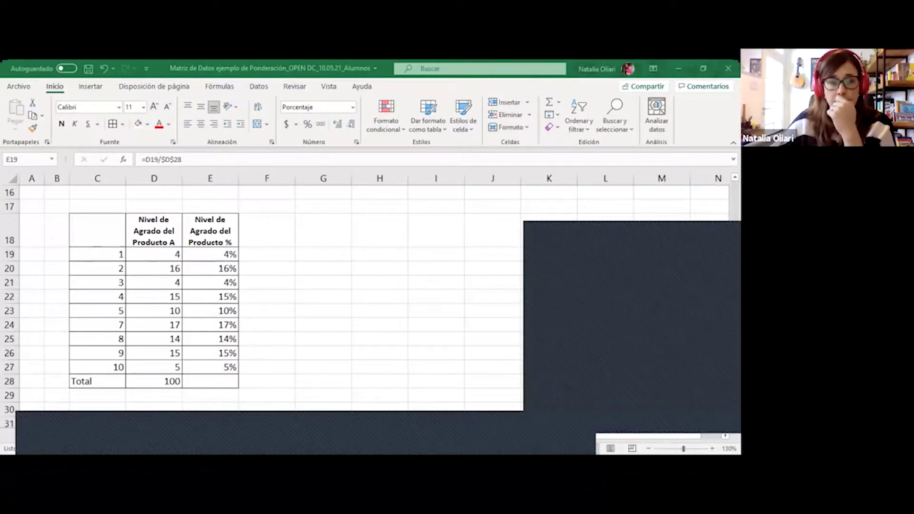
{"action": "left_click", "coordinate": [266, 353]}
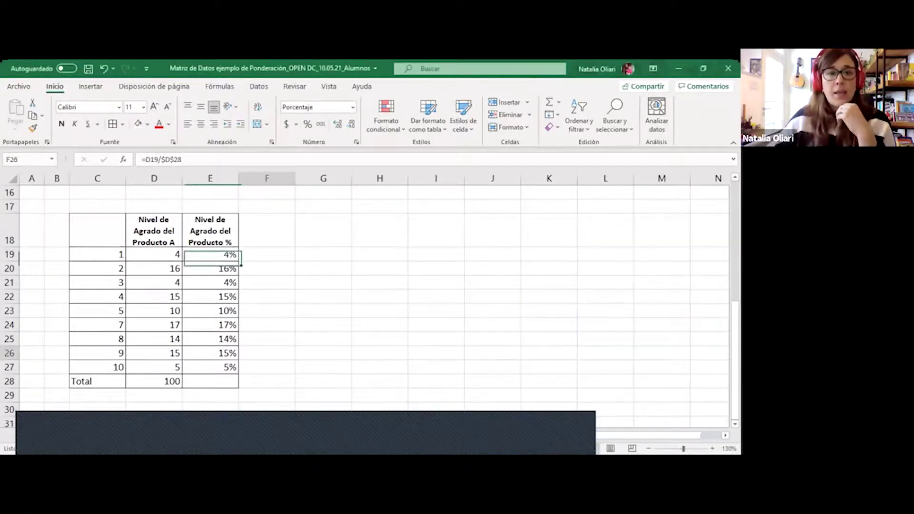
{"action": "left_click_drag", "start_coordinate": [97, 231], "coordinate": [219, 381]}
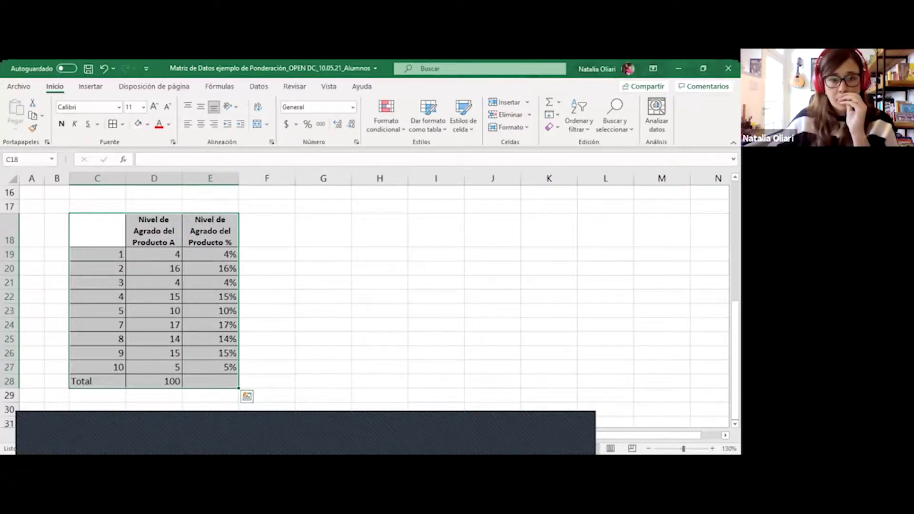
{"action": "key", "text": "alt+Tab"}
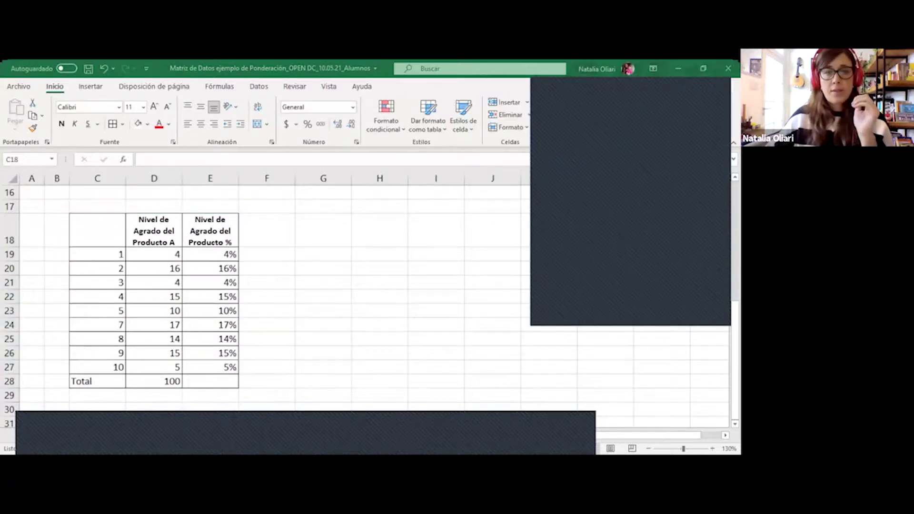
- Start a grouped-score list beside the percentage table with "1 a 2" in G19 and "3 a 8" in G20
{"action": "left_click", "coordinate": [323, 268]}
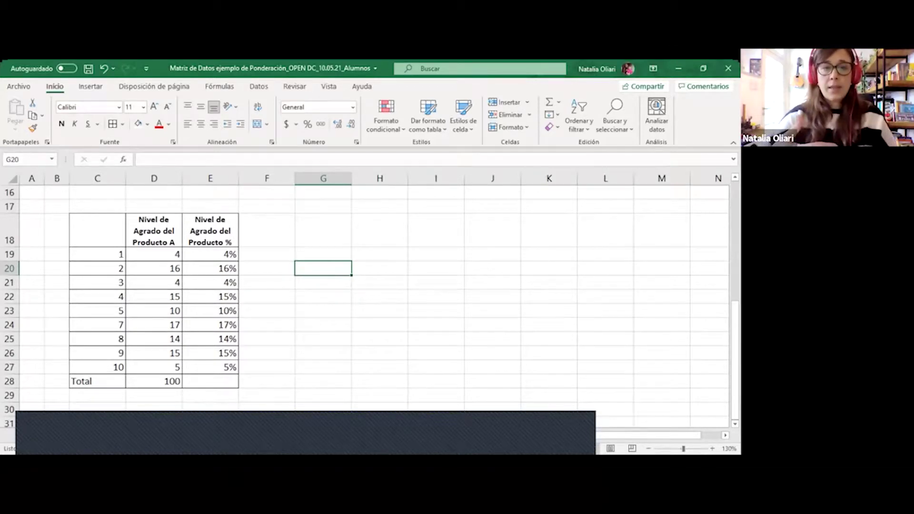
{"action": "left_click", "coordinate": [323, 255]}
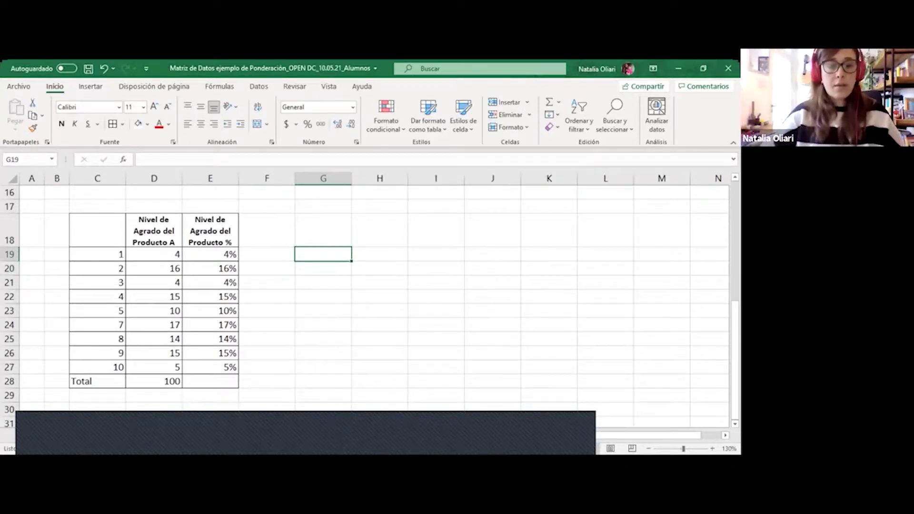
{"action": "type", "text": "1 a 3"}
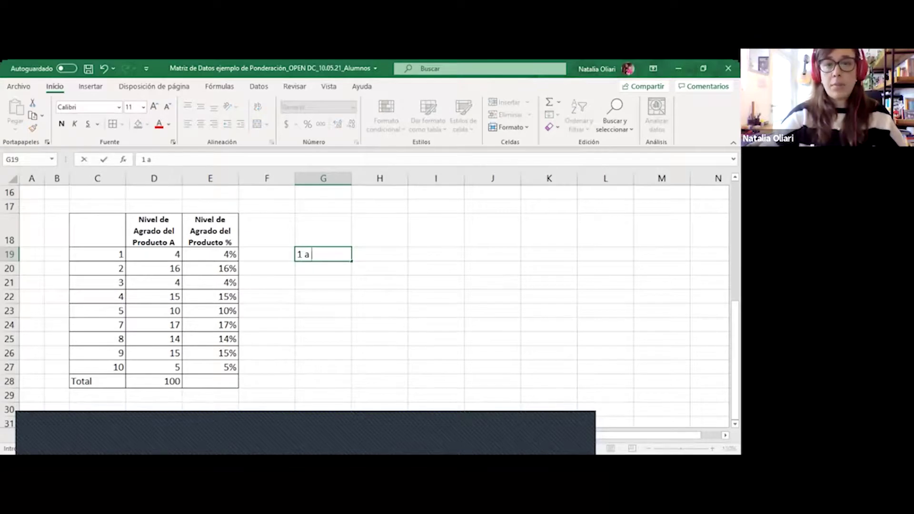
{"action": "key", "text": "BackSpace"}
{"action": "type", "text": "2"}
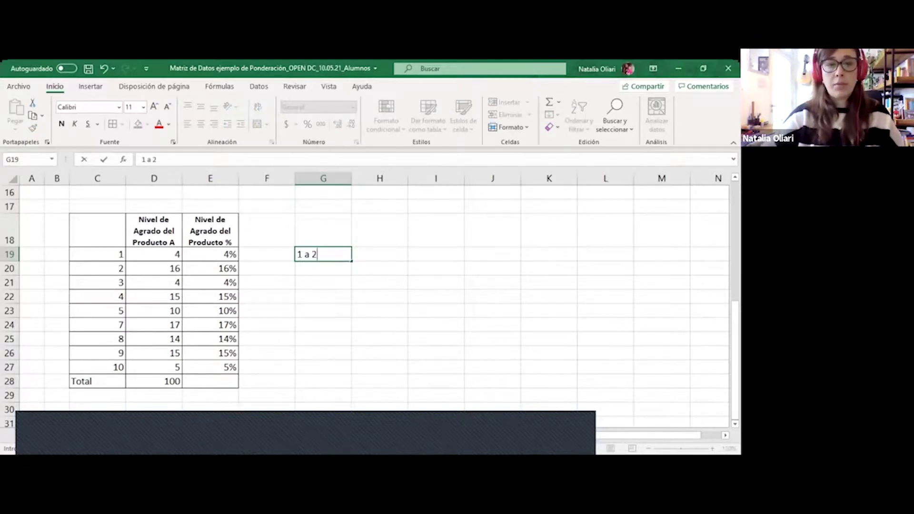
{"action": "key", "text": "Return"}
{"action": "type", "text": "3 a "}
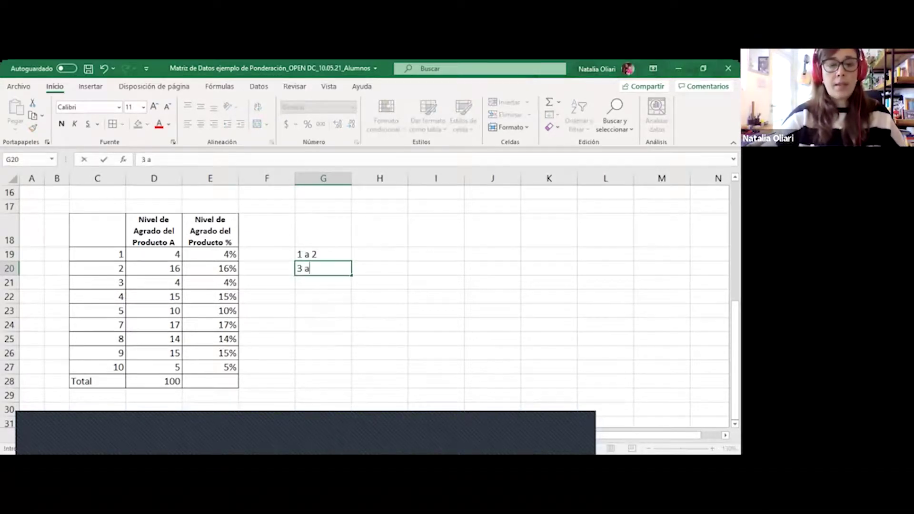
{"action": "type", "text": "7"}
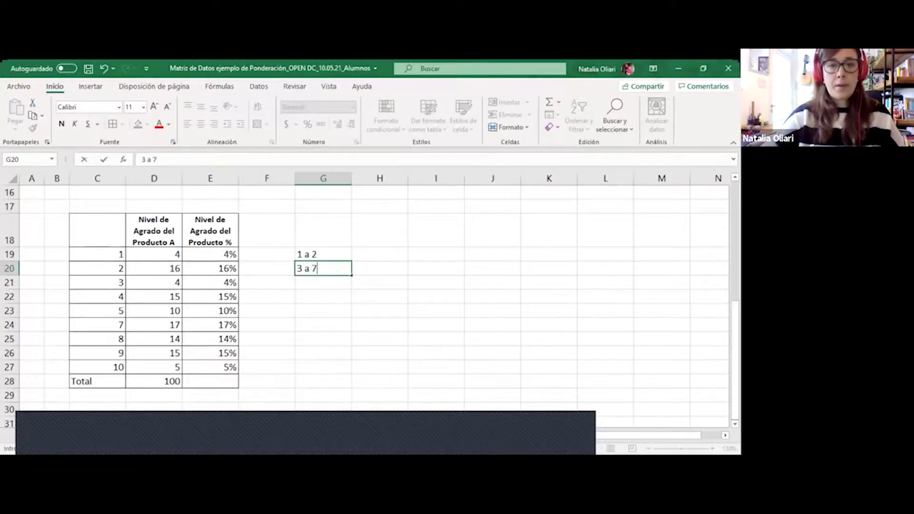
{"action": "key", "text": "BackSpace"}
{"action": "type", "text": "8"}
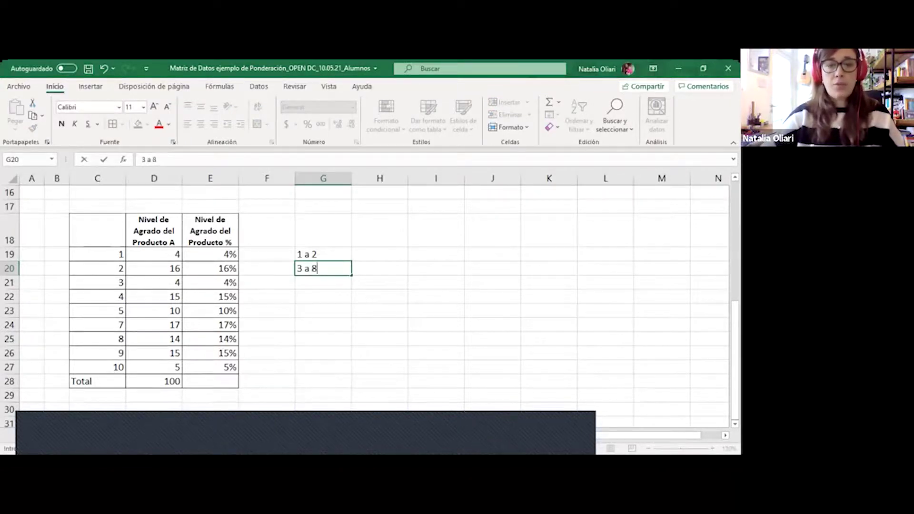
{"action": "key", "text": "Return"}
- Enter the label "9 10" in G21 and move it down to G22, leaving a free row above
{"action": "type", "text": "9 10"}
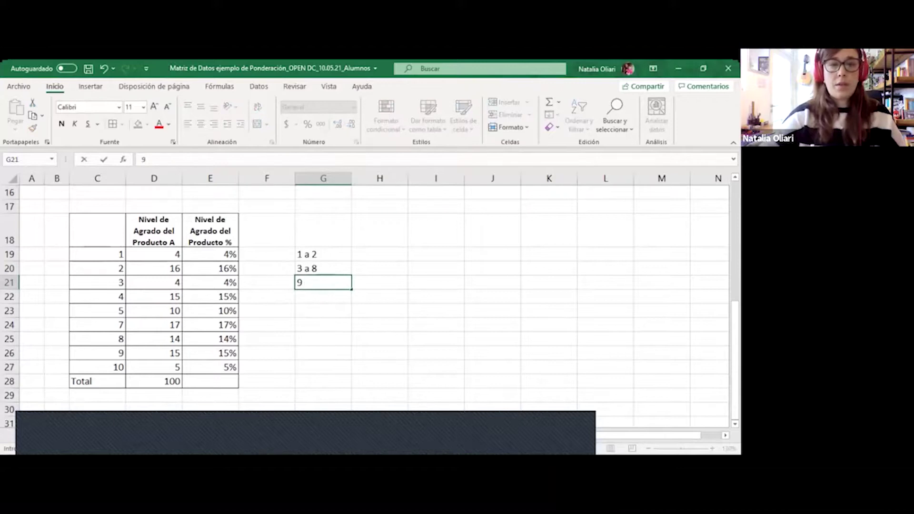
{"action": "key", "text": "Return"}
{"action": "left_click", "coordinate": [323, 284]}
{"action": "left_click_drag", "start_coordinate": [327, 290], "coordinate": [327, 297]}
- Change the range label in G20 to "3 a 6" and enter "7 a 8" in G21
{"action": "left_click", "coordinate": [323, 269]}
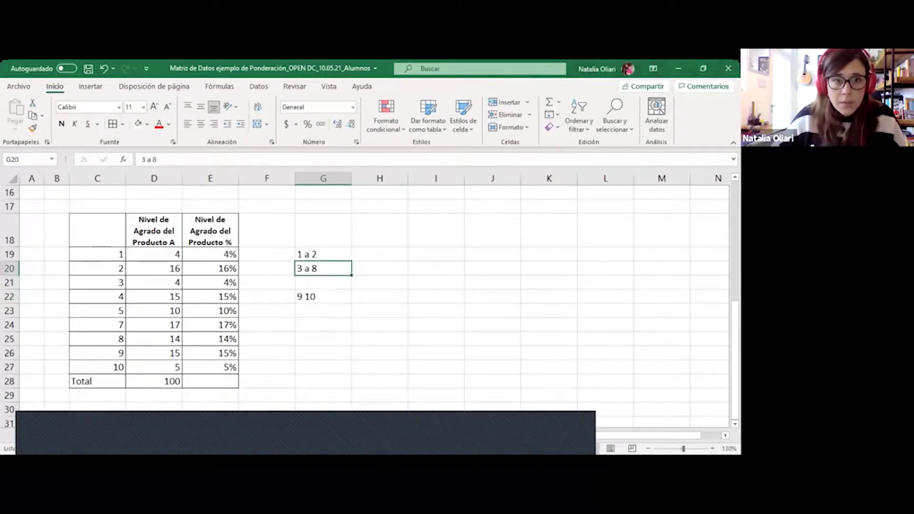
{"action": "left_click", "coordinate": [164, 159]}
{"action": "key", "text": "BackSpace"}
{"action": "type", "text": "5"}
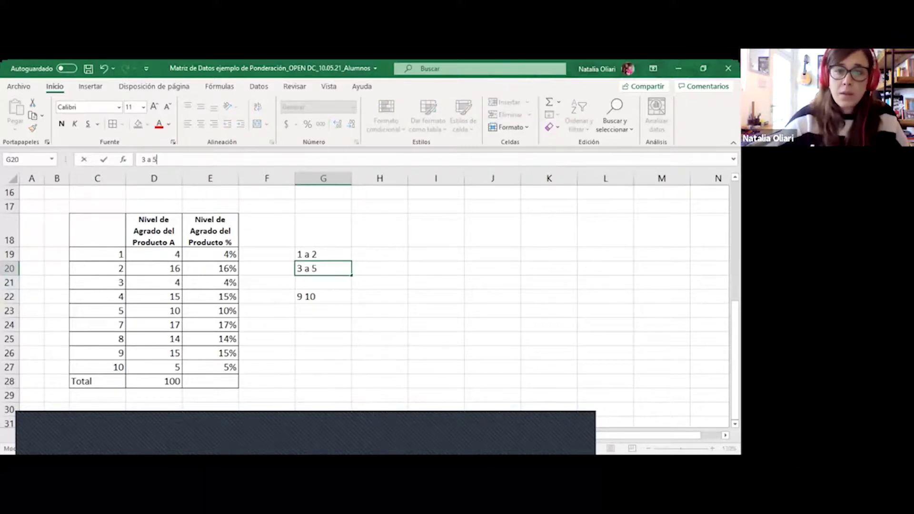
{"action": "key", "text": "BackSpace"}
{"action": "type", "text": "6"}
{"action": "key", "text": "Return"}
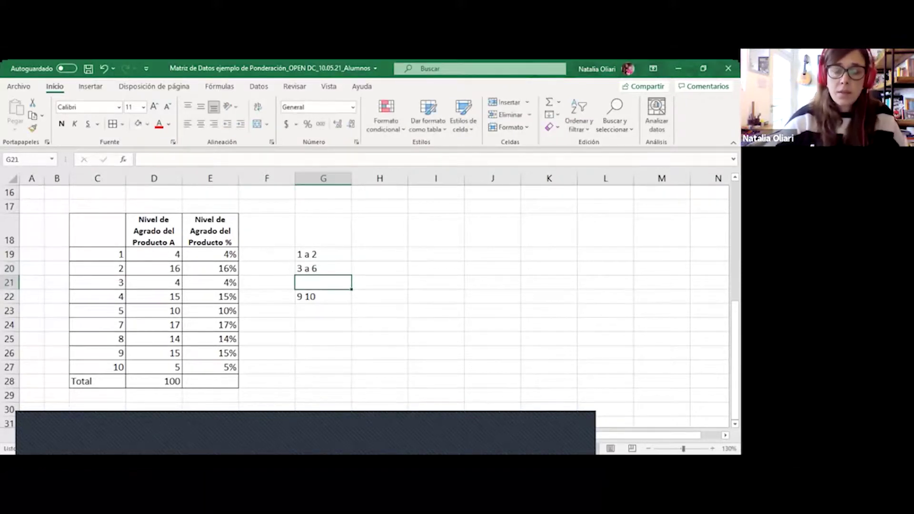
{"action": "type", "text": "7 a 8"}
{"action": "key", "text": "Return"}
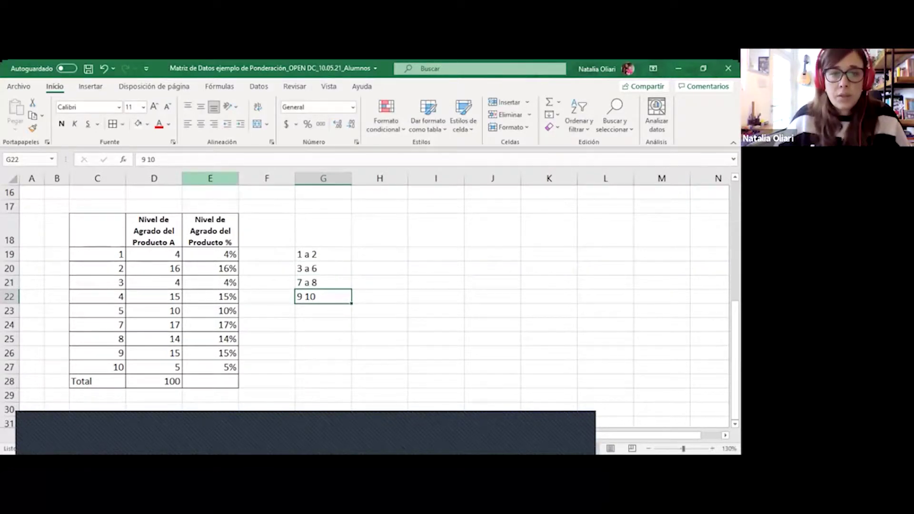
- Apply borders to all cells of the grouped-score table in G19:H22
{"action": "left_click", "coordinate": [323, 255]}
{"action": "left_click_drag", "start_coordinate": [323, 254], "coordinate": [379, 297]}
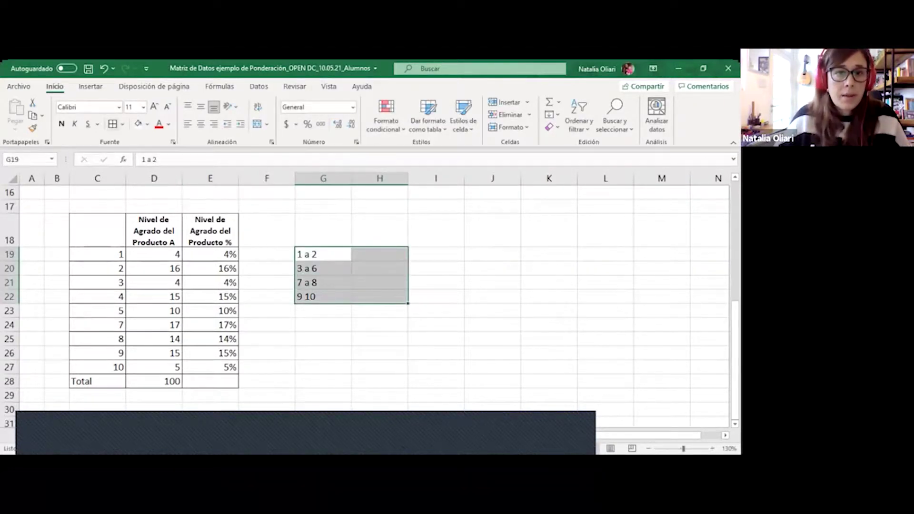
{"action": "left_click", "coordinate": [323, 254]}
- Compare the blank value cells of the grouped-score table with the source rows for scores 1 and 2
{"action": "left_click", "coordinate": [379, 255]}
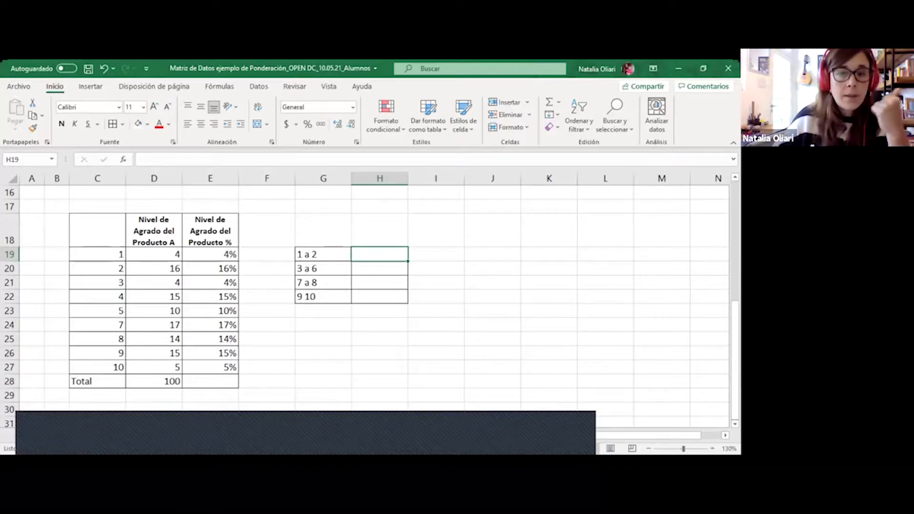
{"action": "left_click", "coordinate": [380, 269]}
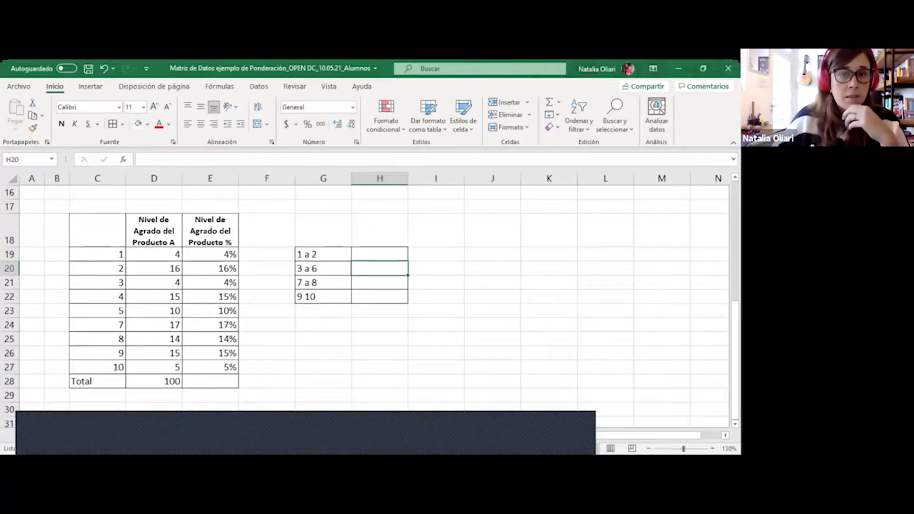
{"action": "left_click", "coordinate": [380, 283]}
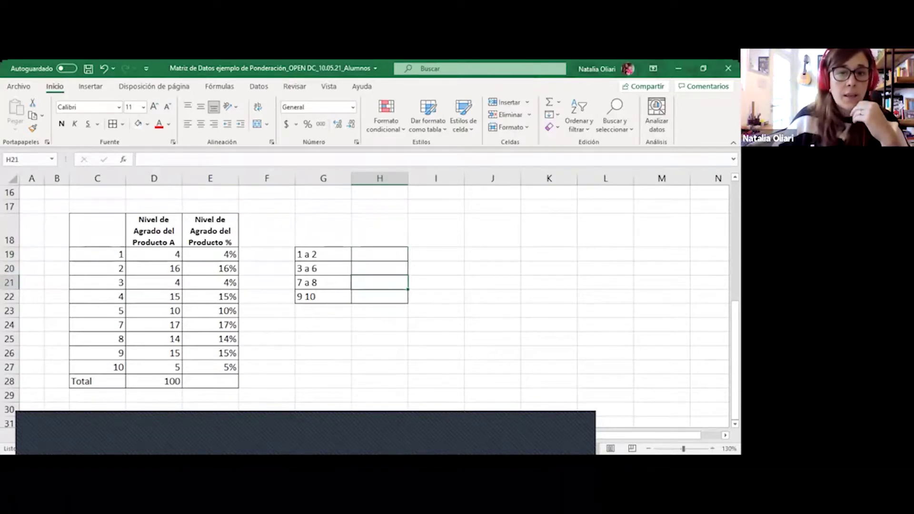
{"action": "left_click", "coordinate": [380, 296]}
{"action": "left_click_drag", "start_coordinate": [323, 283], "coordinate": [379, 283]}
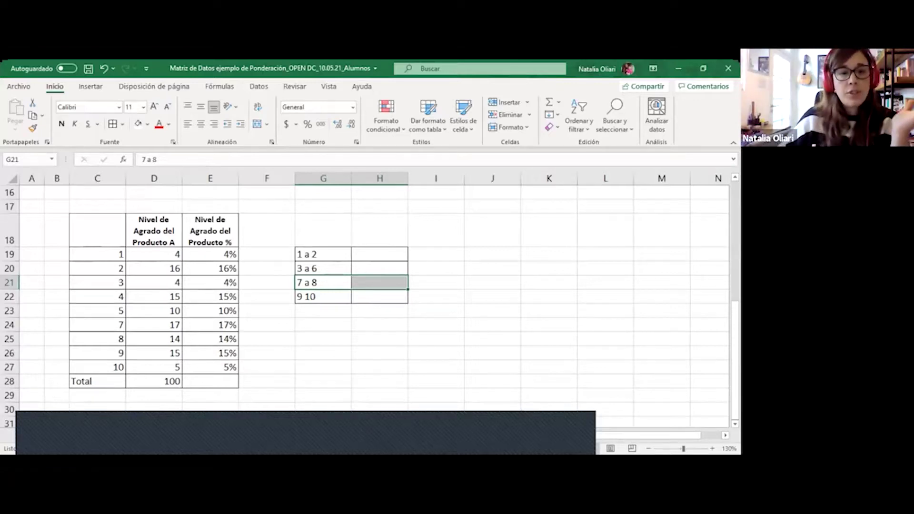
{"action": "left_click_drag", "start_coordinate": [210, 255], "coordinate": [211, 268]}
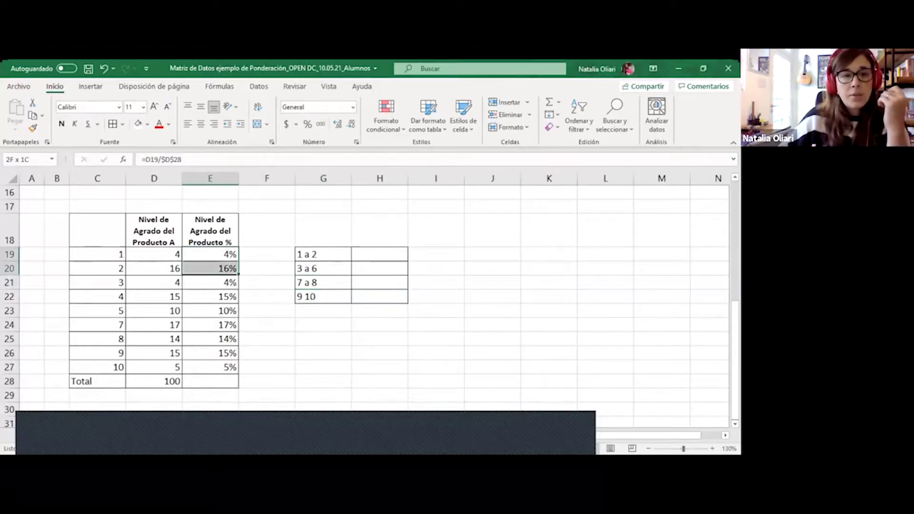
{"action": "left_click_drag", "start_coordinate": [95, 254], "coordinate": [224, 269]}
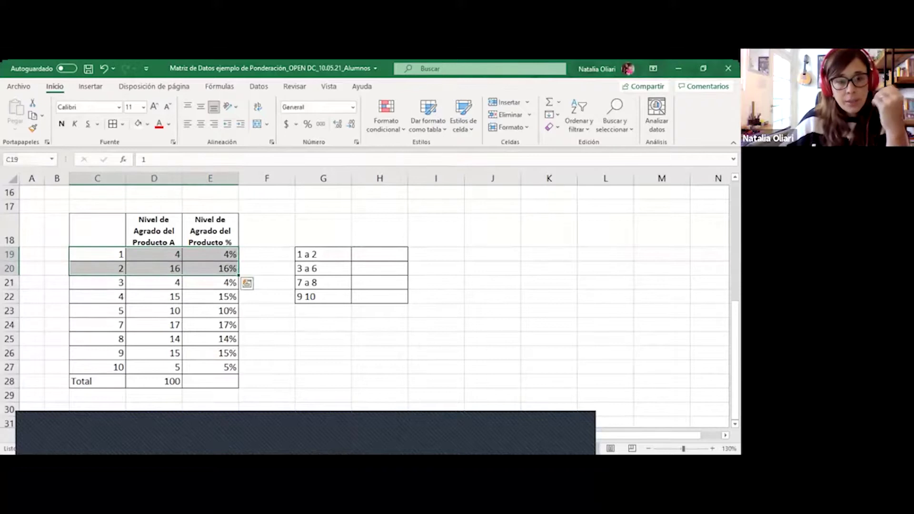
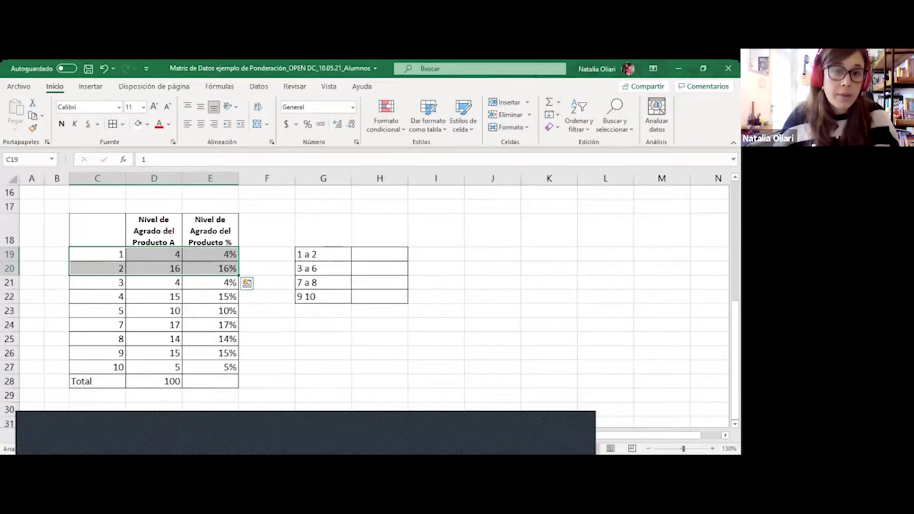
- Examine the percentage values of scores 1 to 7 in the source table for grouping into ranges
{"action": "left_click", "coordinate": [209, 255]}
{"action": "left_click_drag", "start_coordinate": [210, 255], "coordinate": [210, 269]}
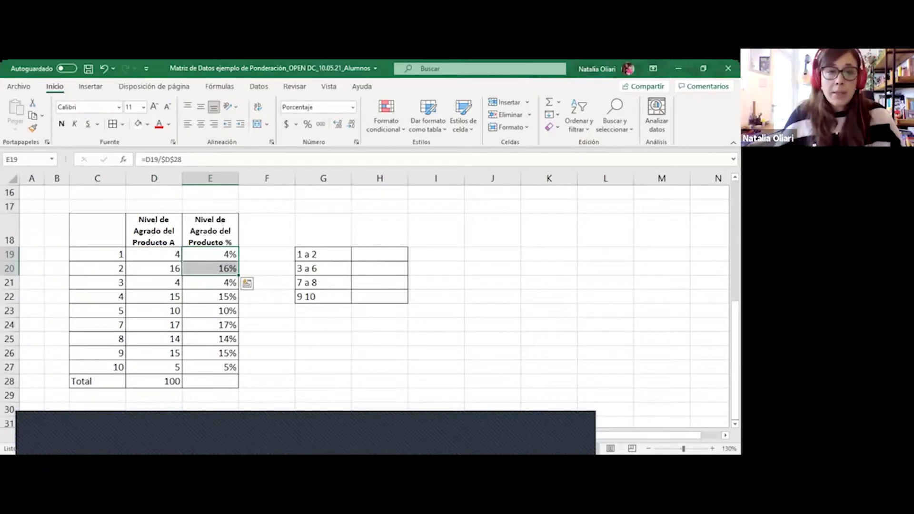
{"action": "left_click_drag", "start_coordinate": [210, 282], "coordinate": [95, 283]}
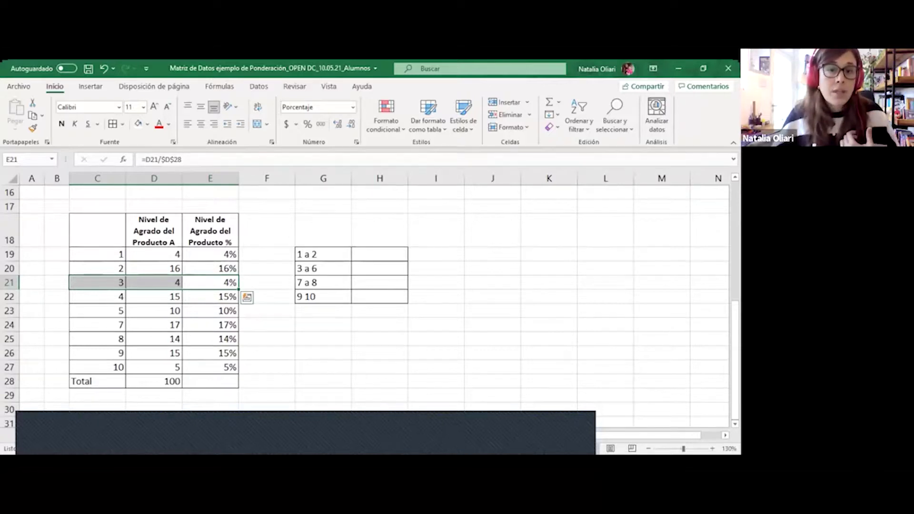
{"action": "left_click_drag", "start_coordinate": [211, 296], "coordinate": [210, 325]}
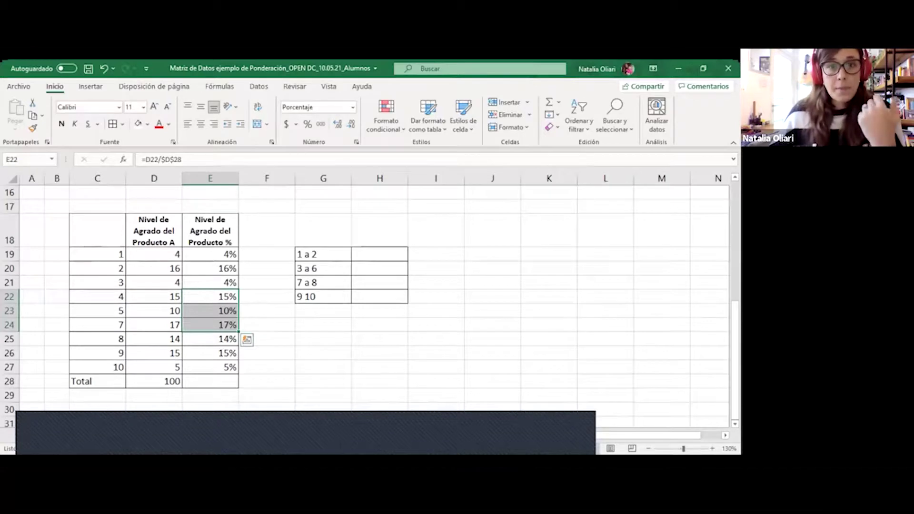
- In H19, total the percentages for the 1 a 2 range with SUMA over E19:E20
{"action": "left_click", "coordinate": [379, 234]}
{"action": "left_click", "coordinate": [379, 254]}
{"action": "type", "text": "="}
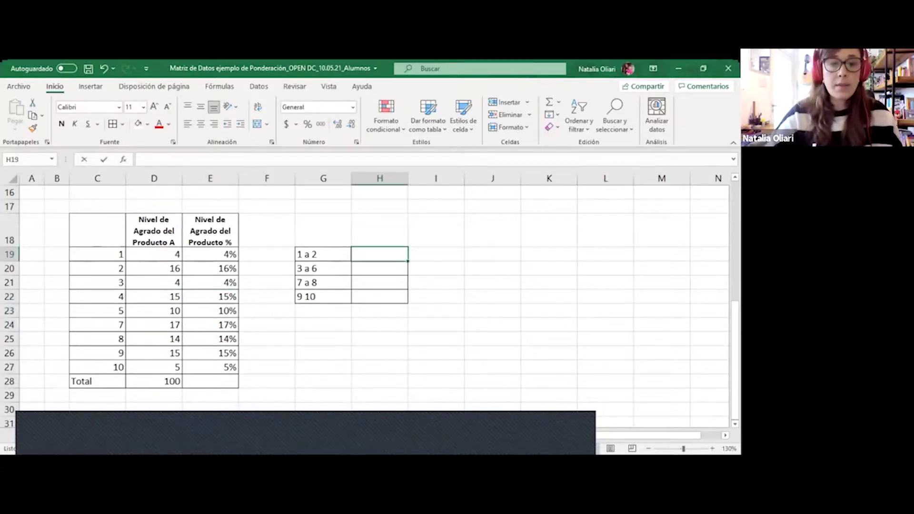
{"action": "type", "text": "=sum("}
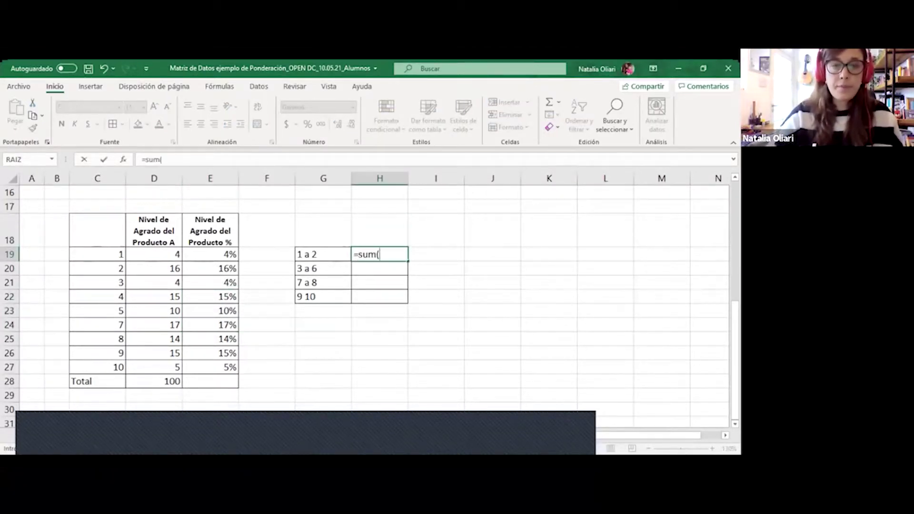
{"action": "key", "text": "BackSpace"}
{"action": "type", "text": "a("}
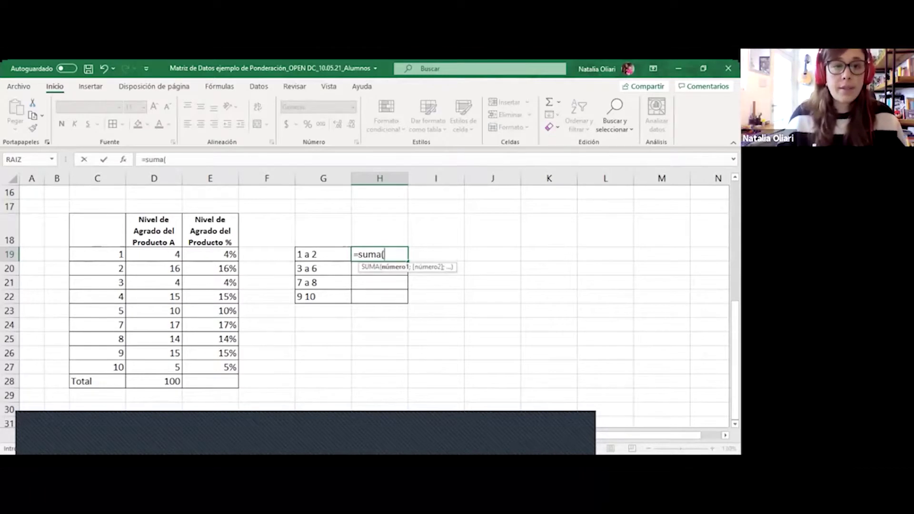
{"action": "left_click", "coordinate": [184, 259]}
{"action": "left_click_drag", "start_coordinate": [183, 256], "coordinate": [182, 269]}
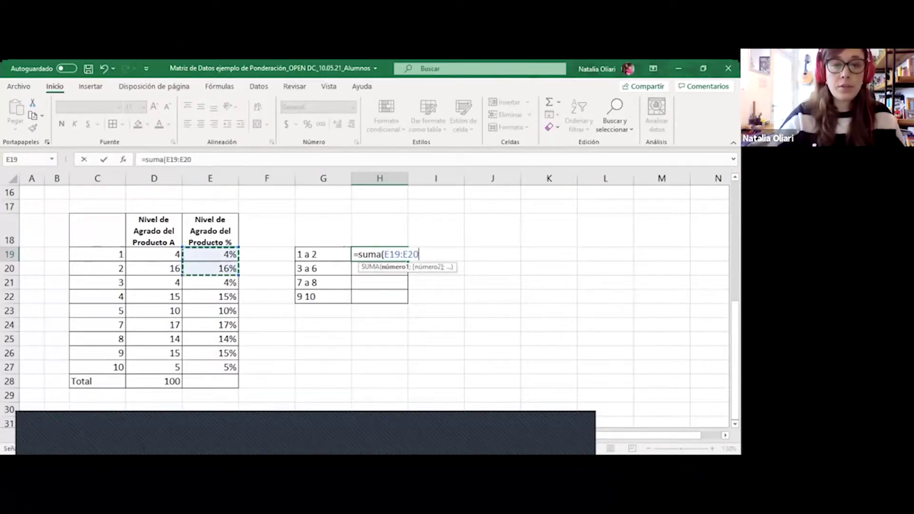
{"action": "key", "text": "Return"}
- In H20, total the percentages for the 3 a 6 range with =SUMA(E21:E23)
{"action": "type", "text": "="}
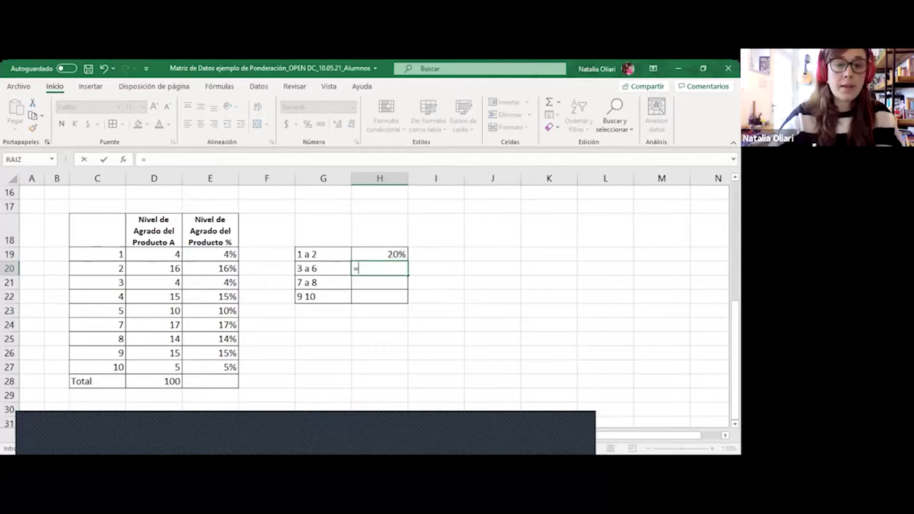
{"action": "type", "text": "suma("}
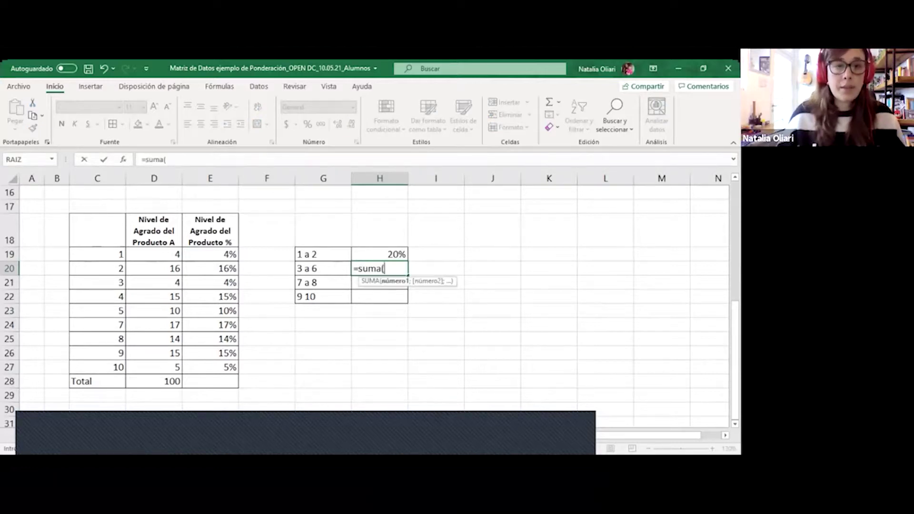
{"action": "left_click", "coordinate": [210, 283]}
{"action": "left_click_drag", "start_coordinate": [210, 283], "coordinate": [209, 311]}
{"action": "type", "text": ")"}
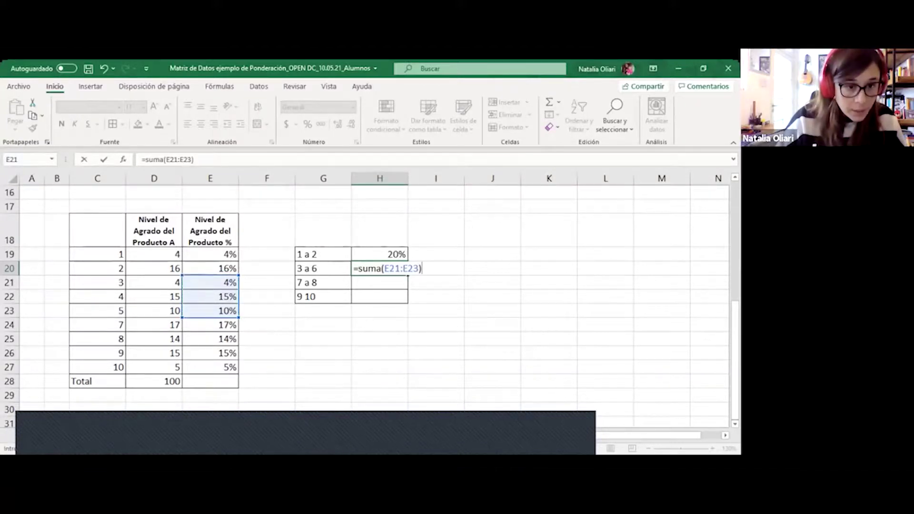
{"action": "key", "text": "Return"}
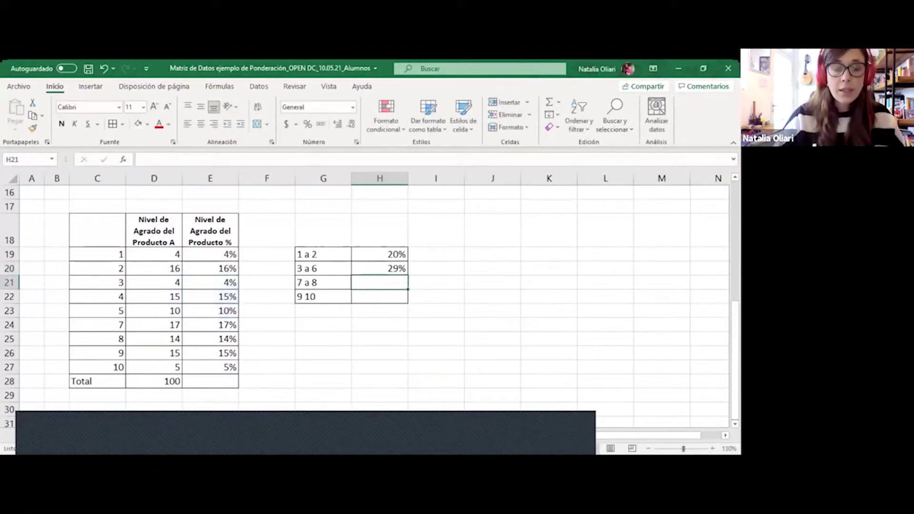
- In H21, total the percentages for the 7 a 8 range with =SUMA(E24:E25)
{"action": "type", "text": "=("}
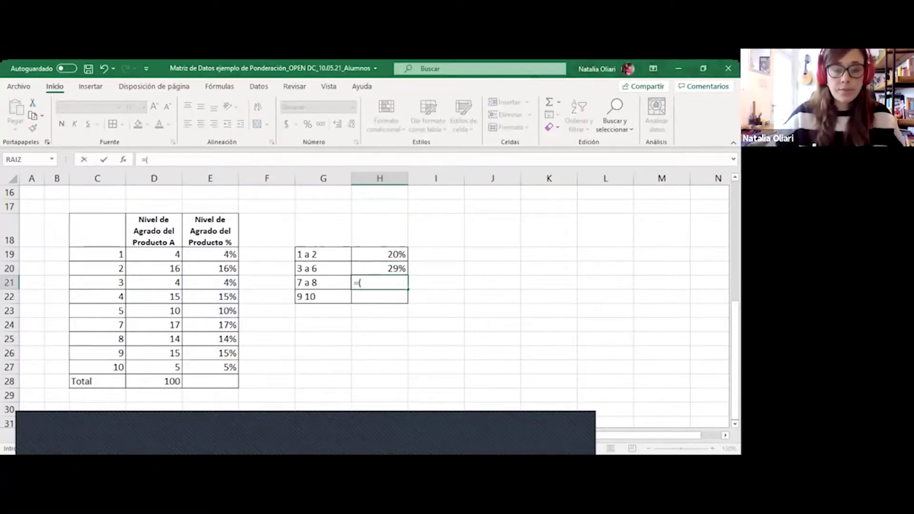
{"action": "key", "text": "BackSpace"}
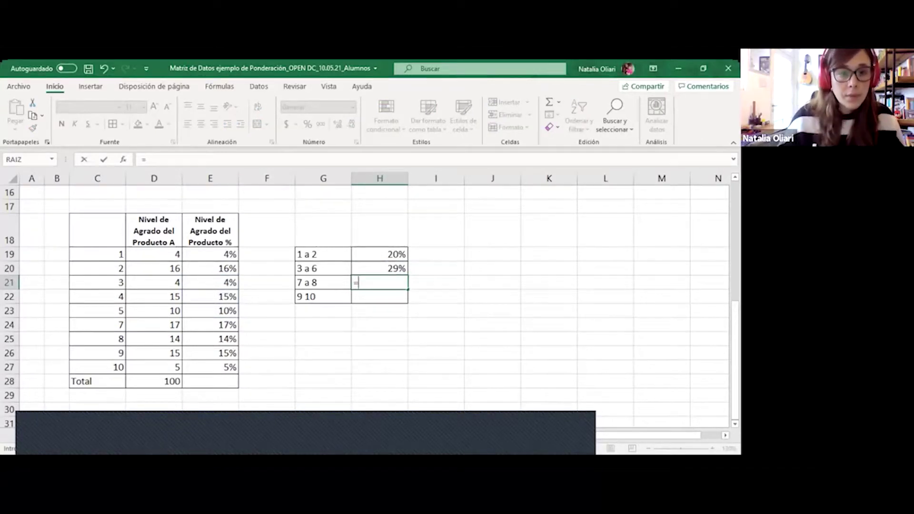
{"action": "type", "text": "suma("}
{"action": "left_click", "coordinate": [210, 325]}
{"action": "left_click_drag", "start_coordinate": [210, 325], "coordinate": [210, 340]}
{"action": "type", "text": "))"}
{"action": "key", "text": "Return"}
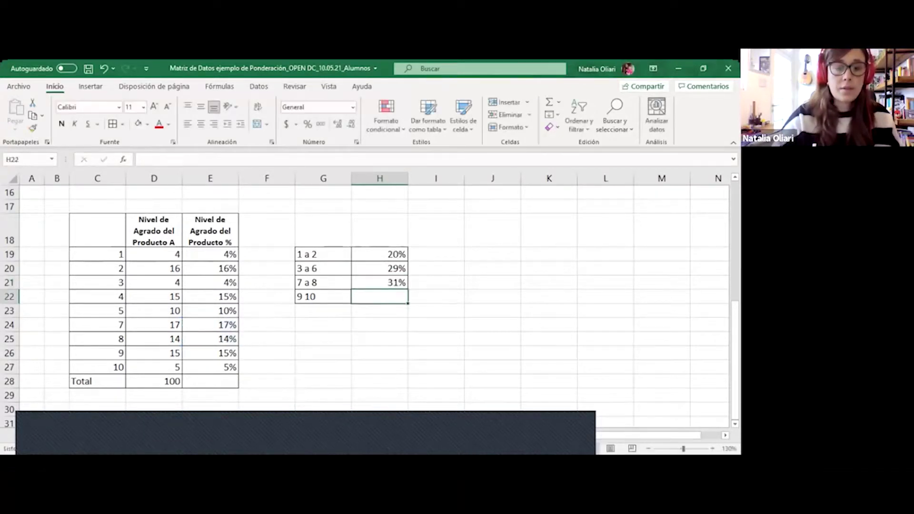
- In H22, total the percentages for the 9 10 range with =SUMA(E26:E27)
{"action": "type", "text": "=suma("}
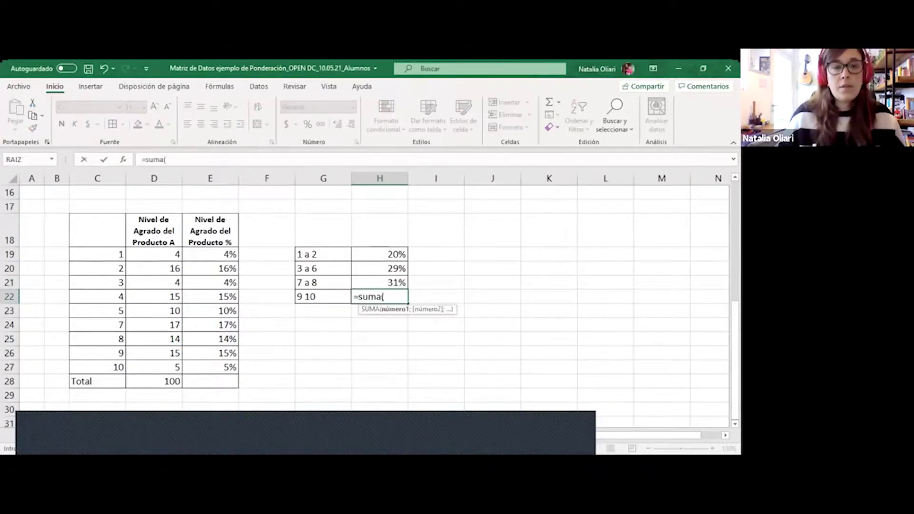
{"action": "left_click", "coordinate": [211, 353]}
{"action": "left_click_drag", "start_coordinate": [211, 353], "coordinate": [211, 368]}
{"action": "type", "text": ")"}
{"action": "key", "text": "Return"}
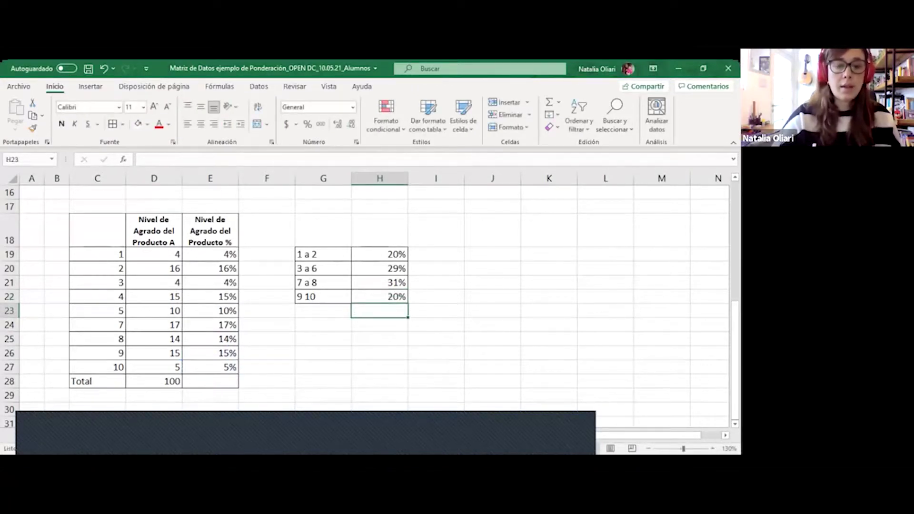
- Add an overall total of the grouped percentages in H23 with SUMA over H19:H22
{"action": "type", "text": "=suma("}
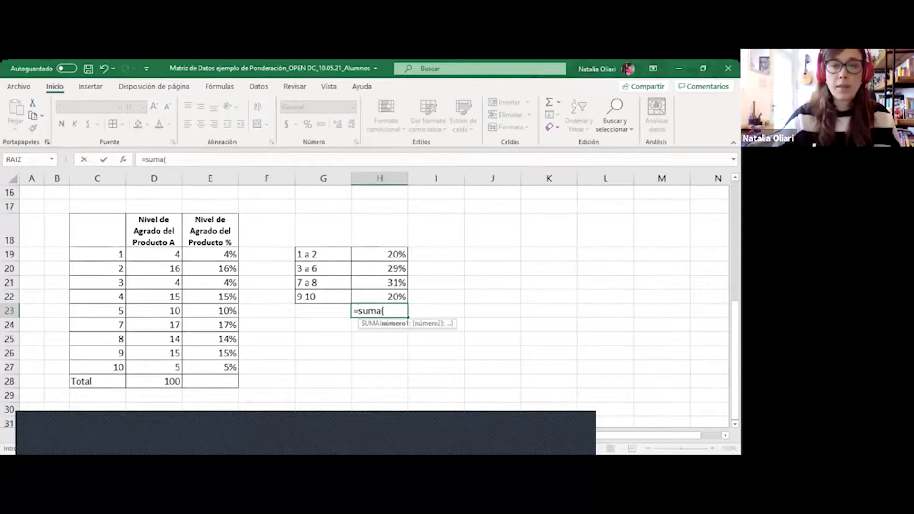
{"action": "key", "text": "Up"}
{"action": "key", "text": "shift+Up"}
{"action": "key", "text": "shift+Up"}
{"action": "key", "text": "shift+Up"}
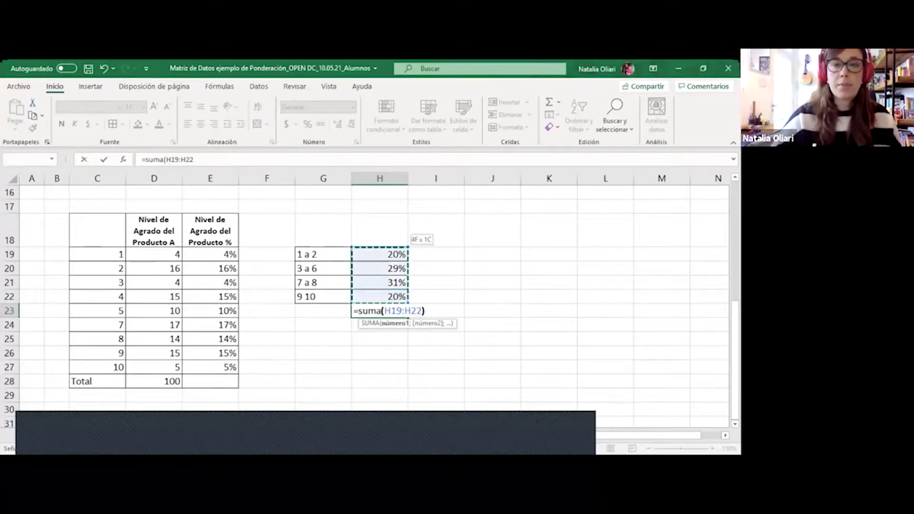
{"action": "key", "text": "Return"}
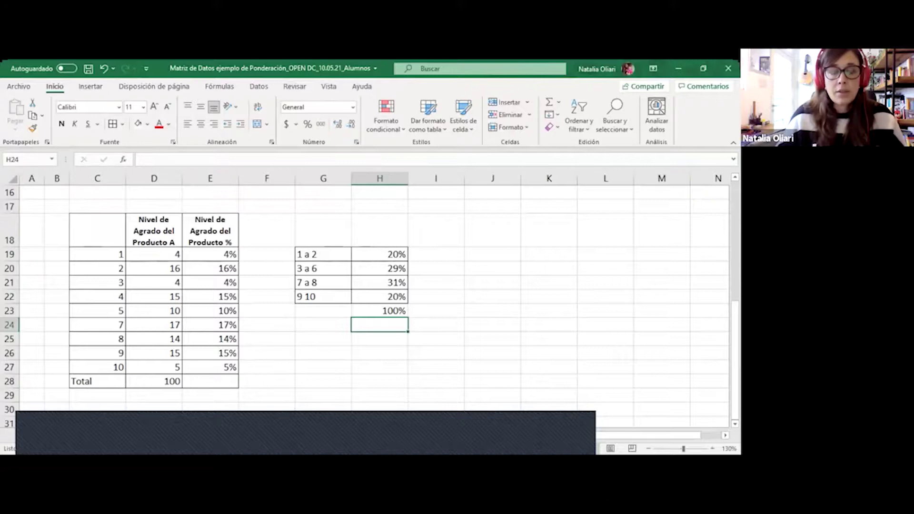
- Copy the header "Nivel de Agrado del Producto %" from E18 to H18 above the grouped percentages
{"action": "left_click_drag", "start_coordinate": [166, 231], "coordinate": [204, 232]}
{"action": "left_click", "coordinate": [210, 231]}
{"action": "key", "text": "ctrl+c"}
{"action": "left_click", "coordinate": [379, 231]}
{"action": "key", "text": "ctrl+v"}
- Preview the Columnas agrupadas and Columnas apiladas chart types for the grouped table G18:H22, and close the chart dialog without inserting one
{"action": "left_click_drag", "start_coordinate": [324, 230], "coordinate": [379, 297]}
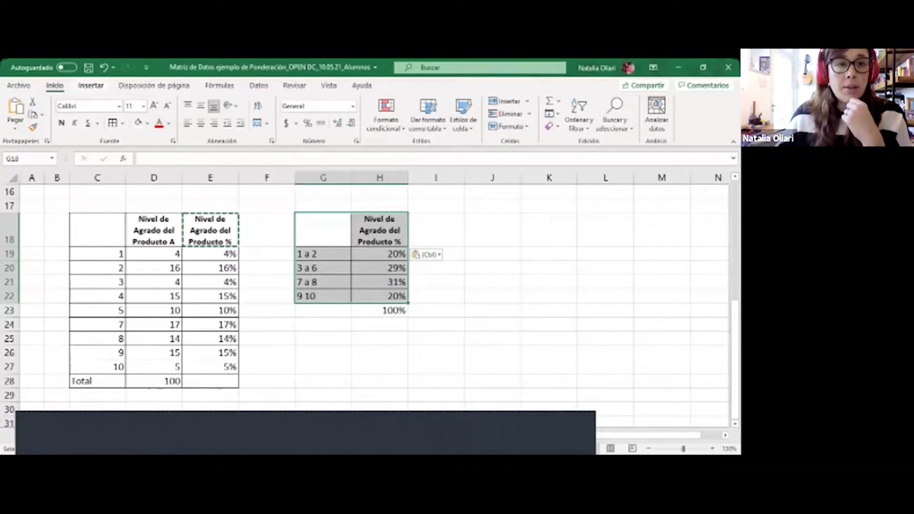
{"action": "left_click", "coordinate": [90, 85]}
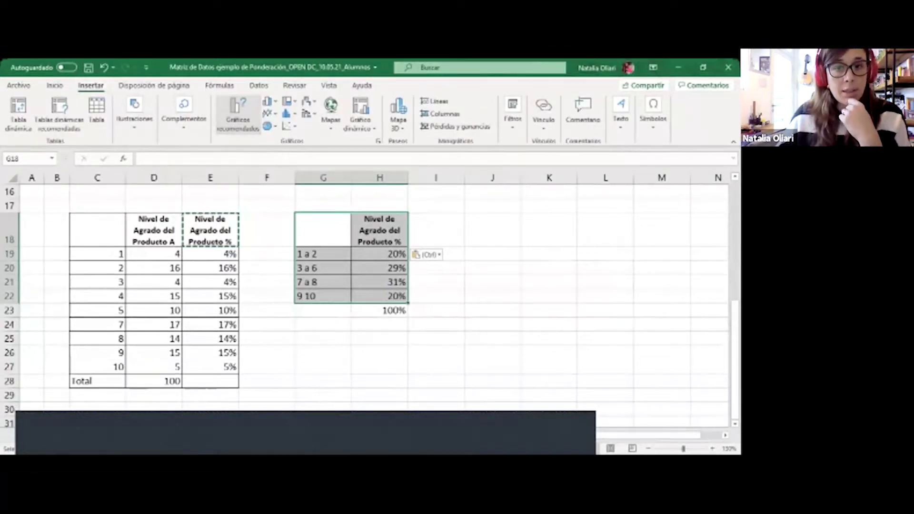
{"action": "left_click", "coordinate": [237, 114]}
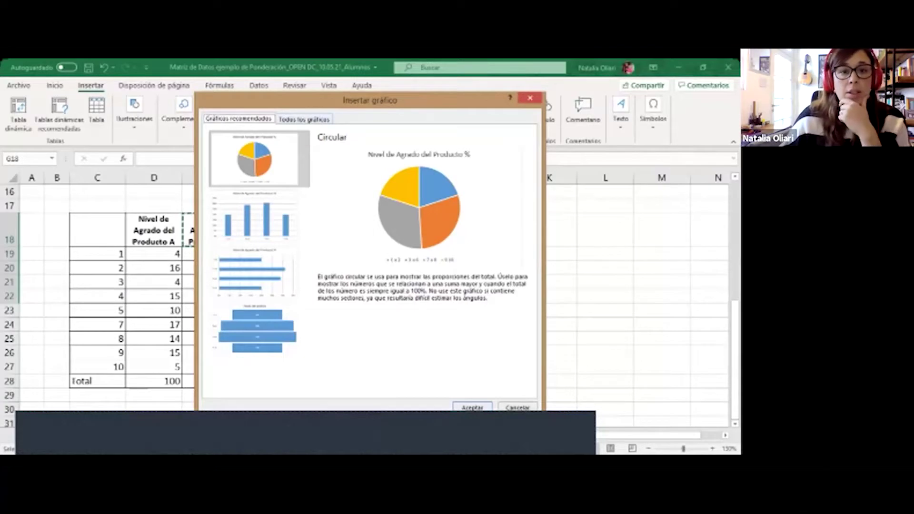
{"action": "left_click", "coordinate": [303, 119]}
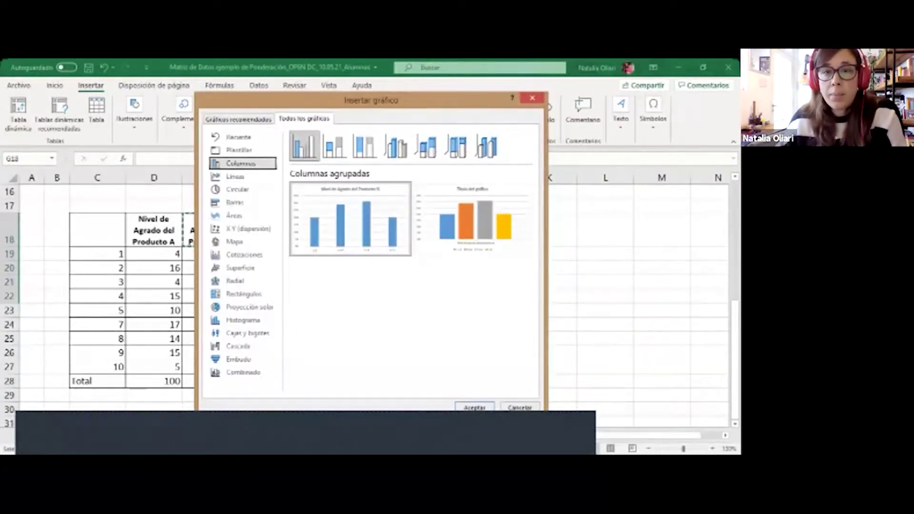
{"action": "left_click_drag", "start_coordinate": [371, 99], "coordinate": [515, 85]}
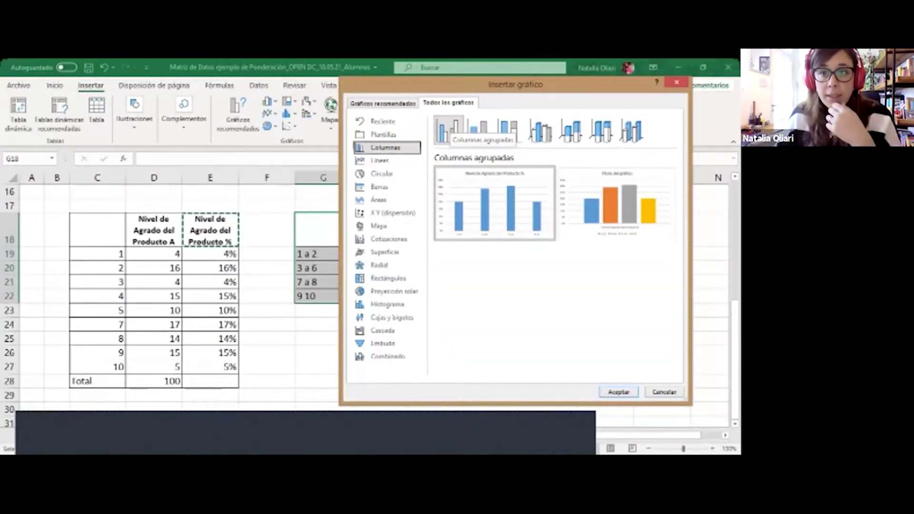
{"action": "left_click", "coordinate": [480, 130]}
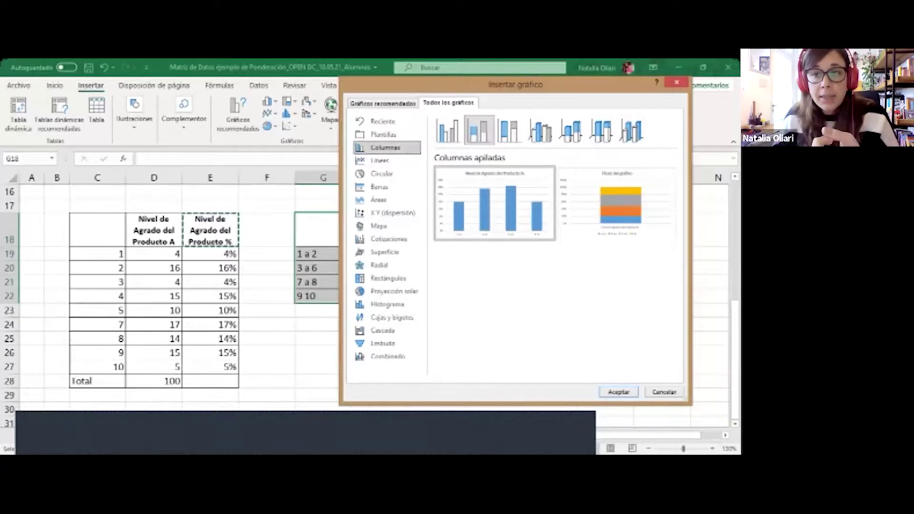
{"action": "left_click", "coordinate": [448, 130]}
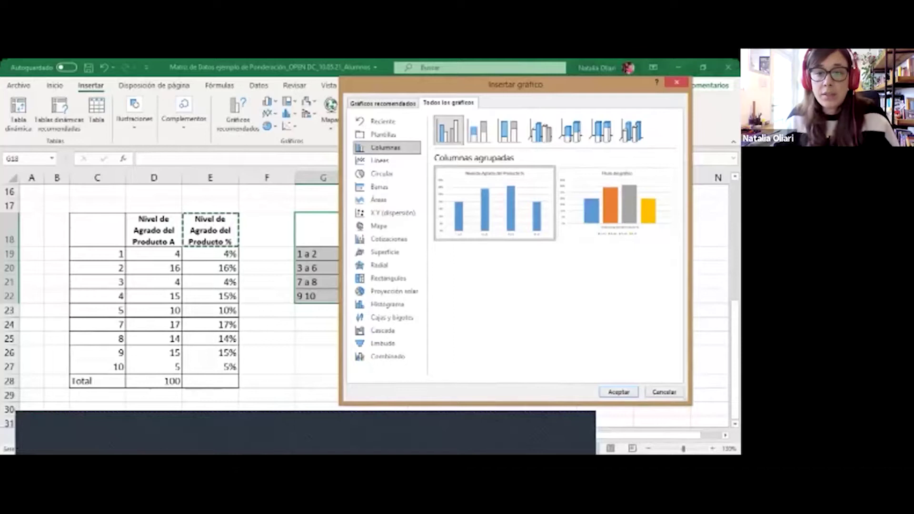
{"action": "mouse_move", "coordinate": [494, 203]}
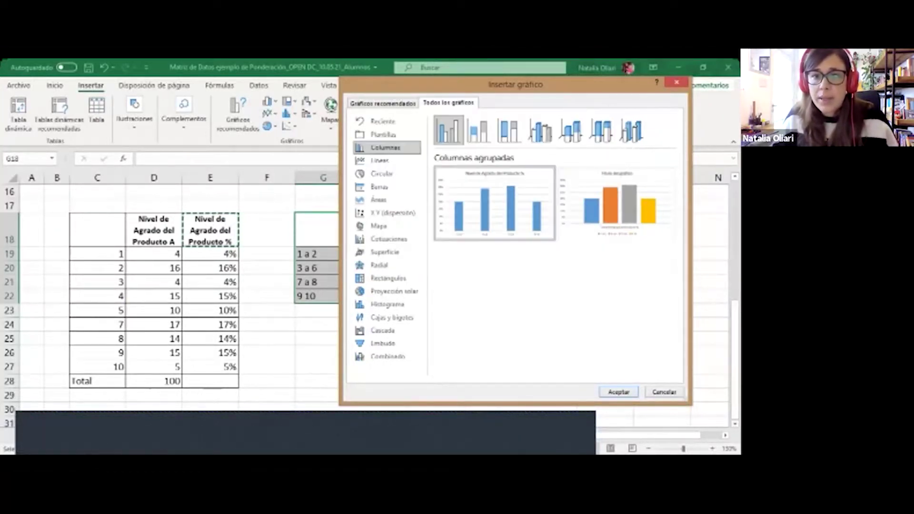
{"action": "left_click_drag", "start_coordinate": [495, 84], "coordinate": [393, 120]}
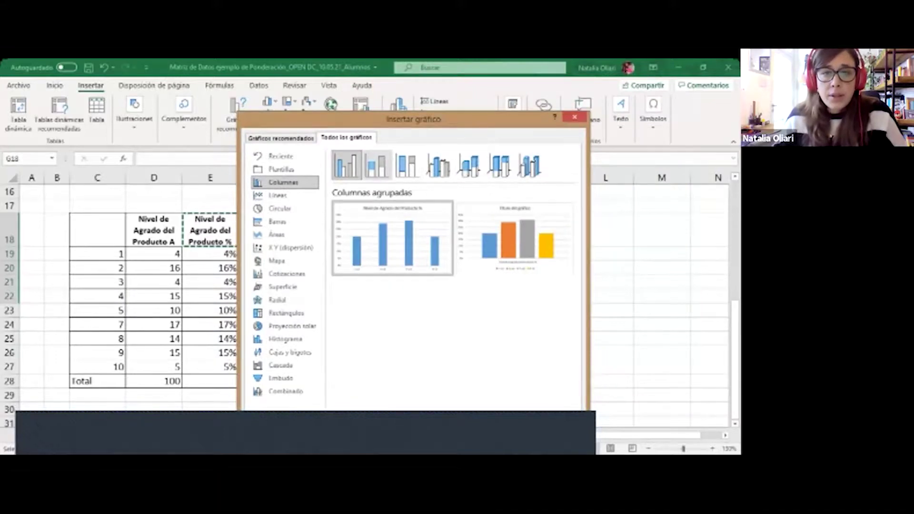
{"action": "mouse_move", "coordinate": [392, 238]}
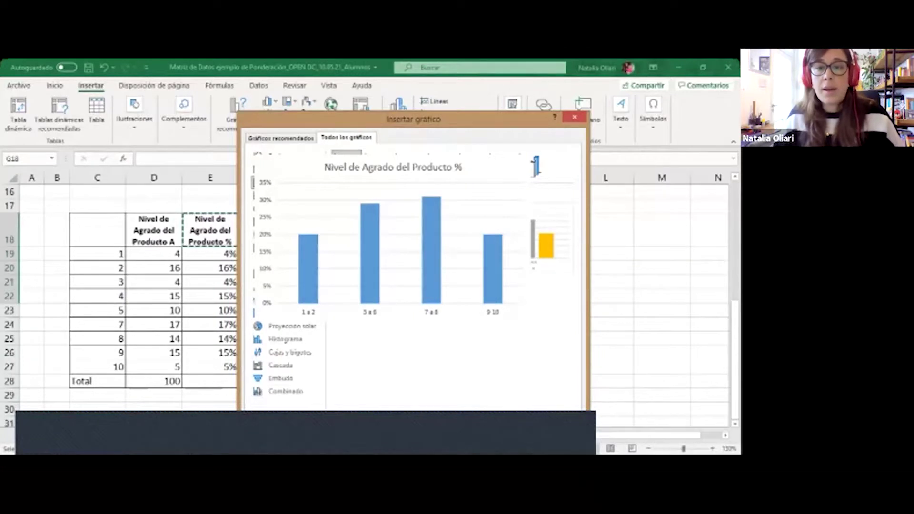
{"action": "key", "text": "Escape"}
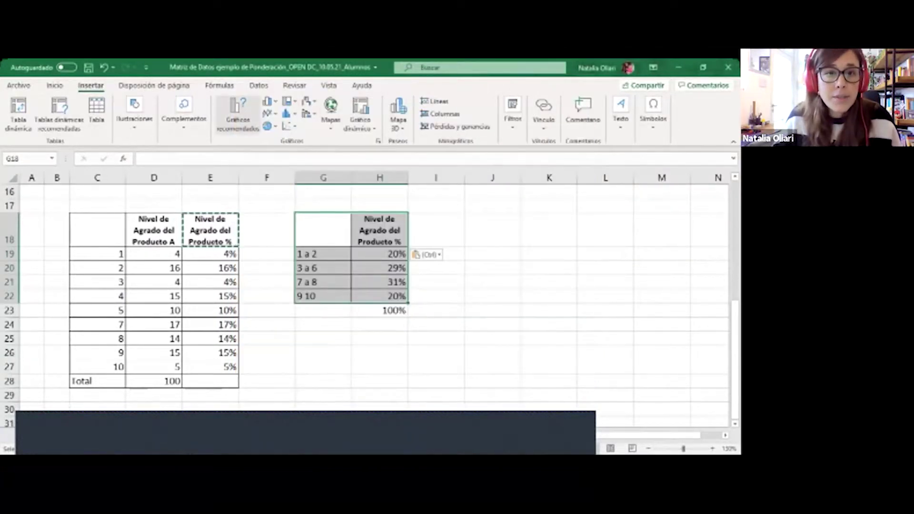
- Compare the previews of the Columnas apiladas and Columnas 100 % apiladas chart types for the grouped percentages table
{"action": "left_click", "coordinate": [237, 114]}
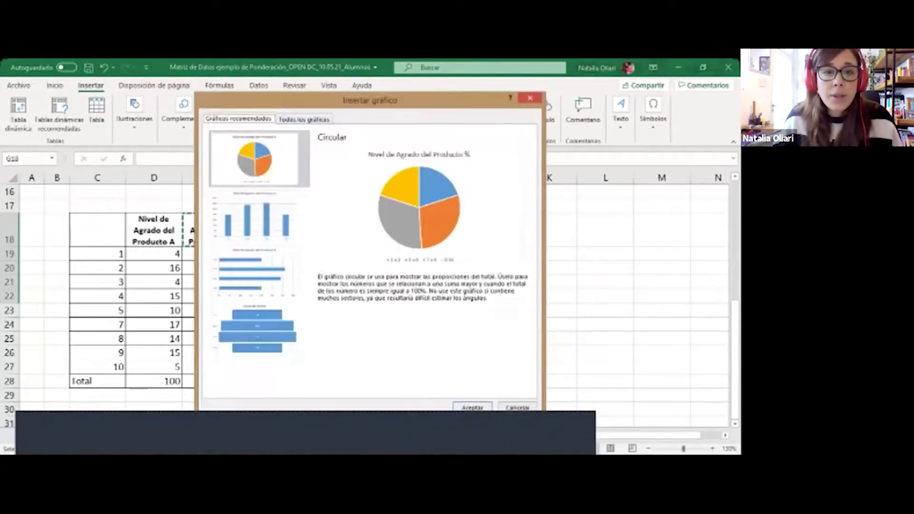
{"action": "left_click", "coordinate": [304, 119]}
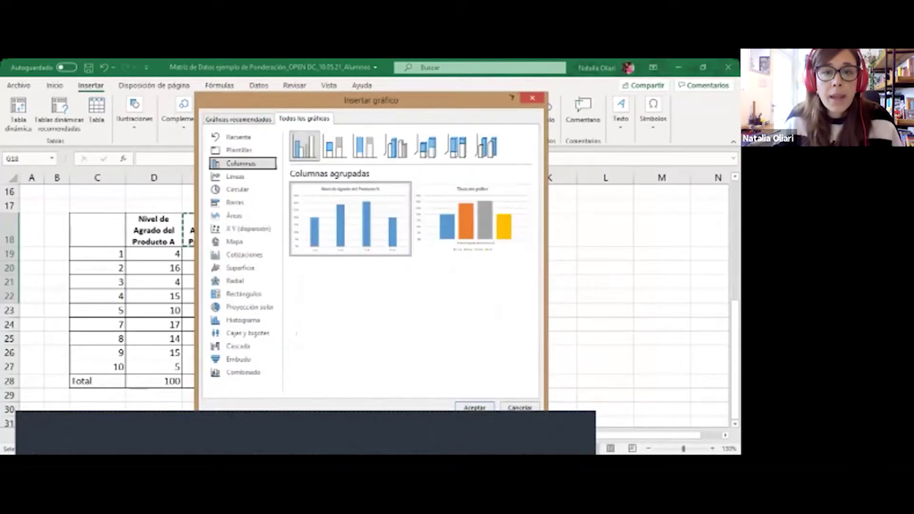
{"action": "left_click", "coordinate": [334, 146]}
{"action": "mouse_move", "coordinate": [472, 219]}
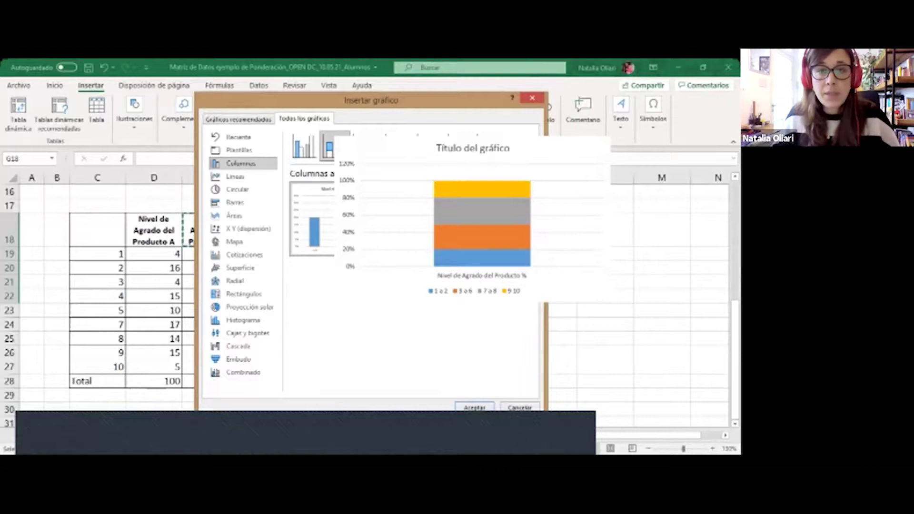
{"action": "left_click", "coordinate": [365, 146]}
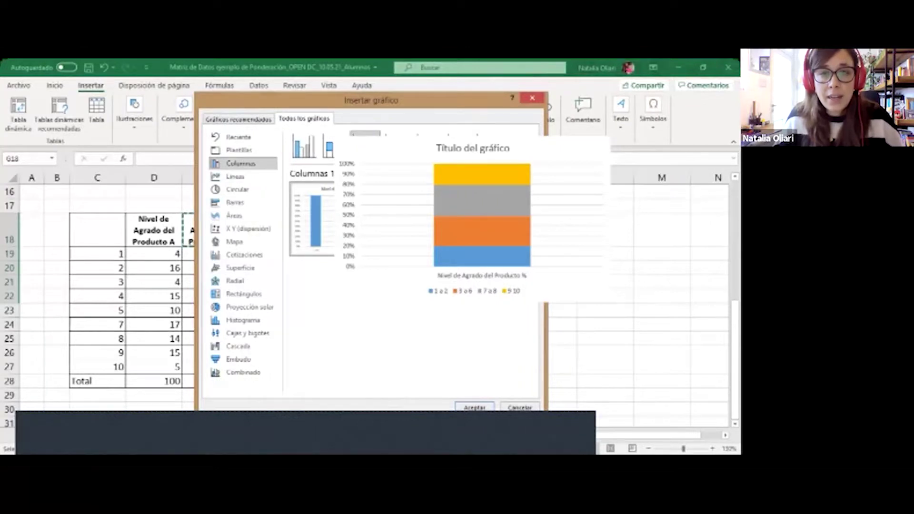
{"action": "left_click", "coordinate": [334, 146]}
{"action": "left_click", "coordinate": [365, 146]}
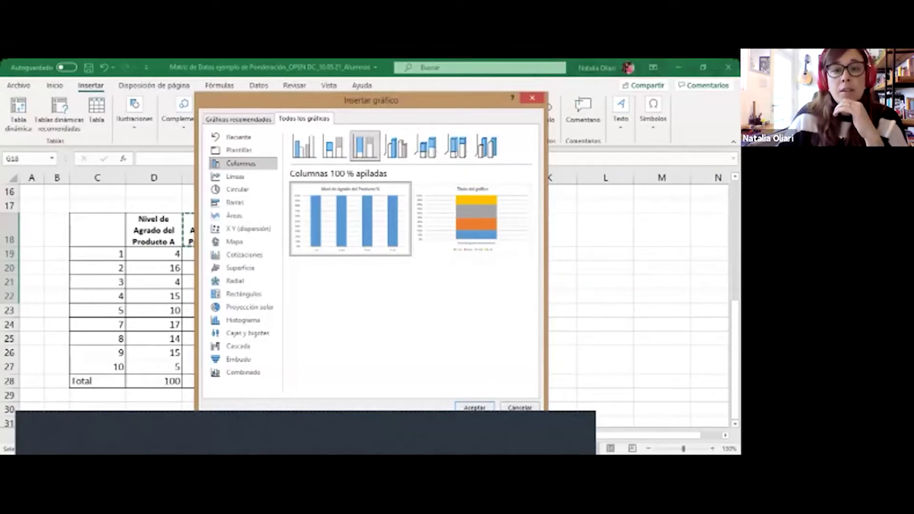
{"action": "left_click", "coordinate": [334, 147]}
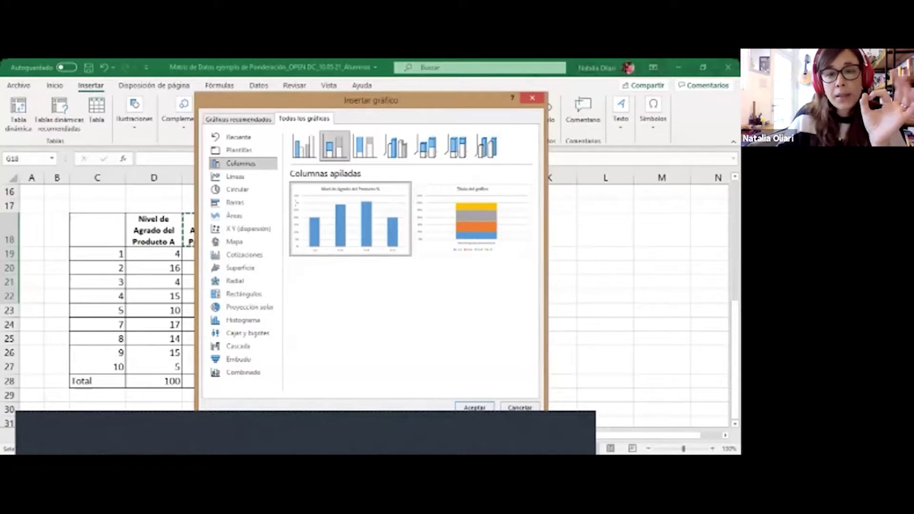
{"action": "mouse_move", "coordinate": [472, 218]}
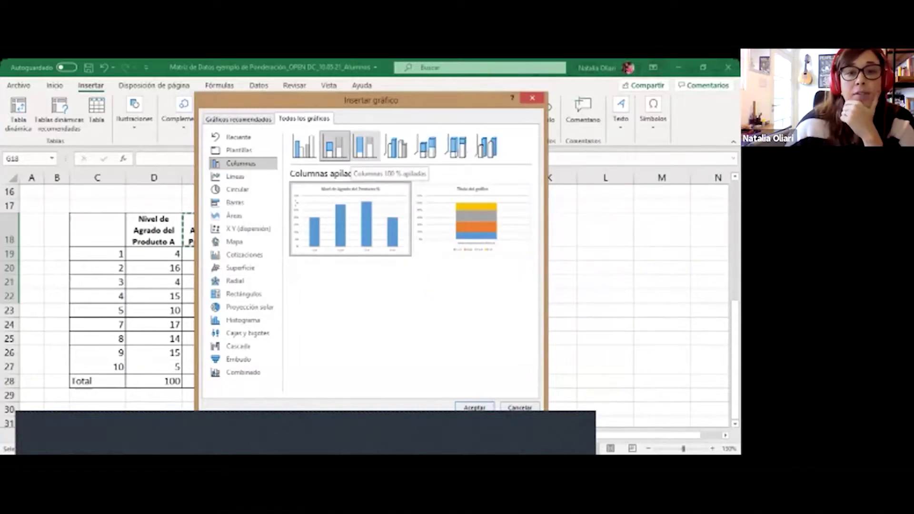
{"action": "left_click", "coordinate": [365, 146]}
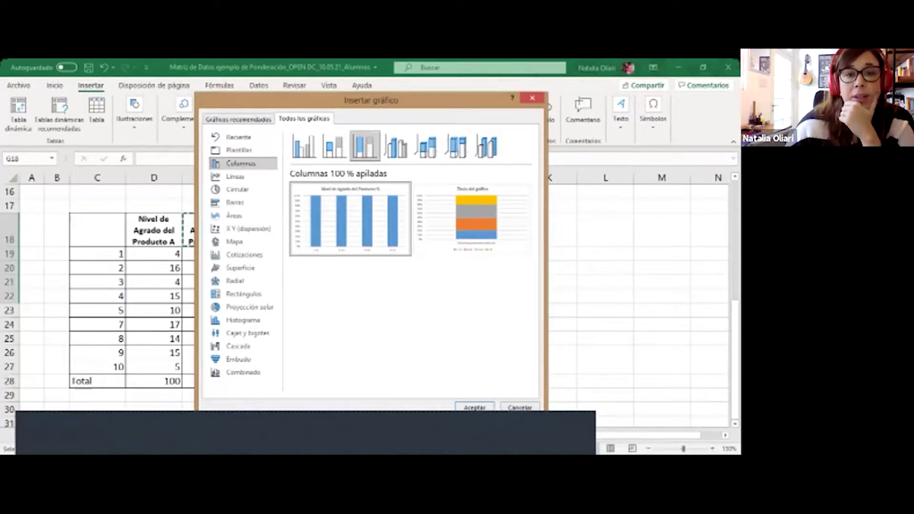
{"action": "left_click", "coordinate": [334, 145]}
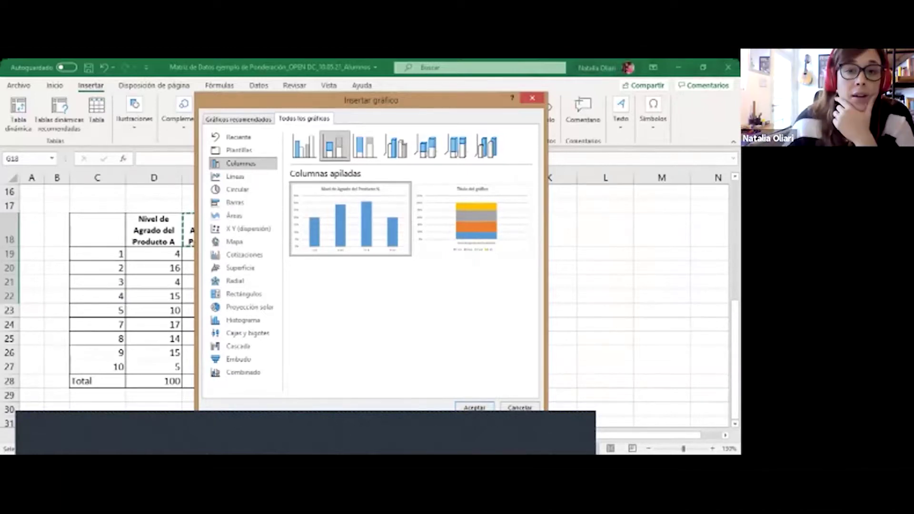
{"action": "left_click", "coordinate": [365, 146]}
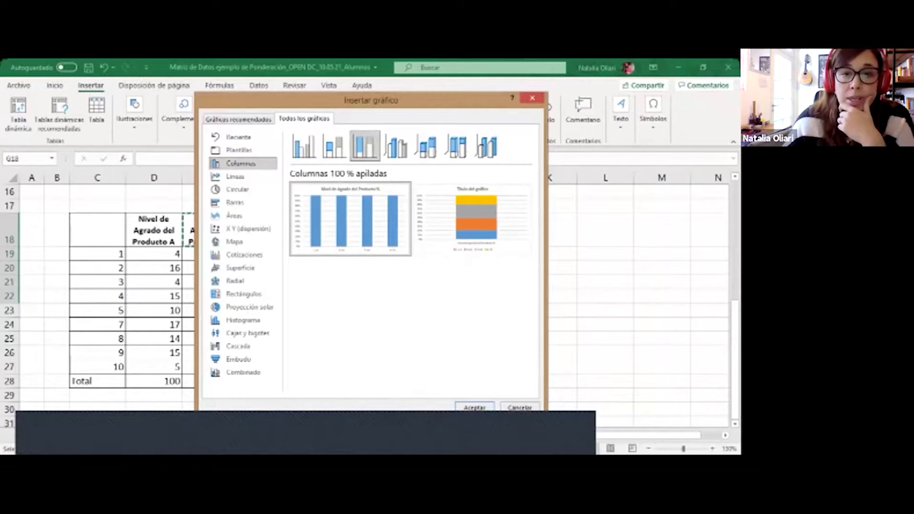
{"action": "mouse_move", "coordinate": [473, 219]}
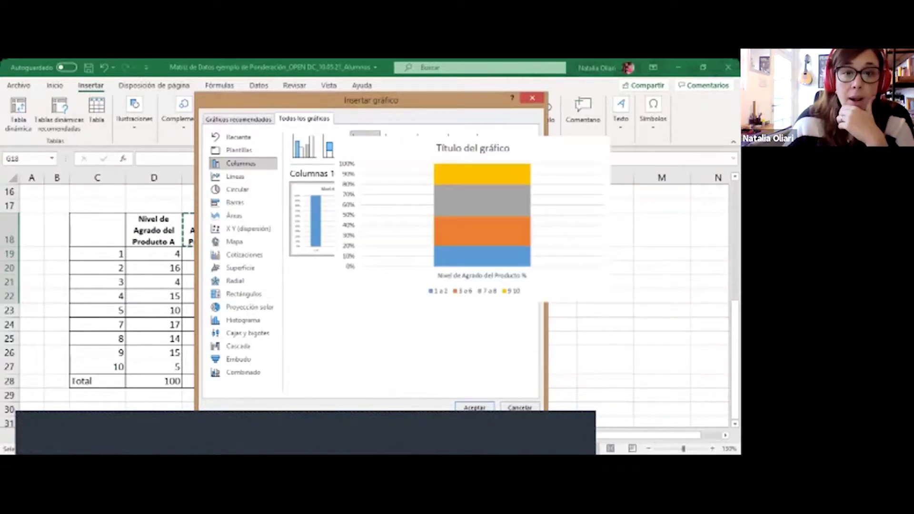
{"action": "left_click", "coordinate": [329, 146]}
{"action": "mouse_move", "coordinate": [353, 218]}
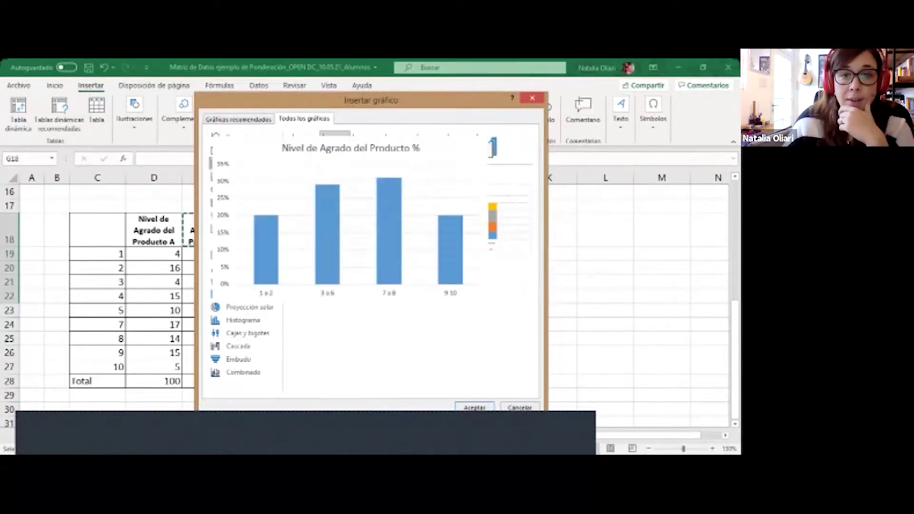
{"action": "left_click", "coordinate": [364, 146]}
{"action": "left_click", "coordinate": [335, 147]}
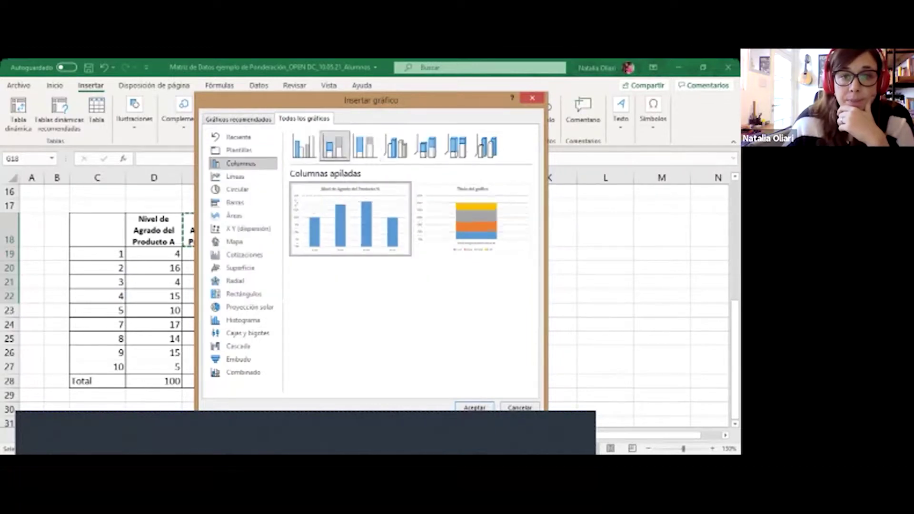
{"action": "mouse_move", "coordinate": [473, 219]}
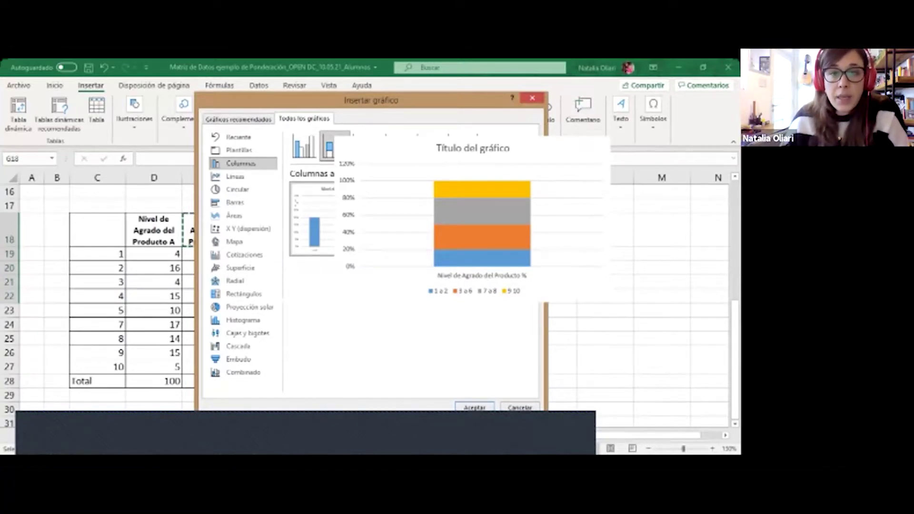
- Insert the Columnas 100 % apiladas chart that stacks all score ranges in one column, and place it beside the grouped table
{"action": "left_click", "coordinate": [365, 146]}
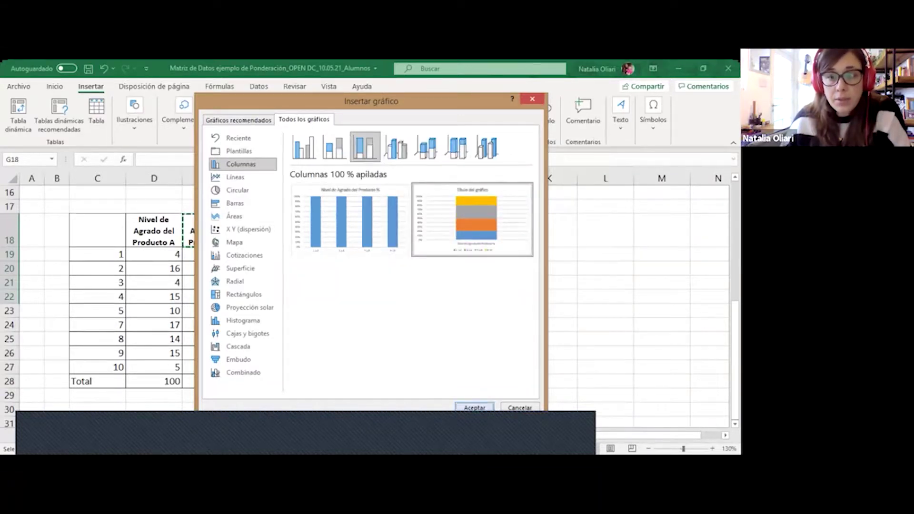
{"action": "left_click", "coordinate": [475, 407]}
{"action": "left_click", "coordinate": [476, 327]}
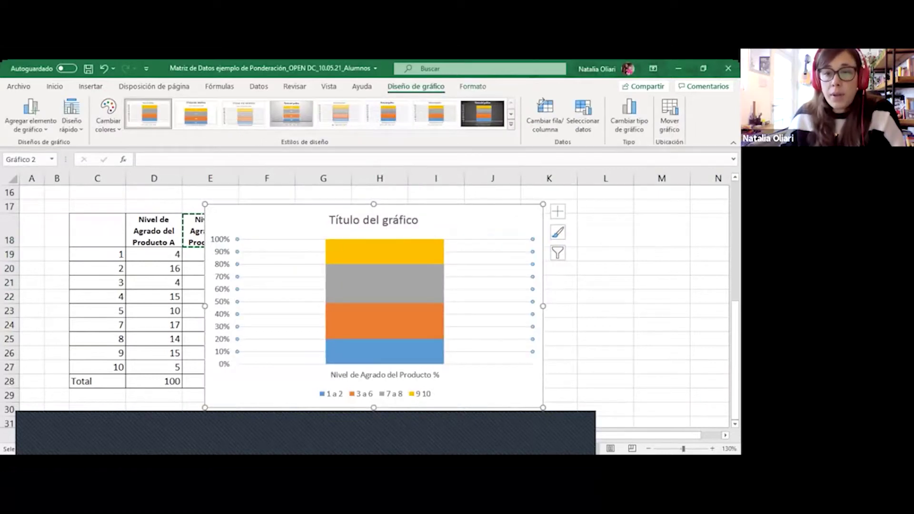
{"action": "left_click_drag", "start_coordinate": [514, 220], "coordinate": [726, 204]}
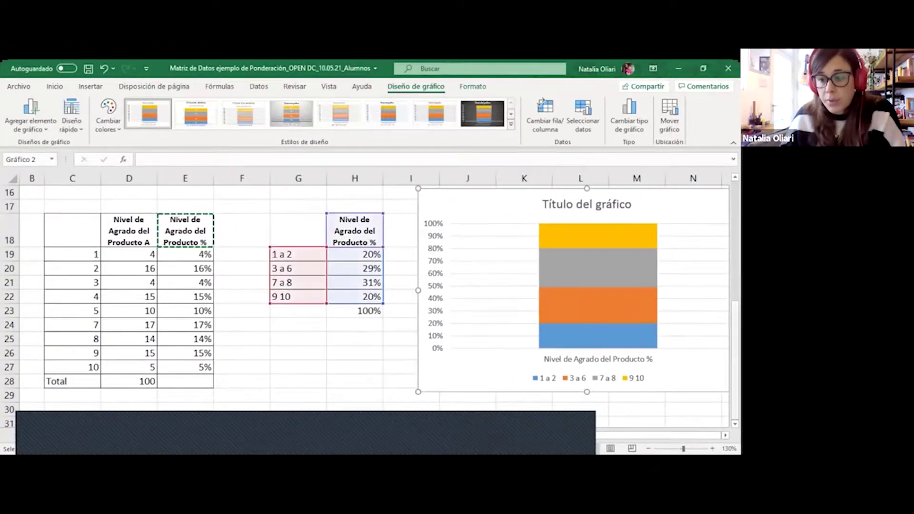
{"action": "left_click", "coordinate": [724, 435]}
{"action": "scroll", "coordinate": [374, 290], "scroll_direction": "right", "scroll_amount": 2}
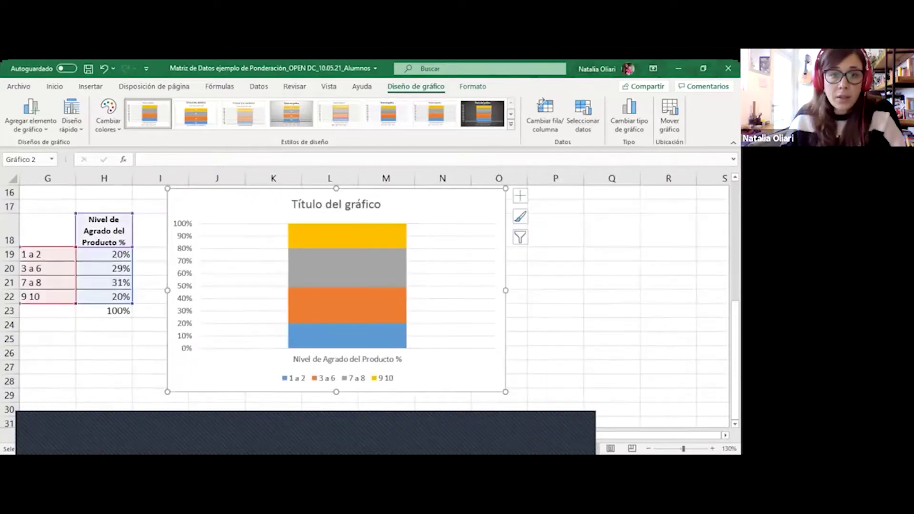
- Replace the placeholder chart title with "Nivel de Agrado del Producto (%)"
{"action": "left_click", "coordinate": [308, 206]}
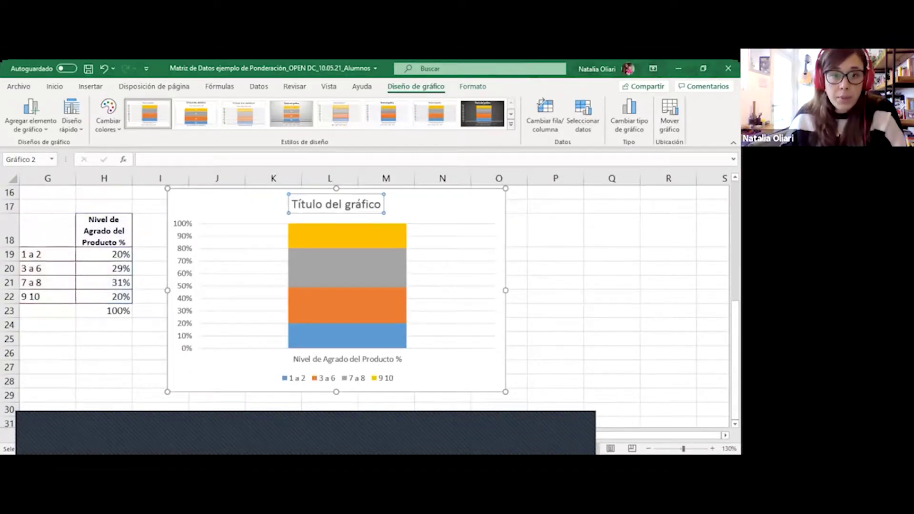
{"action": "double_click", "coordinate": [307, 206]}
{"action": "triple_click", "coordinate": [306, 205]}
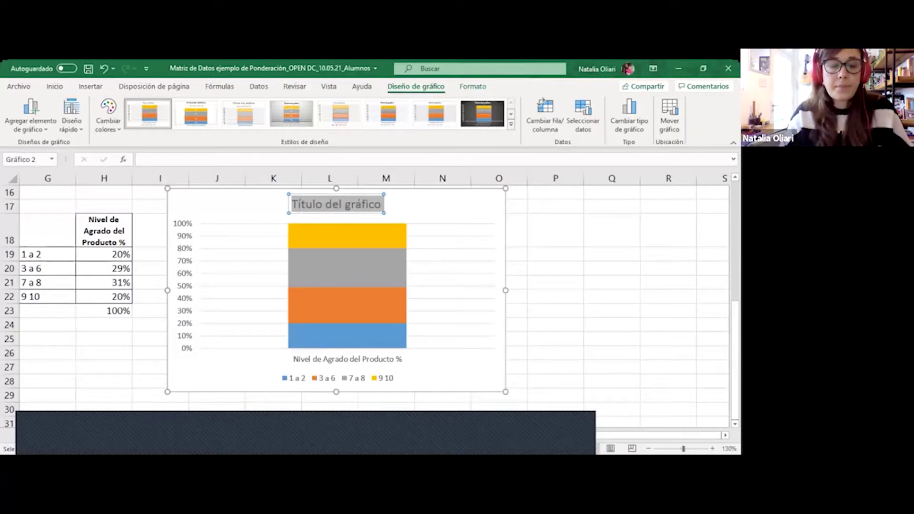
{"action": "type", "text": "Nivel d"}
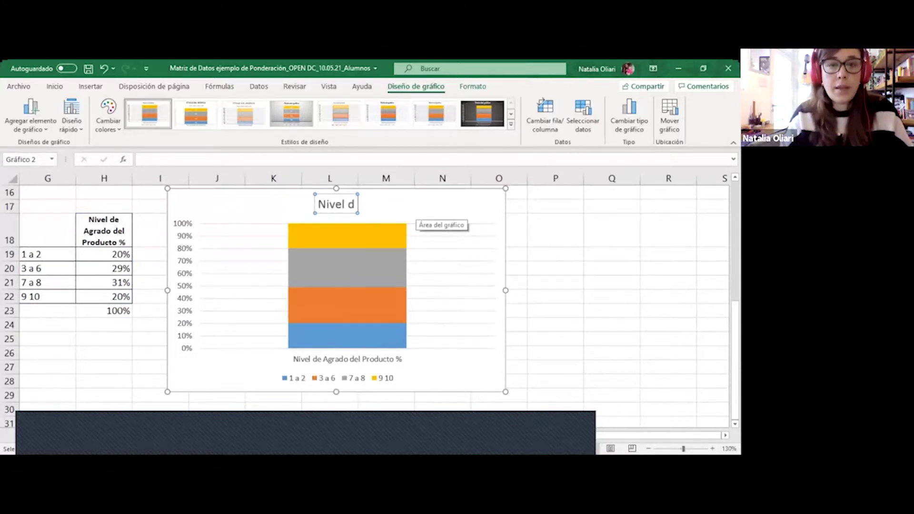
{"action": "type", "text": "e Agrado del Producto (%)"}
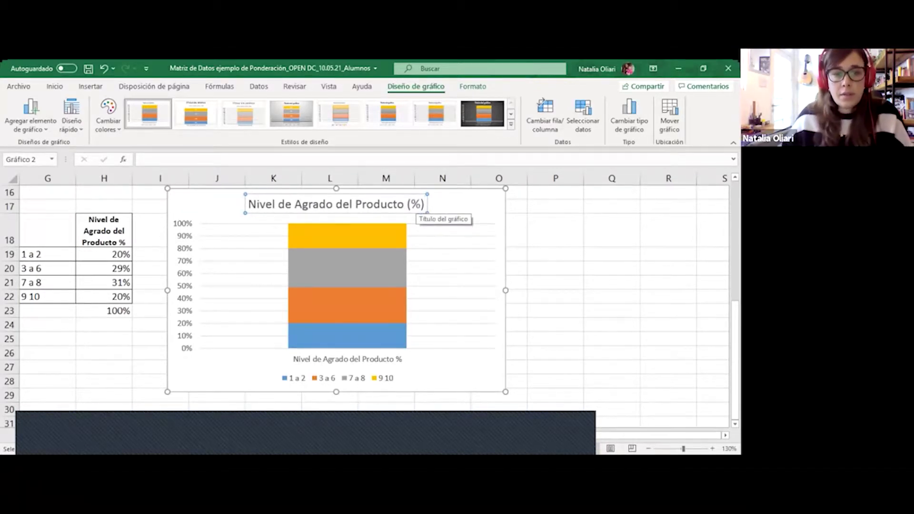
{"action": "left_click", "coordinate": [444, 236]}
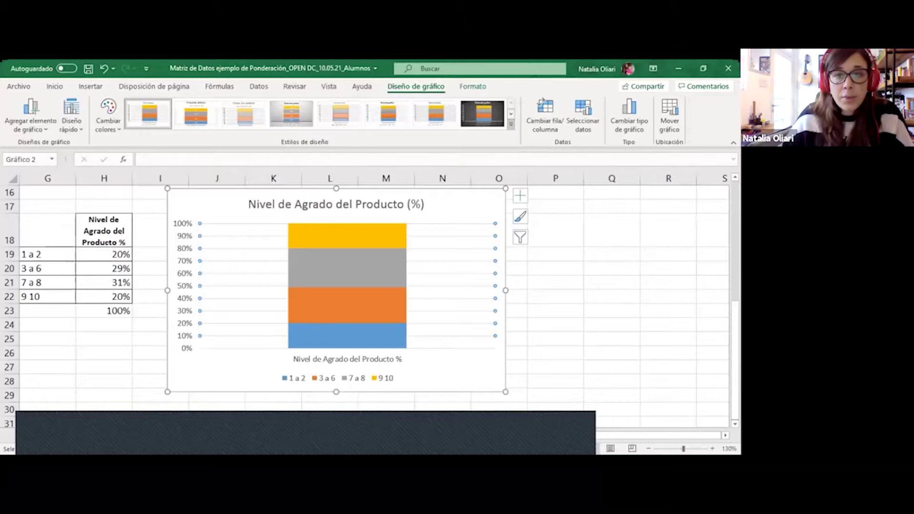
- Apply the Estilo 9 chart style to the stacked chart with the first Multicolor palette
{"action": "left_click", "coordinate": [511, 124]}
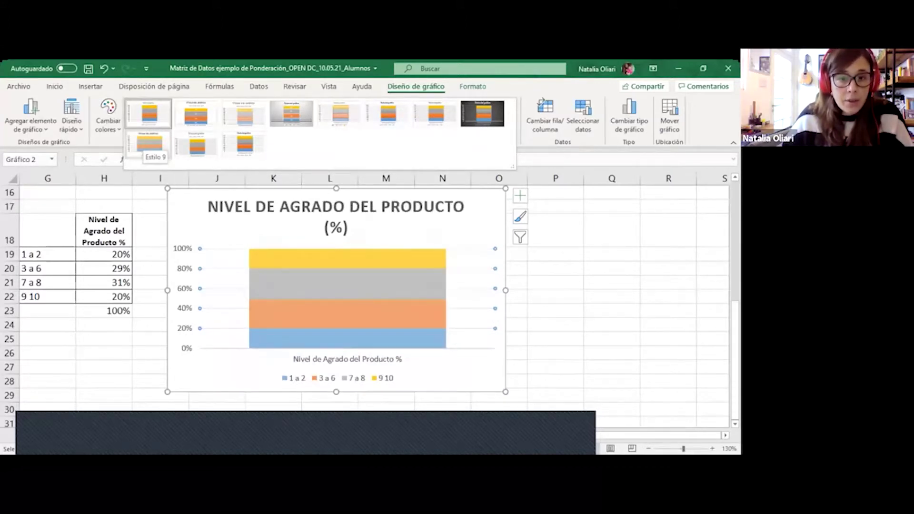
{"action": "left_click", "coordinate": [149, 143]}
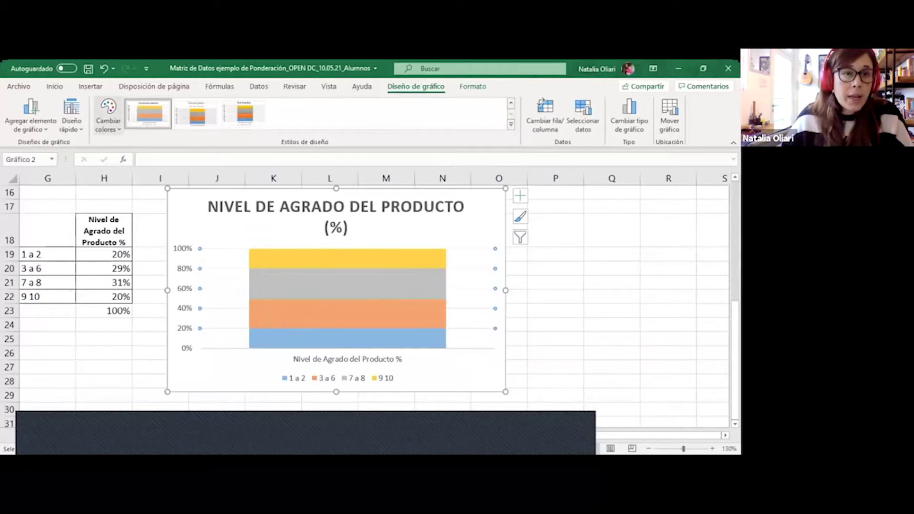
{"action": "left_click", "coordinate": [108, 117]}
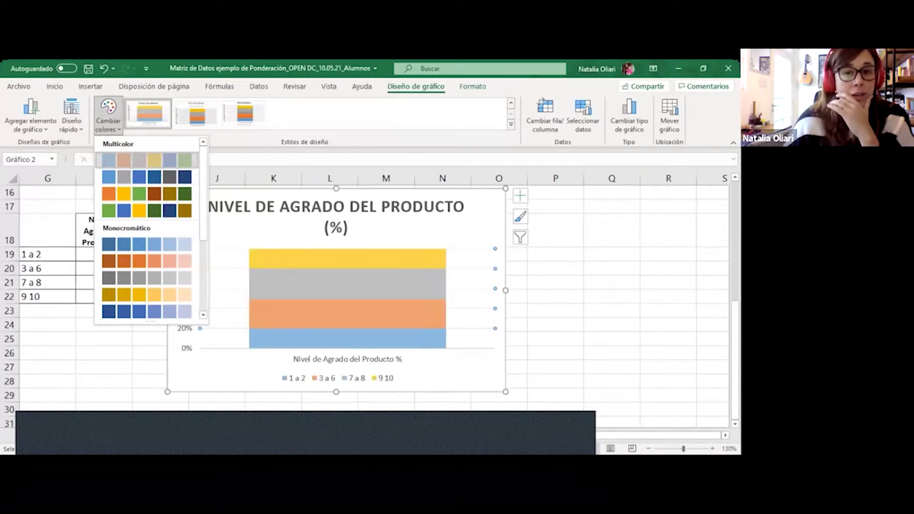
{"action": "left_click", "coordinate": [147, 160]}
- Narrow the chart and reposition it across columns J to N, starting near row 18
{"action": "left_click_drag", "start_coordinate": [505, 290], "coordinate": [425, 290]}
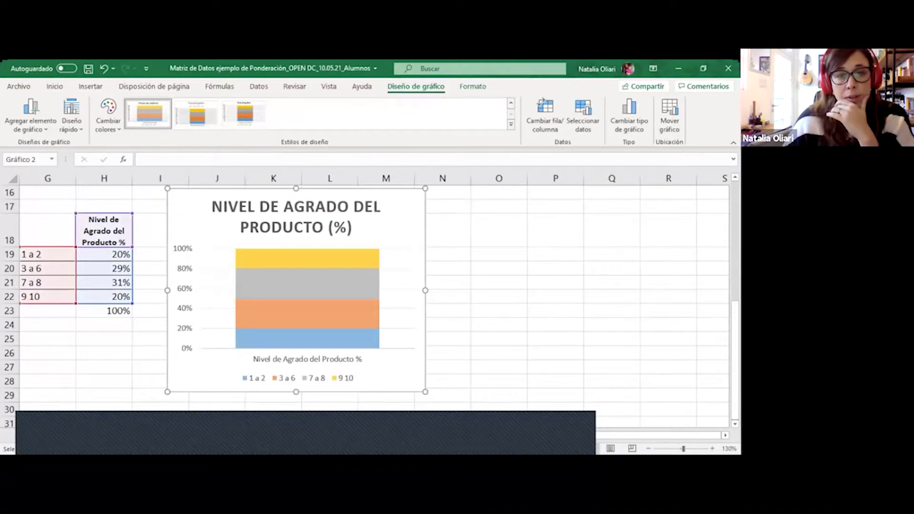
{"action": "left_click_drag", "start_coordinate": [296, 211], "coordinate": [332, 234]}
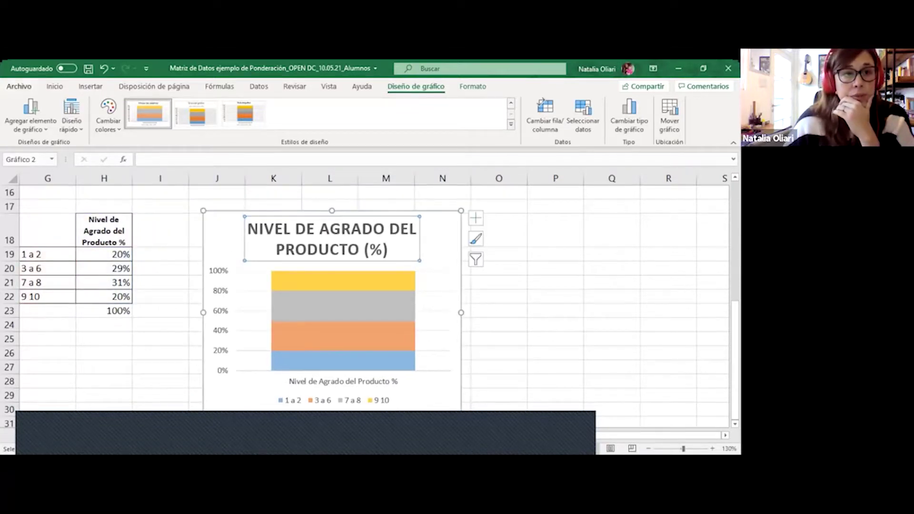
- Set the font size of the chart title to 16
{"action": "left_click", "coordinate": [55, 87]}
{"action": "left_click", "coordinate": [131, 107]}
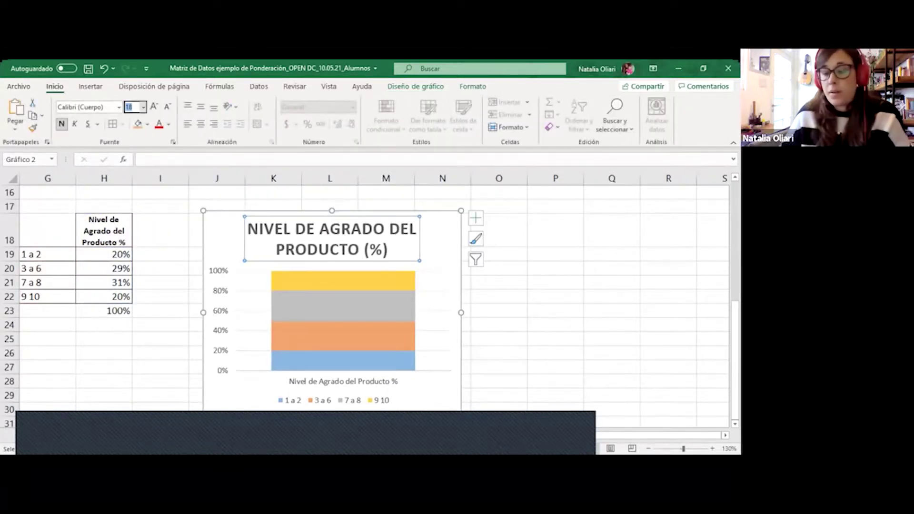
{"action": "type", "text": "16"}
{"action": "key", "text": "Return"}
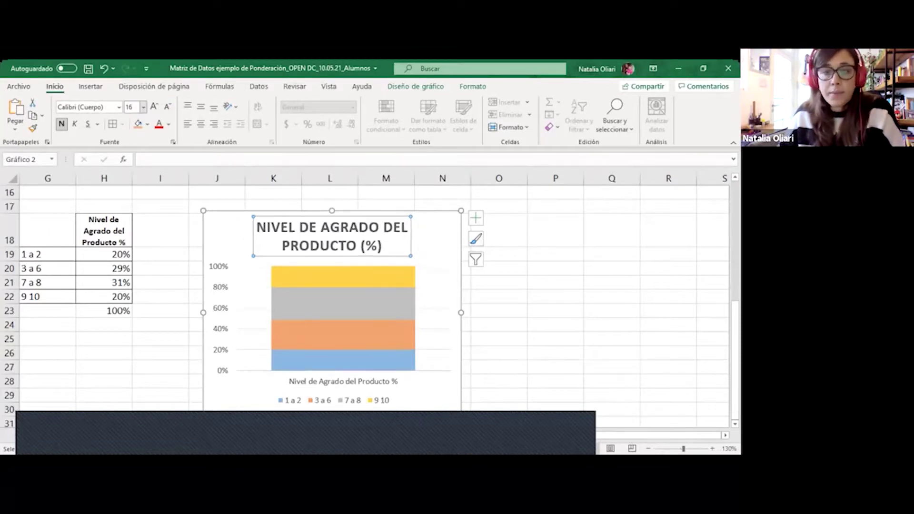
- Add data labels to the yellow 9 10 series of the stacked chart
{"action": "left_click", "coordinate": [342, 276]}
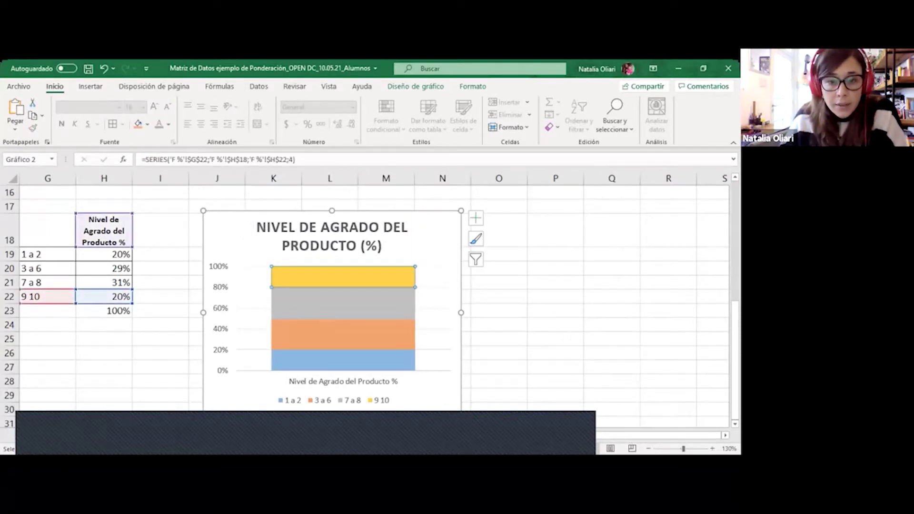
{"action": "left_click", "coordinate": [498, 352]}
{"action": "left_click", "coordinate": [342, 277]}
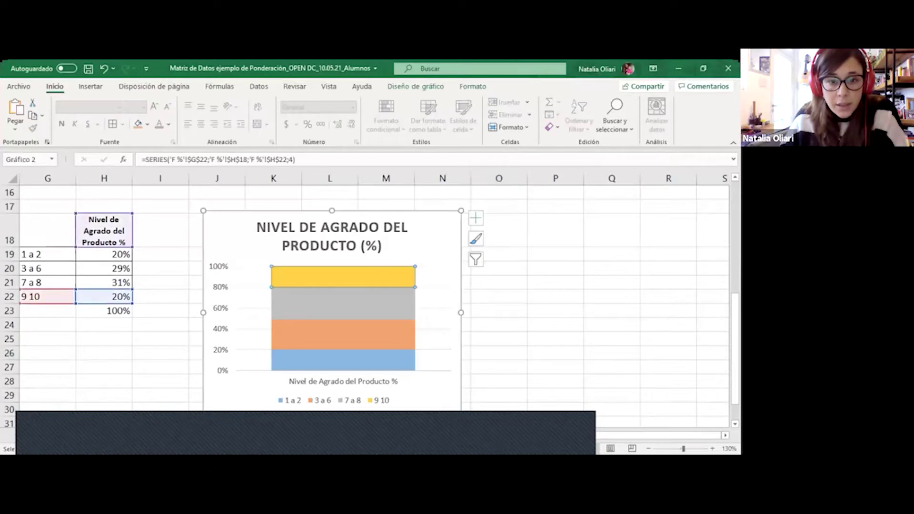
{"action": "left_click", "coordinate": [432, 279]}
{"action": "left_click", "coordinate": [343, 277]}
{"action": "left_click", "coordinate": [432, 278]}
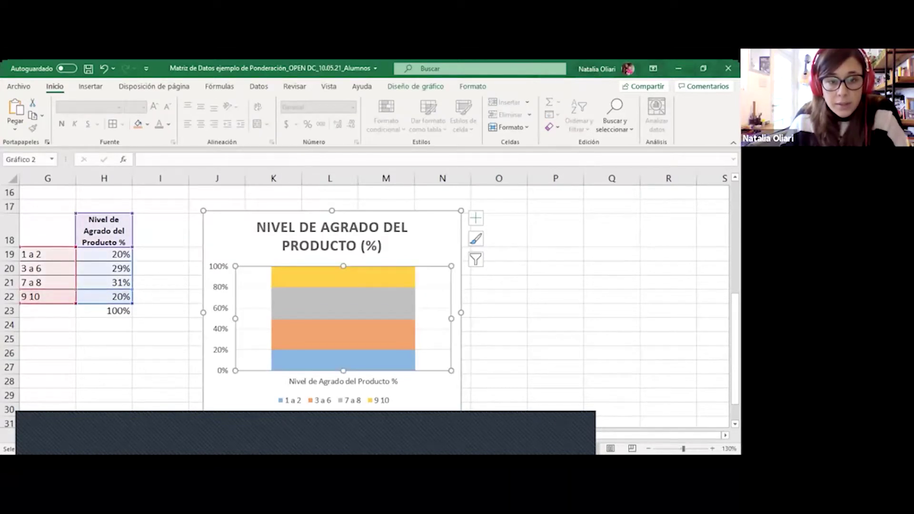
{"action": "right_click", "coordinate": [283, 274]}
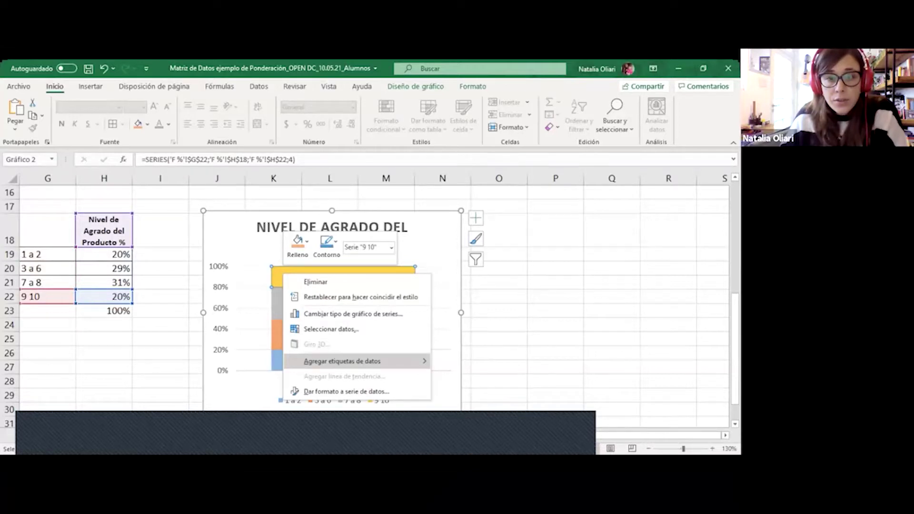
{"action": "left_click", "coordinate": [341, 361]}
- Add data labels to the gray 7 a 8 and orange 3 a 6 series of the stacked chart
{"action": "left_click", "coordinate": [342, 303]}
{"action": "right_click", "coordinate": [371, 302]}
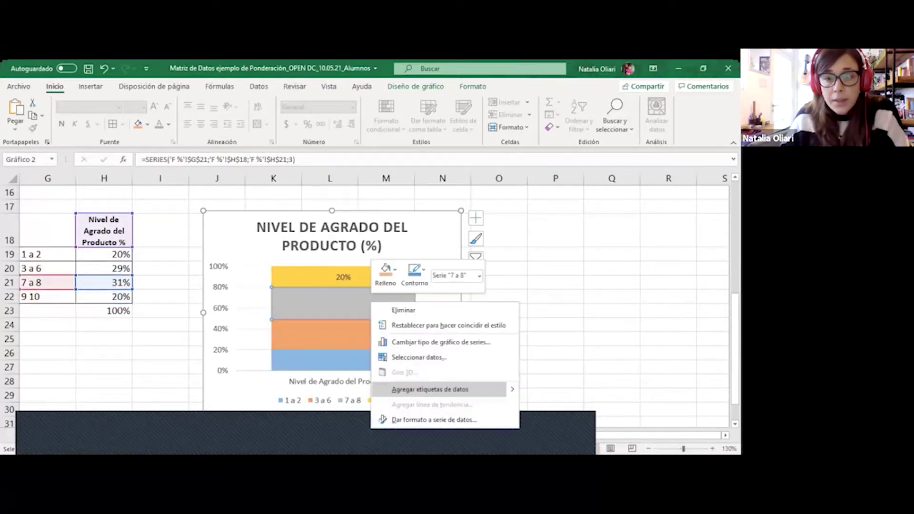
{"action": "mouse_move", "coordinate": [430, 389]}
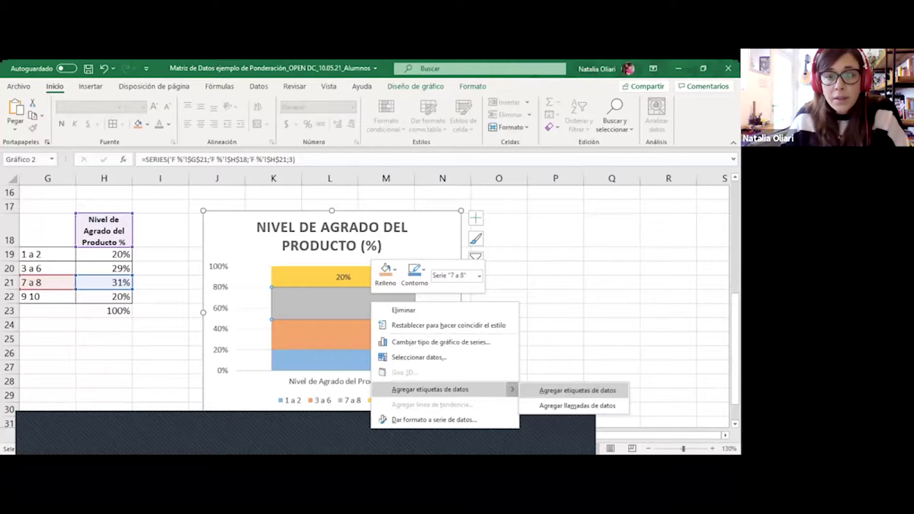
{"action": "left_click", "coordinate": [577, 390]}
{"action": "left_click", "coordinate": [343, 334]}
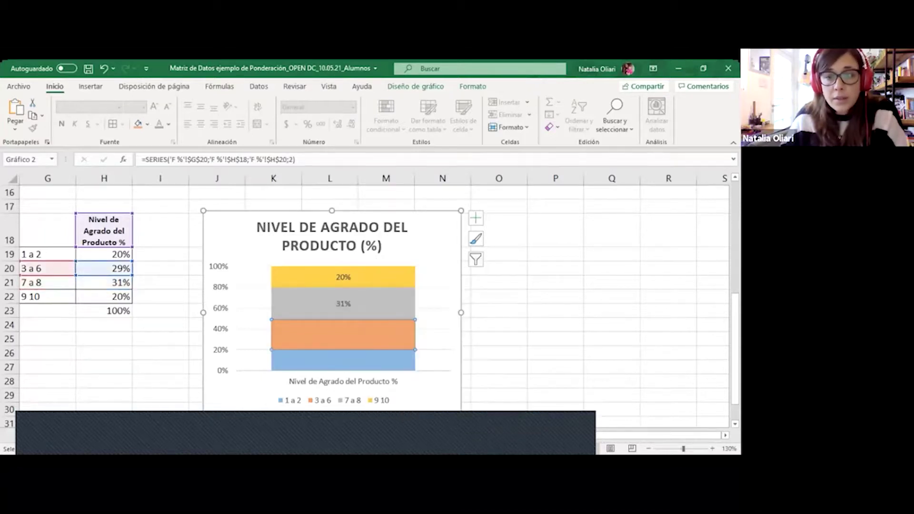
{"action": "right_click", "coordinate": [378, 338]}
{"action": "left_click", "coordinate": [437, 297]}
- Add data labels to the blue 1 a 2 series of the stacked chart
{"action": "left_click", "coordinate": [378, 373]}
{"action": "left_click", "coordinate": [379, 361]}
{"action": "right_click", "coordinate": [379, 366]}
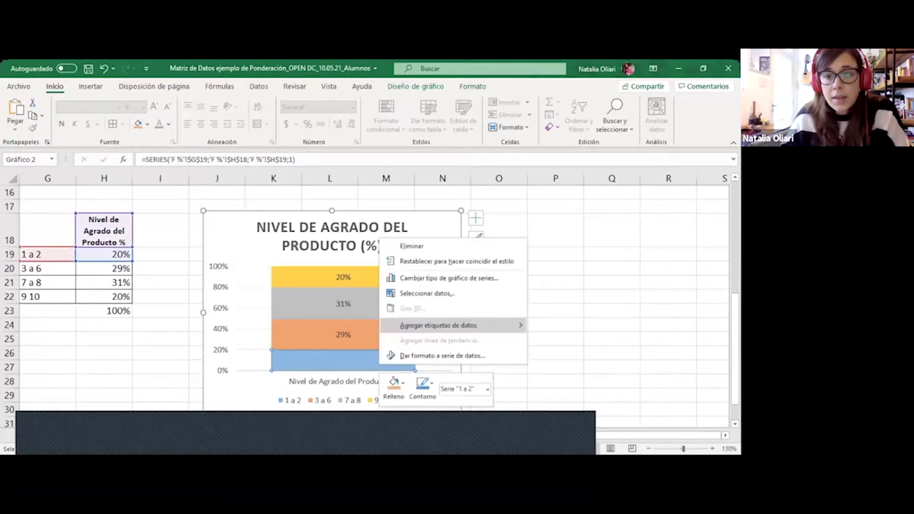
{"action": "left_click", "coordinate": [438, 325]}
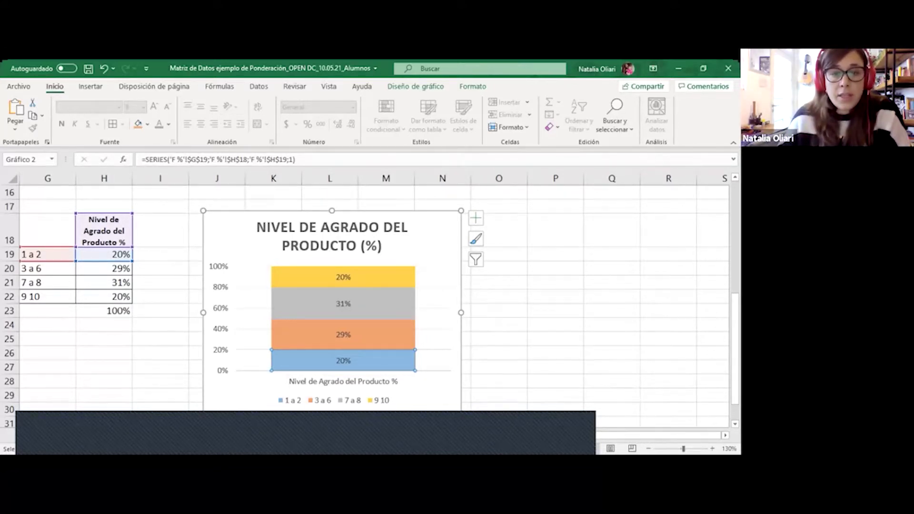
{"action": "left_click", "coordinate": [499, 310]}
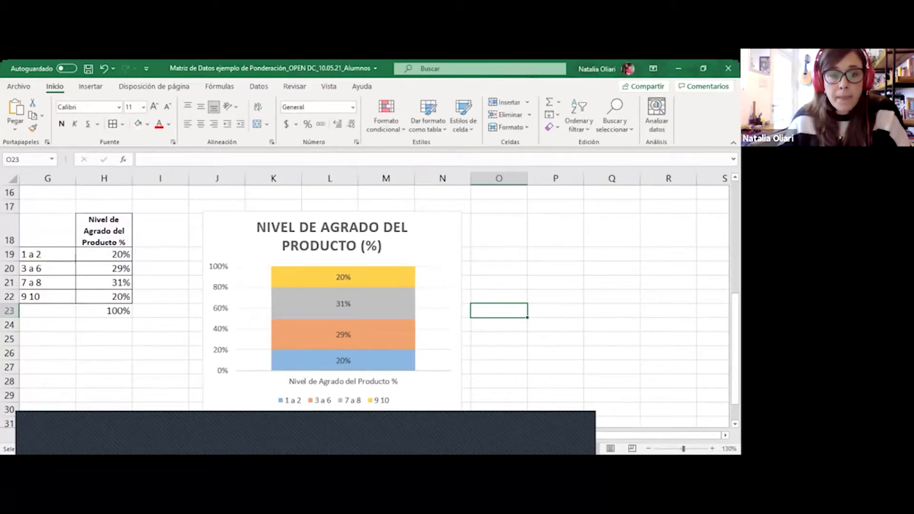
- Resize the stacked chart so it spans to the end of column N and ends near row 29
{"action": "mouse_move", "coordinate": [304, 342]}
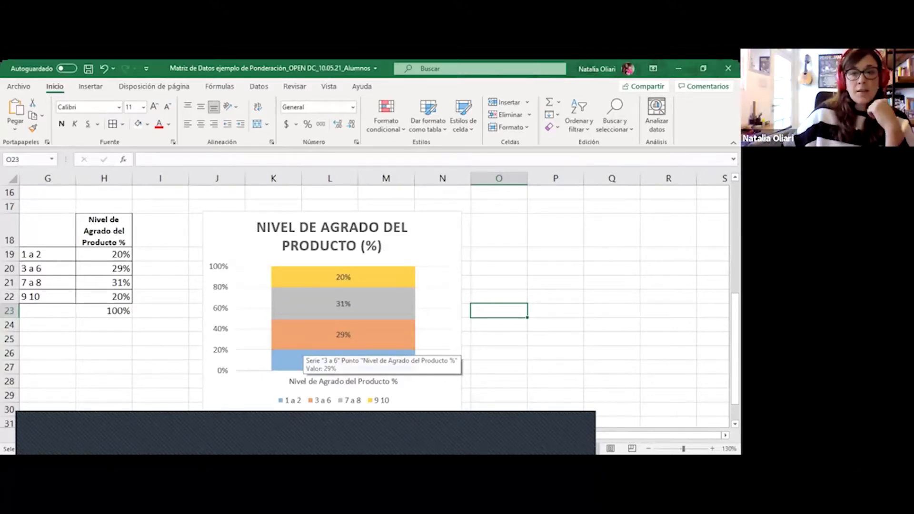
{"action": "left_click", "coordinate": [429, 248]}
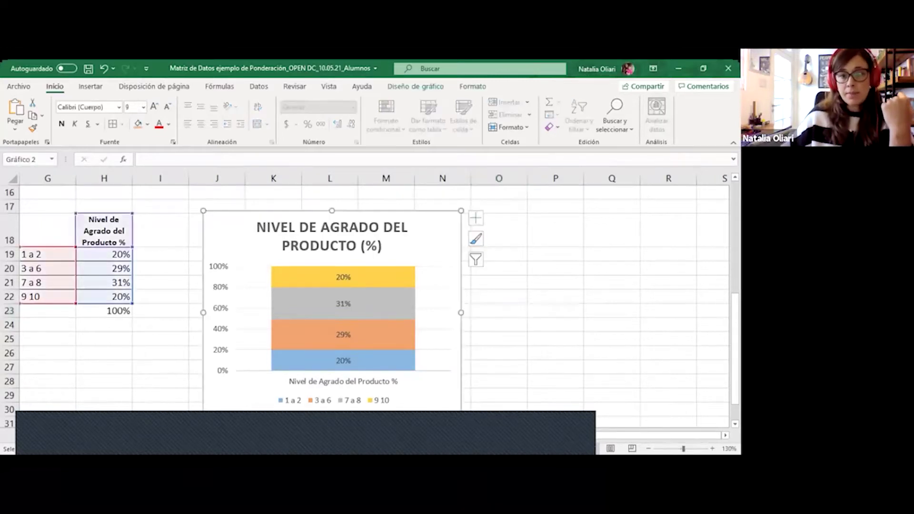
{"action": "left_click_drag", "start_coordinate": [461, 415], "coordinate": [472, 398]}
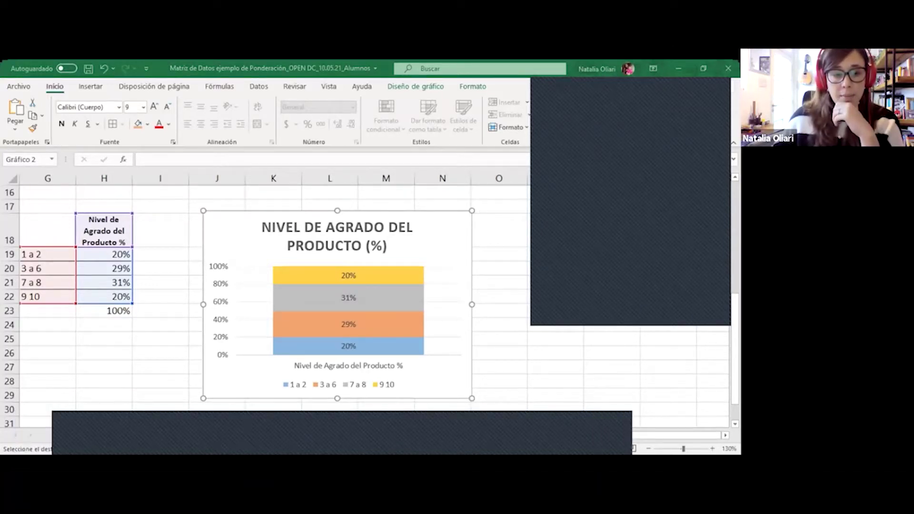
- Examine the existing pivot table that counts IDs for each score from 1 to 10
{"action": "key", "text": "ctrl+Page_Up"}
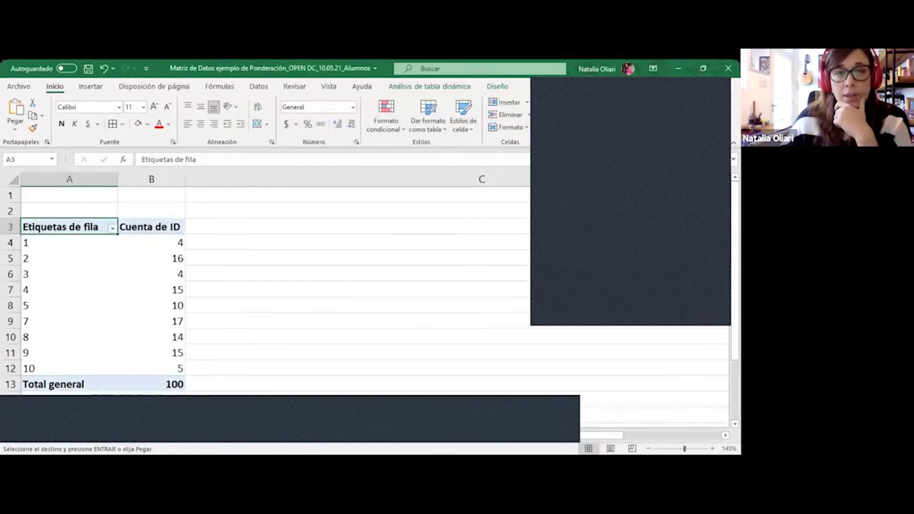
{"action": "left_click", "coordinate": [150, 227]}
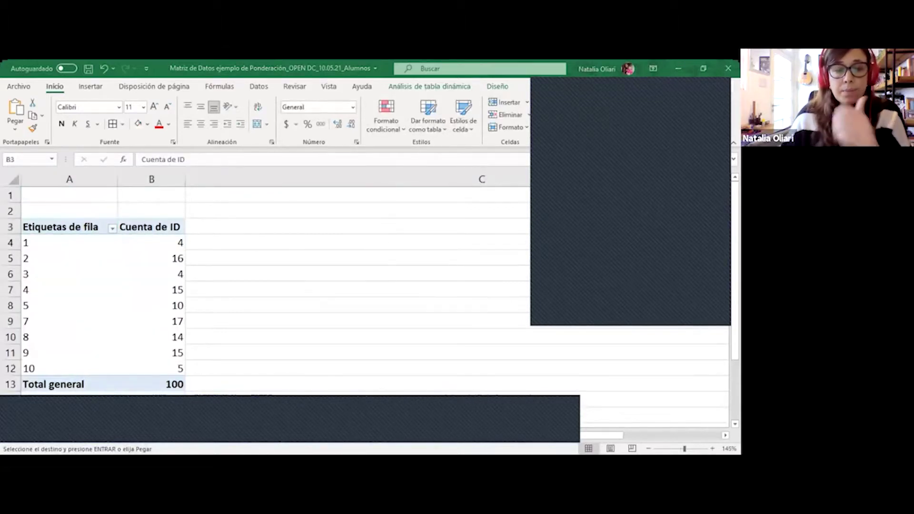
{"action": "left_click", "coordinate": [70, 227]}
{"action": "scroll", "coordinate": [371, 286], "scroll_direction": "down", "scroll_amount": 1}
{"action": "scroll", "coordinate": [371, 286], "scroll_direction": "down", "scroll_amount": 1}
{"action": "scroll", "coordinate": [371, 286], "scroll_direction": "up", "scroll_amount": 1}
{"action": "left_click", "coordinate": [136, 249]}
{"action": "left_click", "coordinate": [62, 287]}
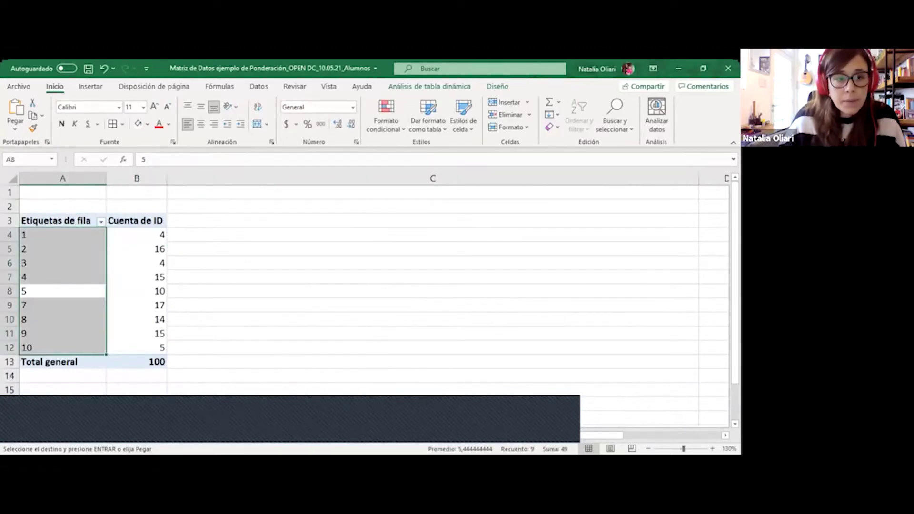
{"action": "left_click", "coordinate": [62, 375]}
{"action": "left_click", "coordinate": [62, 291]}
{"action": "left_click", "coordinate": [55, 220]}
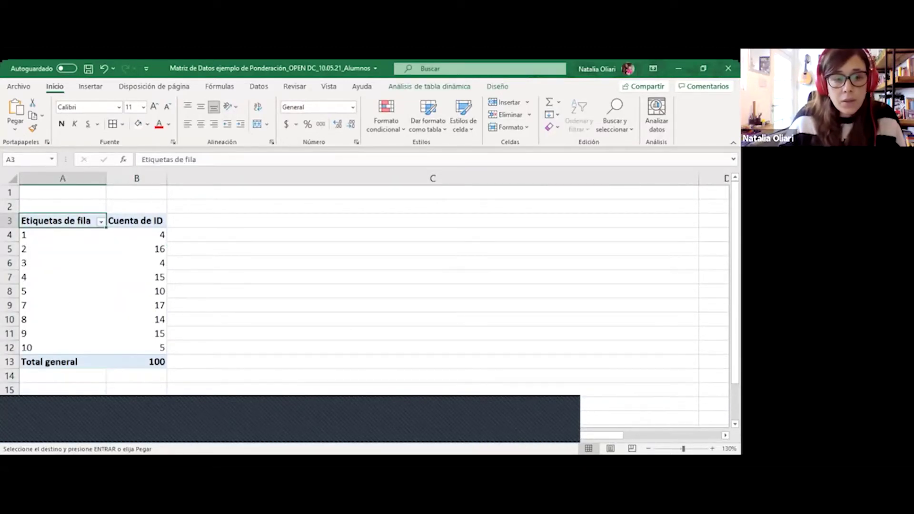
- Create the recommended pivot table Cuenta de ID por Género from all the data in columns A to O of the Matriz de datos sheet
{"action": "key", "text": "ctrl+Page_Down"}
{"action": "key", "text": "Left"}
{"action": "key", "text": "Left"}
{"action": "key", "text": "Left"}
{"action": "key", "text": "Left"}
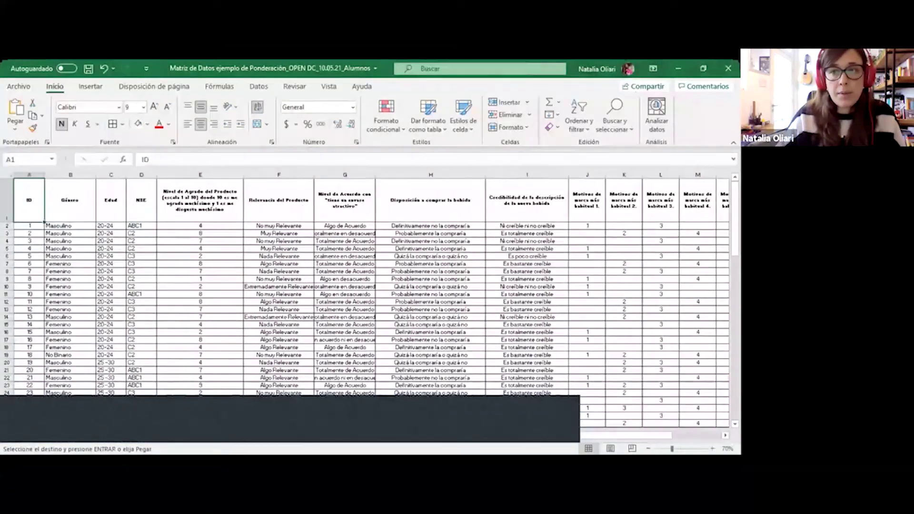
{"action": "key", "text": "shift+Right"}
{"action": "key", "text": "shift+Right"}
{"action": "key", "text": "shift+Right"}
{"action": "key", "text": "shift+Right"}
{"action": "key", "text": "shift+Right"}
{"action": "key", "text": "shift+Right"}
{"action": "key", "text": "shift+Right"}
{"action": "key", "text": "shift+Right"}
{"action": "key", "text": "shift+Right"}
{"action": "key", "text": "shift+Right"}
{"action": "key", "text": "shift+Right"}
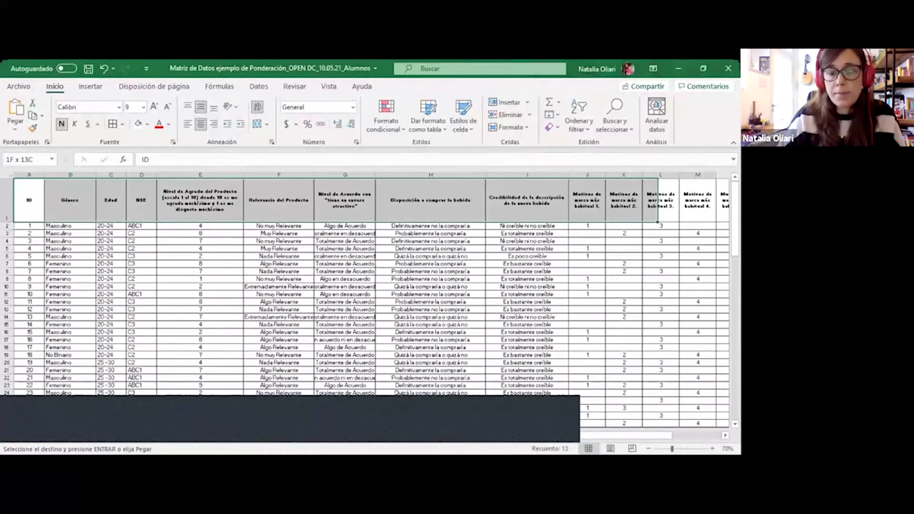
{"action": "key", "text": "shift+Right"}
{"action": "key", "text": "shift+Right"}
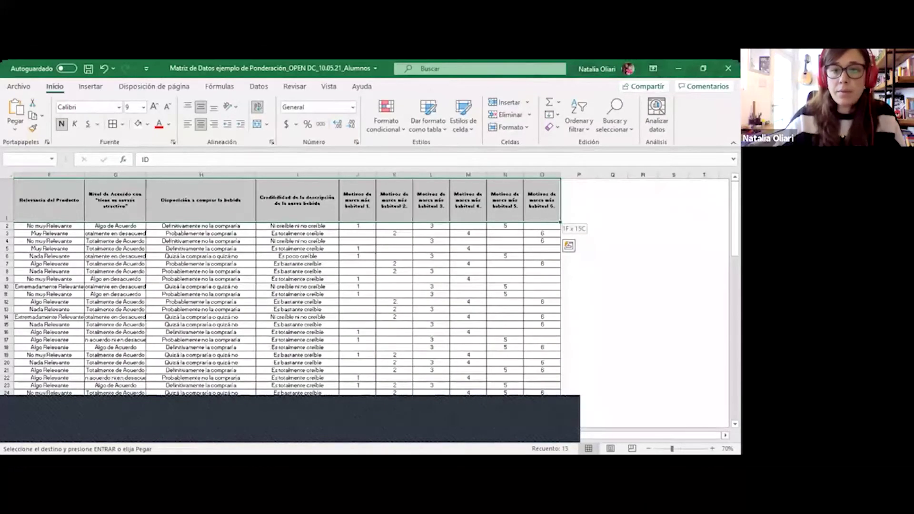
{"action": "key", "text": "ctrl+shift+Down"}
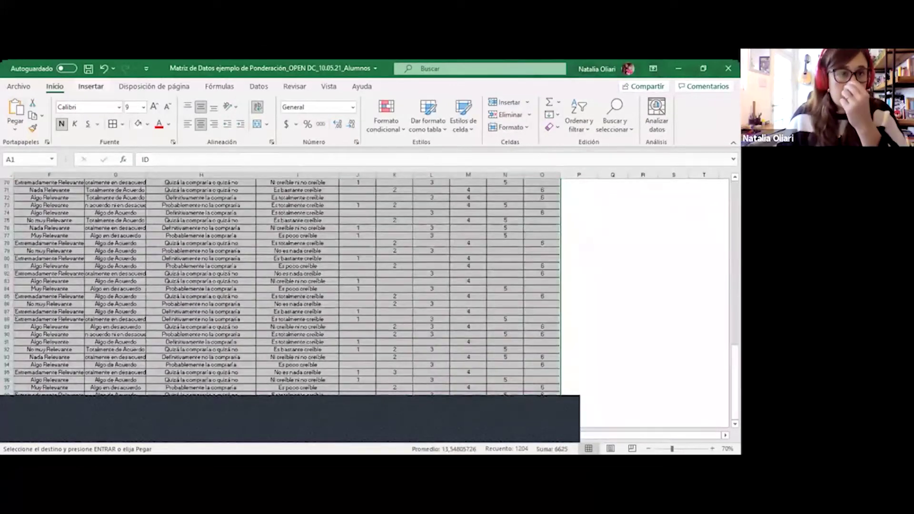
{"action": "left_click", "coordinate": [91, 86]}
{"action": "left_click", "coordinate": [59, 115]}
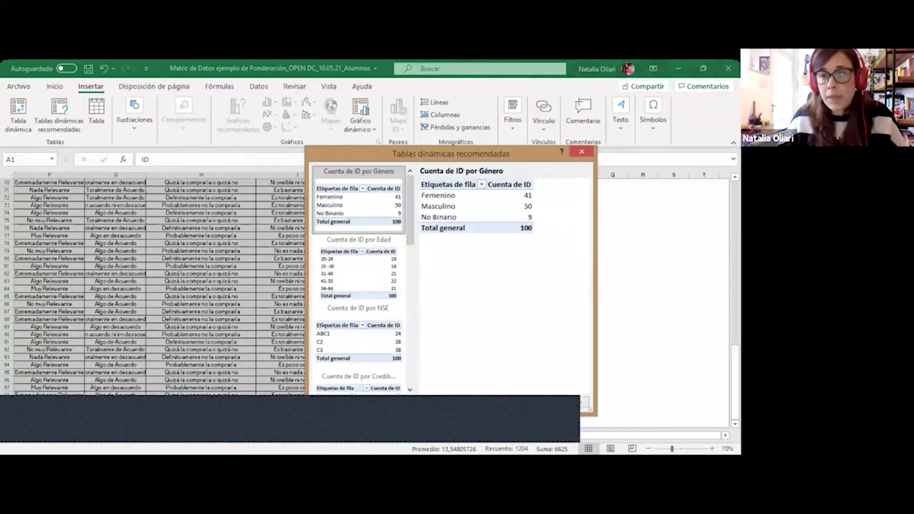
{"action": "left_click", "coordinate": [523, 403]}
- Add Edad to the pivot table as its column field and copy the whole table, totals included
{"action": "left_click", "coordinate": [610, 265]}
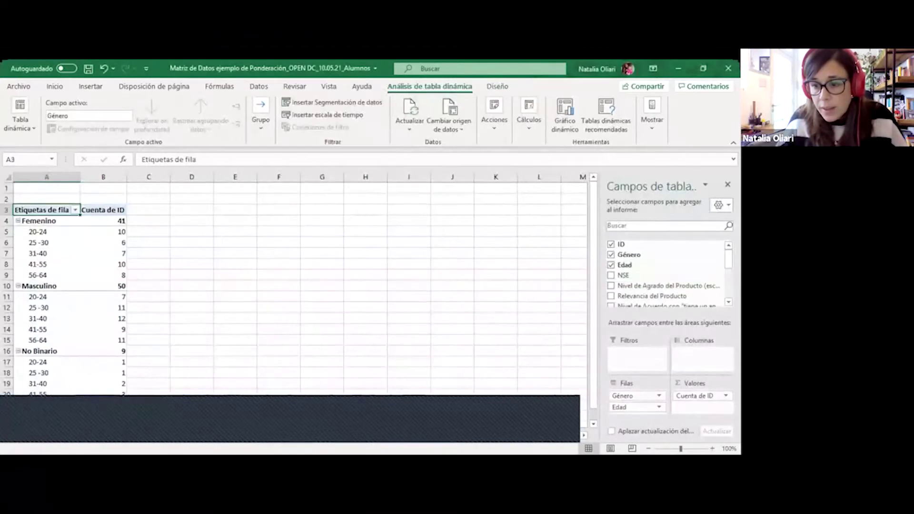
{"action": "left_click_drag", "start_coordinate": [632, 407], "coordinate": [700, 355]}
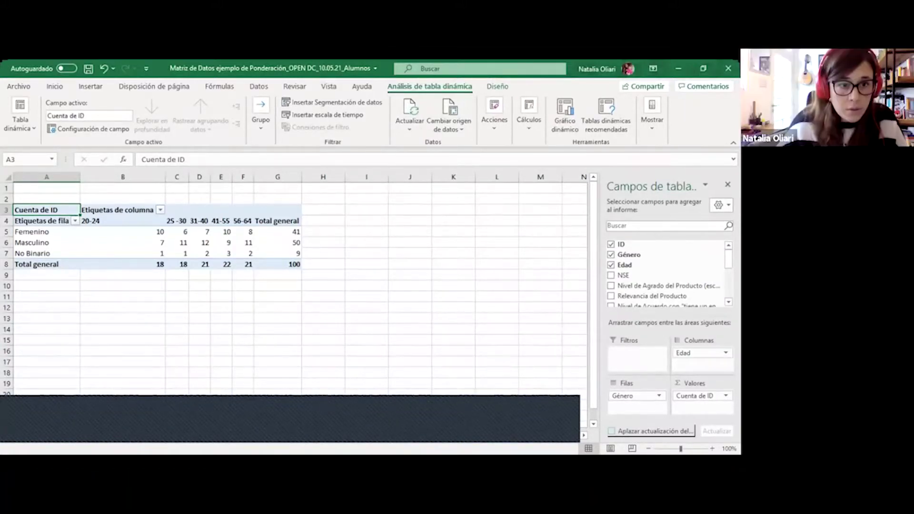
{"action": "left_click_drag", "start_coordinate": [46, 210], "coordinate": [278, 264]}
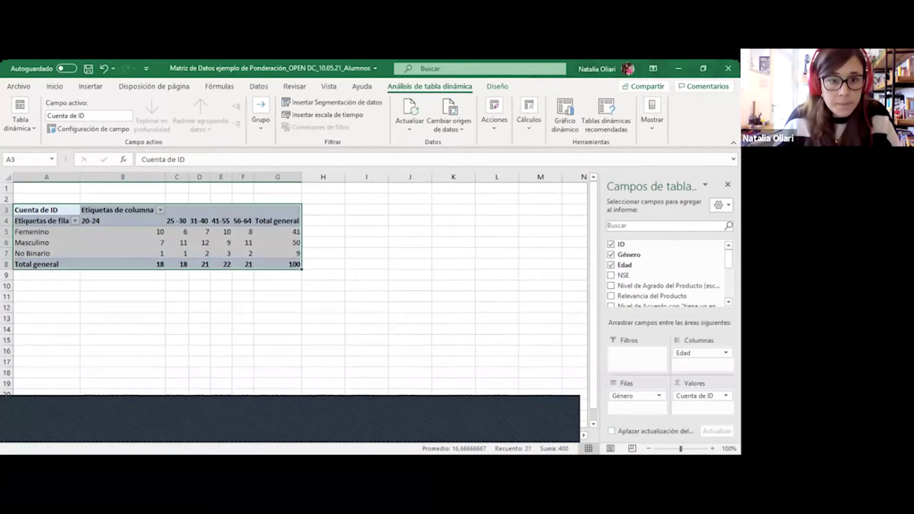
{"action": "key", "text": "ctrl+c"}
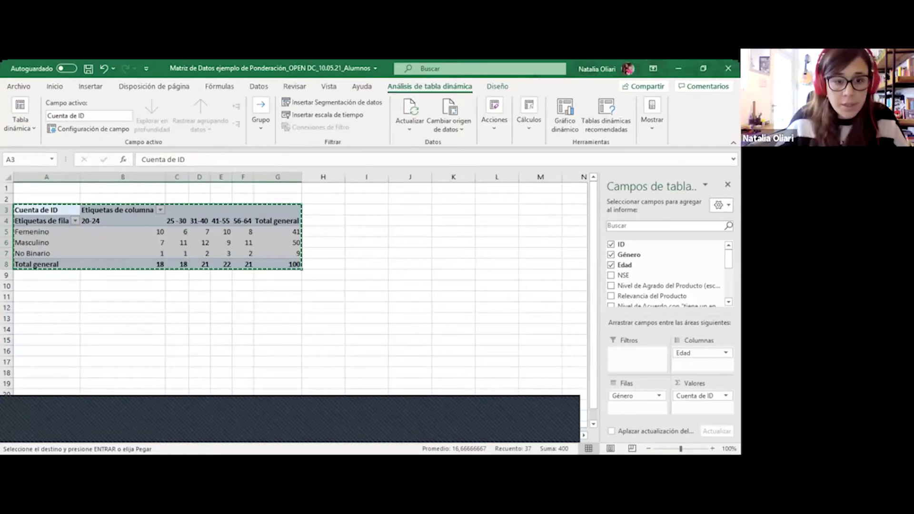
- Try to paste the copied gender-by-age table directly at cell B15 of the F absolutas sheet
{"action": "key", "text": "ctrl+Page_Down"}
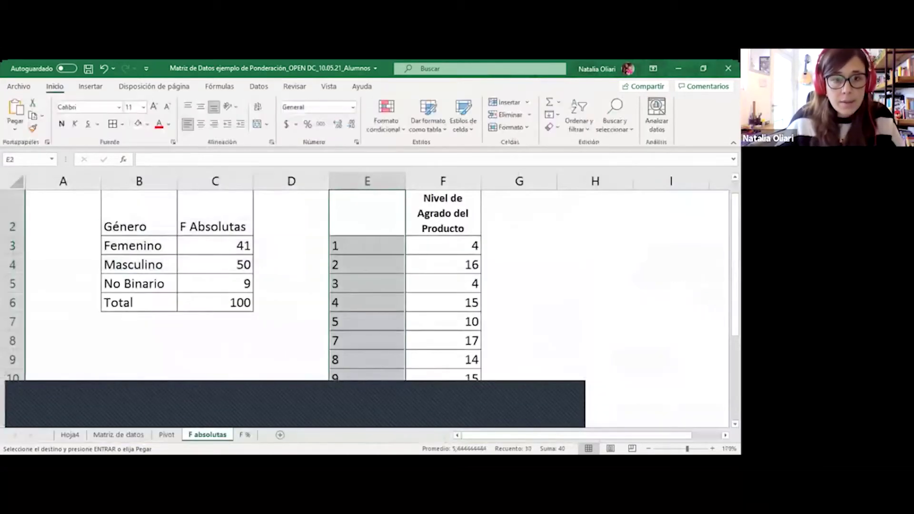
{"action": "scroll", "coordinate": [367, 285], "scroll_direction": "down", "scroll_amount": 1}
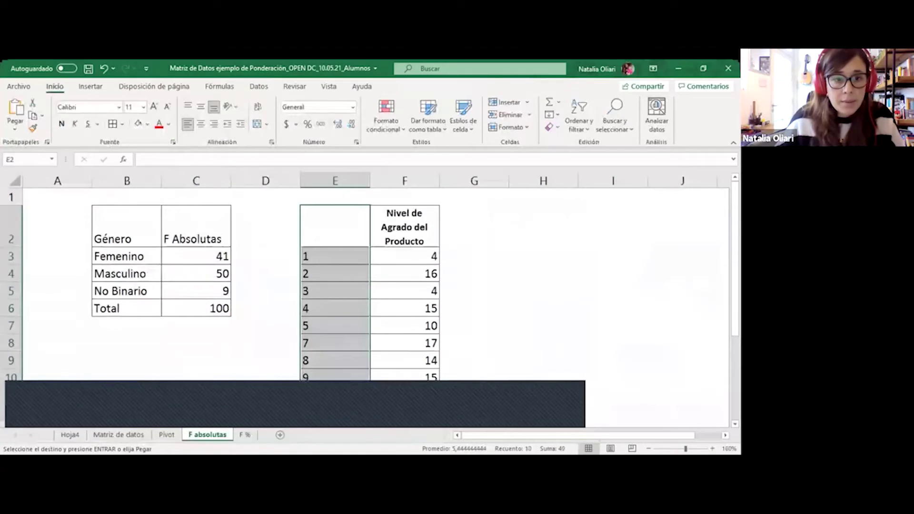
{"action": "scroll", "coordinate": [367, 285], "scroll_direction": "down", "scroll_amount": 2}
{"action": "left_click", "coordinate": [130, 333]}
{"action": "key", "text": "ctrl+v"}
{"action": "scroll", "coordinate": [130, 333], "scroll_direction": "down", "scroll_amount": 2}
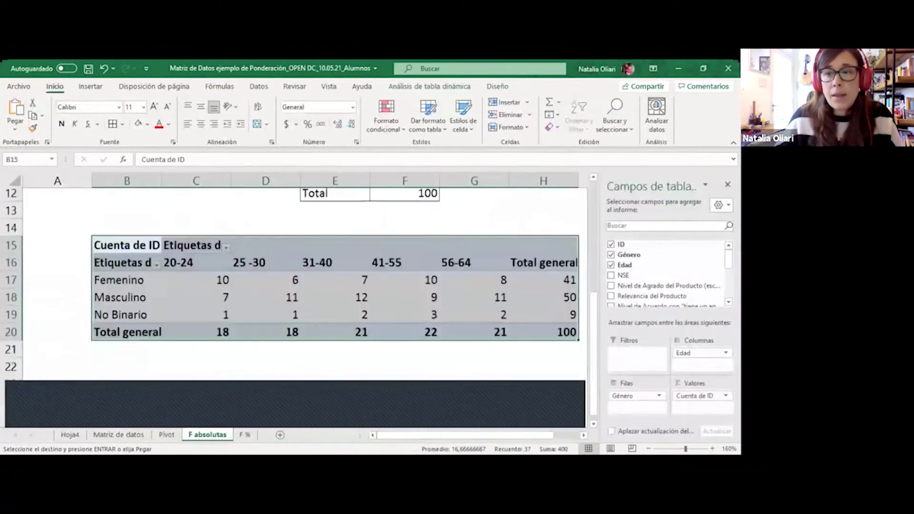
{"action": "scroll", "coordinate": [298, 306], "scroll_direction": "down", "scroll_amount": 1}
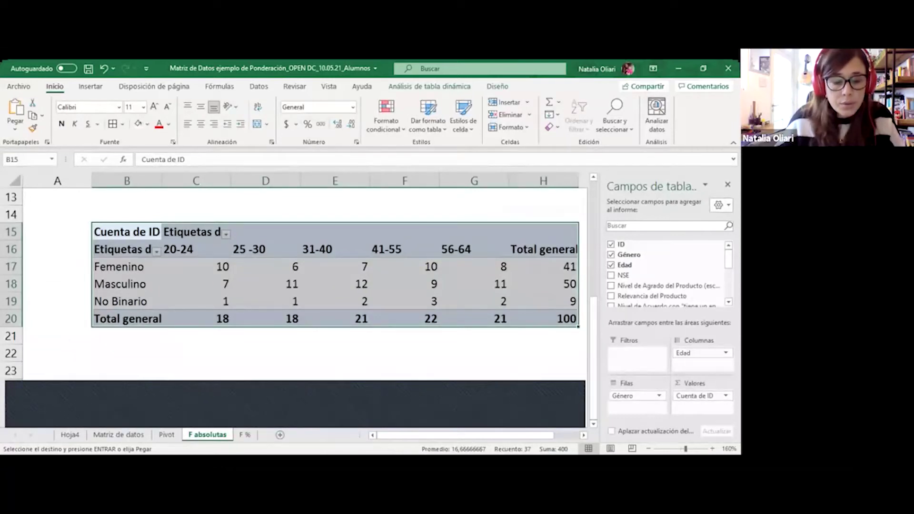
{"action": "key", "text": "ctrl+z"}
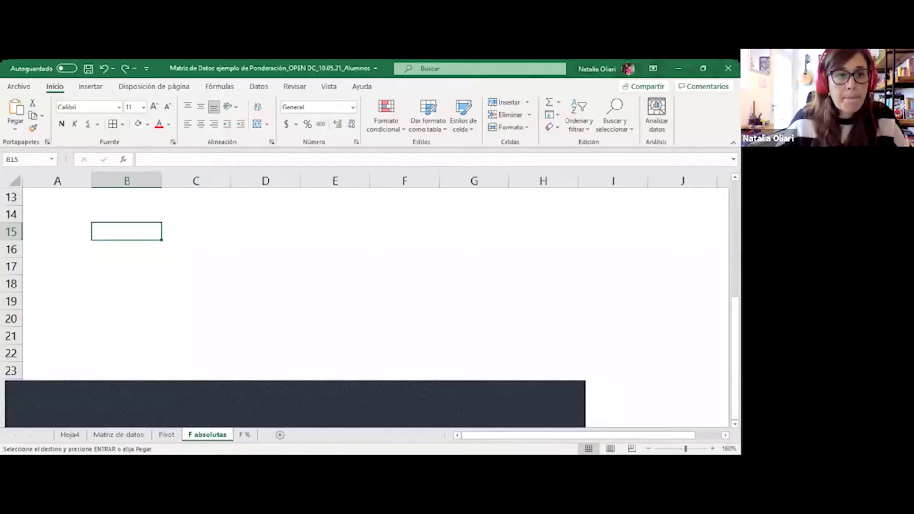
- Paste the copied gender-by-age table as values only at cell B15 of the F absolutas sheet
{"action": "key", "text": "ctrl+alt+v"}
{"action": "key", "text": "r"}
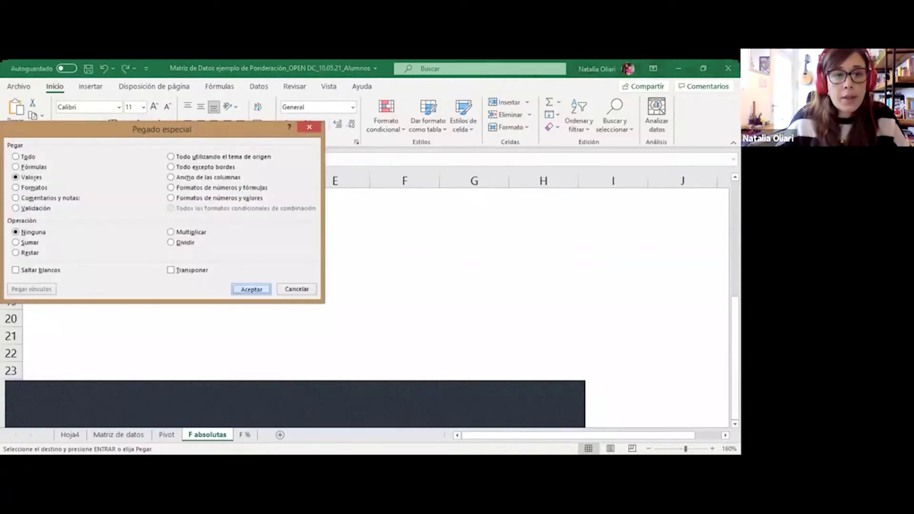
{"action": "key", "text": "Return"}
- Clear the Cuenta de ID and Etiquetas de columna labels in row 15 and enter Genero as the header in B16
{"action": "left_click_drag", "start_coordinate": [127, 232], "coordinate": [196, 231]}
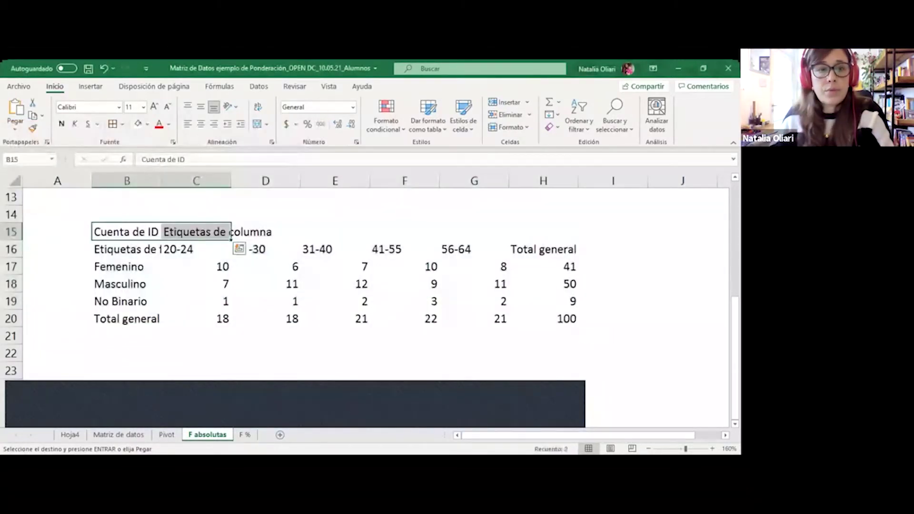
{"action": "key", "text": "Delete"}
{"action": "key", "text": "Down"}
{"action": "key", "text": "Delete"}
{"action": "type", "text": "Genero"}
{"action": "key", "text": "Return"}
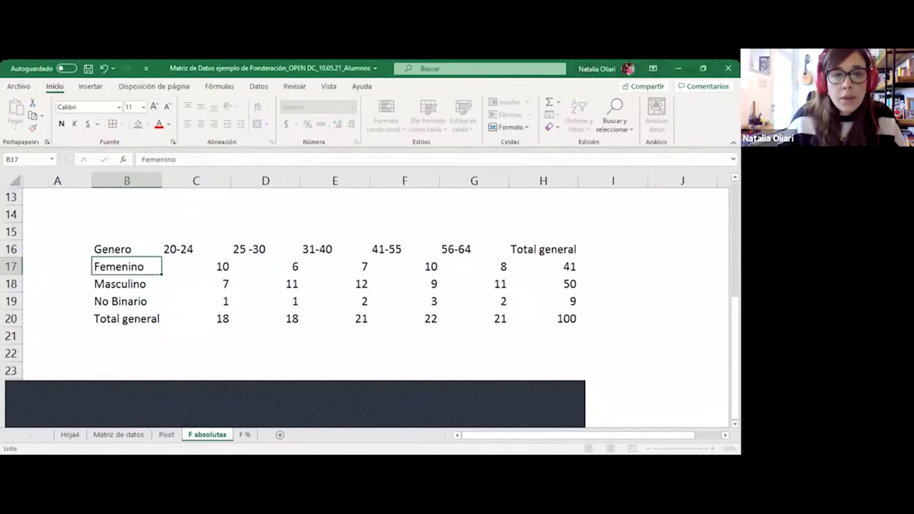
- Merge and center C15:G15 above the age ranges and enter the header Edad
{"action": "left_click_drag", "start_coordinate": [196, 232], "coordinate": [474, 232]}
{"action": "left_click", "coordinate": [257, 123]}
{"action": "type", "text": "Edad"}
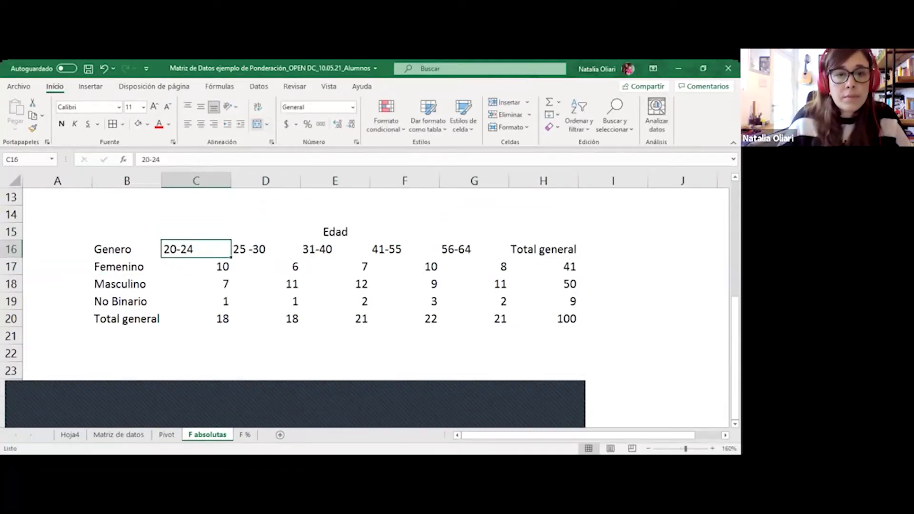
{"action": "key", "text": "shift+Right"}
- Apply borders to the merged Edad header and to all cells of the table range B16:G20
{"action": "left_click", "coordinate": [295, 232]}
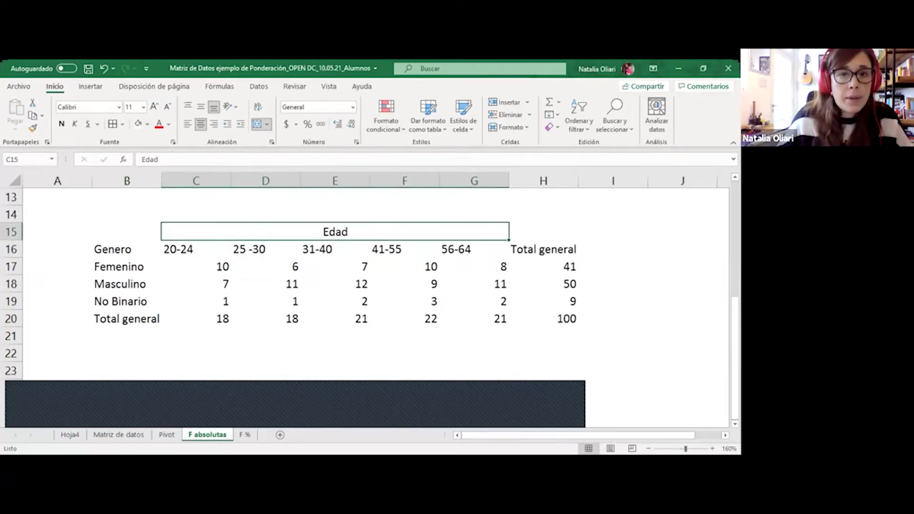
{"action": "left_click", "coordinate": [126, 250]}
{"action": "left_click_drag", "start_coordinate": [126, 250], "coordinate": [505, 325]}
{"action": "left_click", "coordinate": [112, 124]}
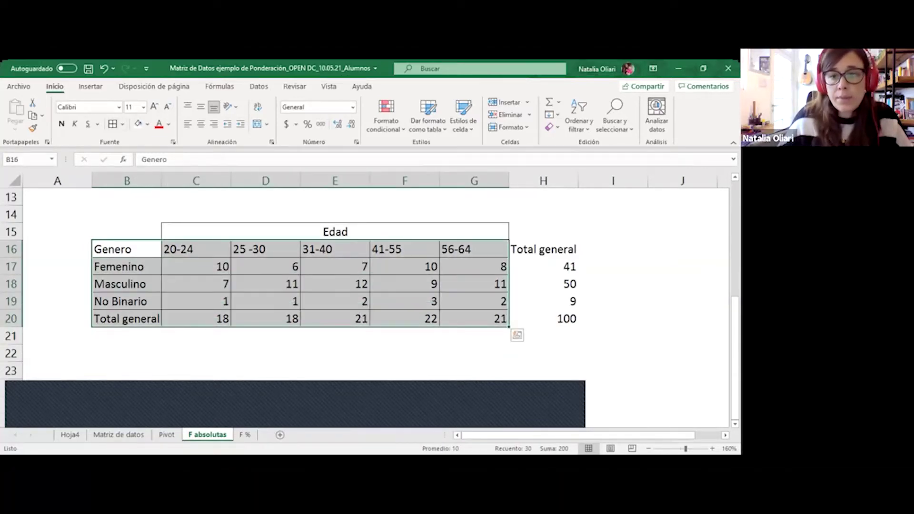
{"action": "left_click", "coordinate": [335, 232]}
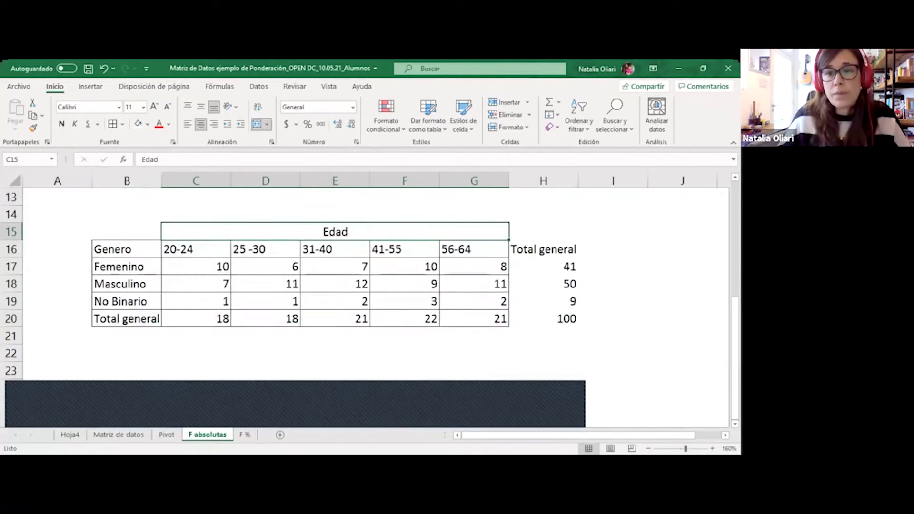
{"action": "left_click", "coordinate": [543, 250]}
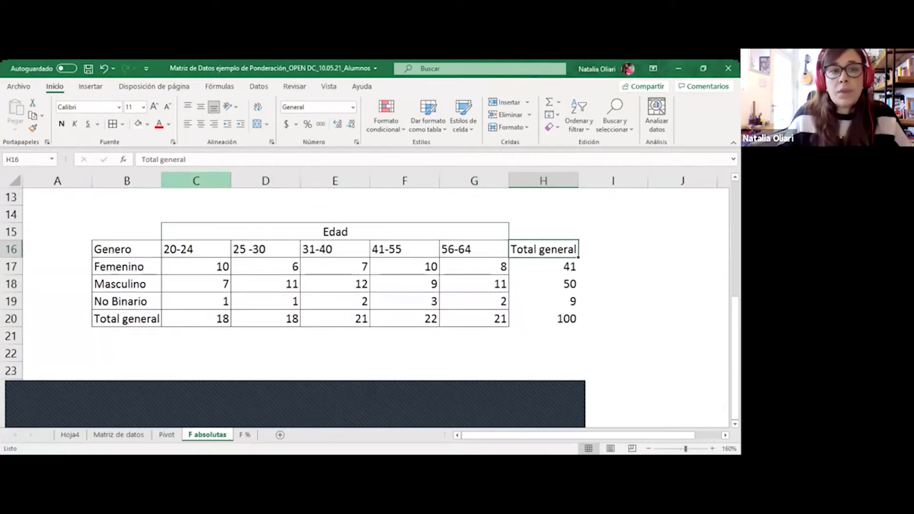
- Shorten the header in H16 to Total and apply borders to G16:H20
{"action": "double_click", "coordinate": [174, 160]}
{"action": "key", "text": "Delete"}
{"action": "key", "text": "Return"}
{"action": "left_click_drag", "start_coordinate": [474, 248], "coordinate": [543, 318]}
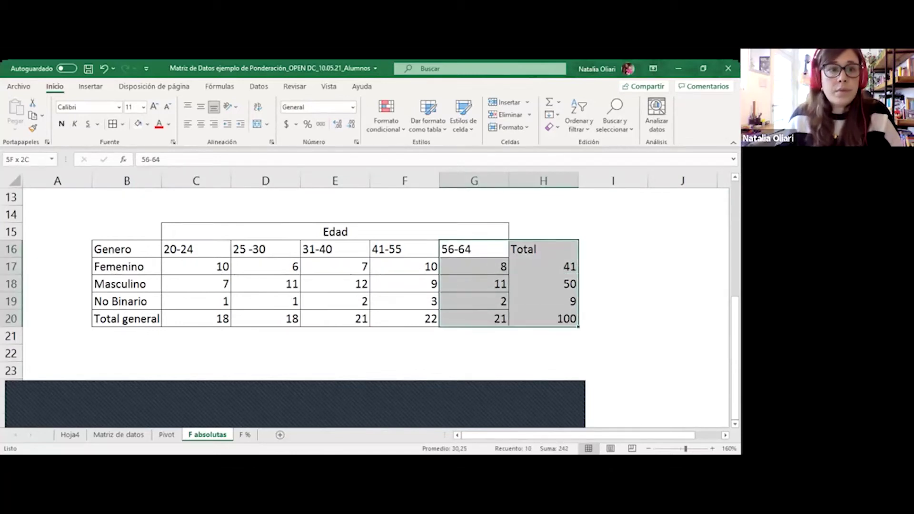
{"action": "left_click", "coordinate": [113, 124]}
- Extend the merged, centered Edad header to cover C15:H15, including the Total column, with borders around it
{"action": "left_click", "coordinate": [335, 232]}
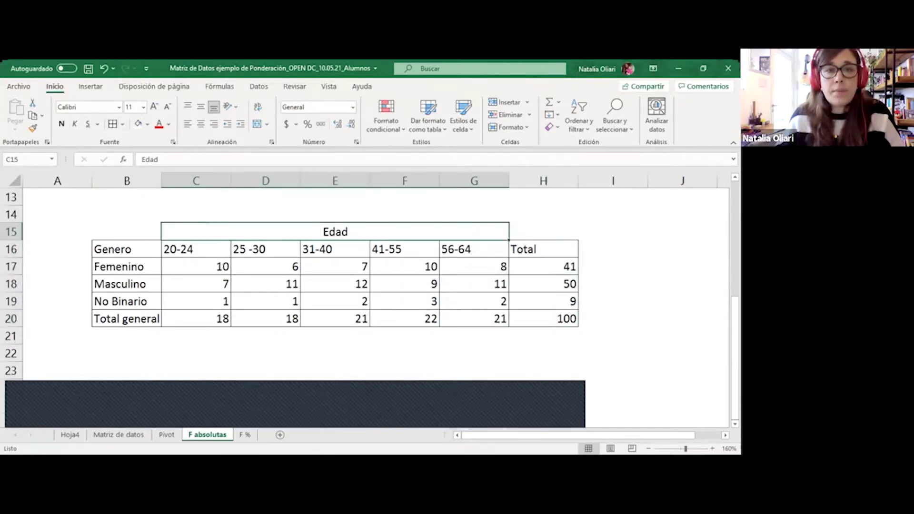
{"action": "key", "text": "shift+Right"}
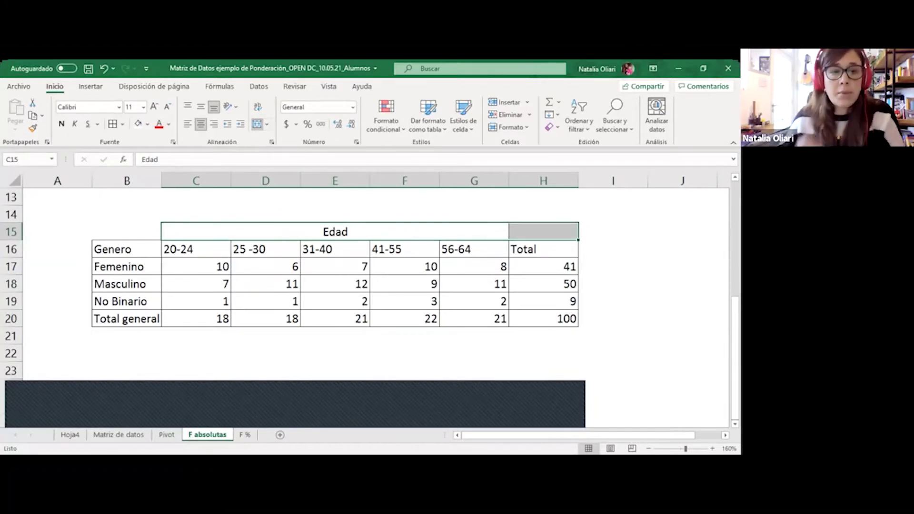
{"action": "left_click", "coordinate": [257, 123]}
{"action": "left_click_drag", "start_coordinate": [126, 249], "coordinate": [127, 318]}
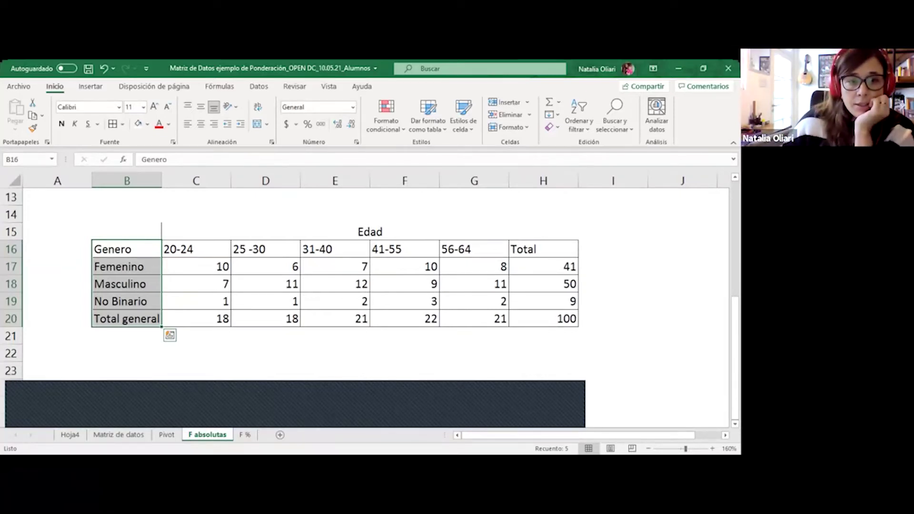
{"action": "left_click", "coordinate": [127, 284]}
{"action": "left_click", "coordinate": [370, 232]}
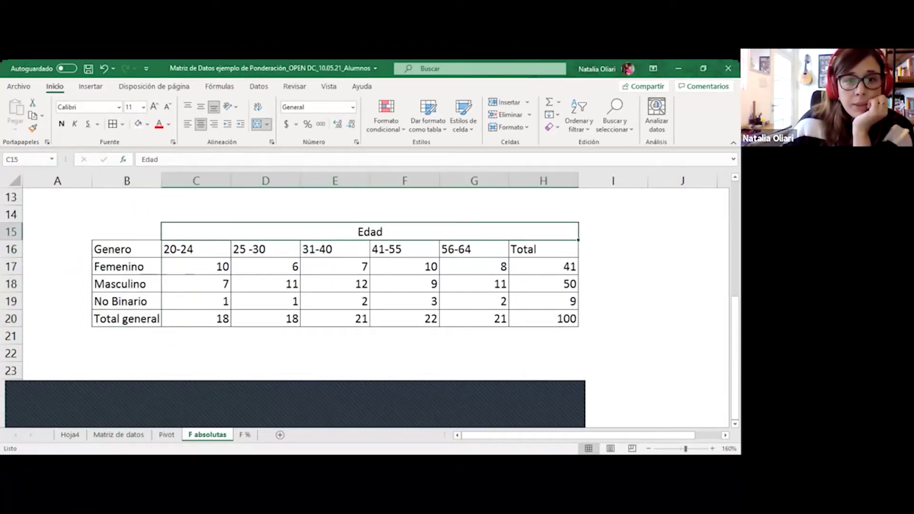
{"action": "left_click", "coordinate": [335, 266]}
- Center the age range headers and counts in C16:H20
{"action": "left_click_drag", "start_coordinate": [127, 232], "coordinate": [543, 319]}
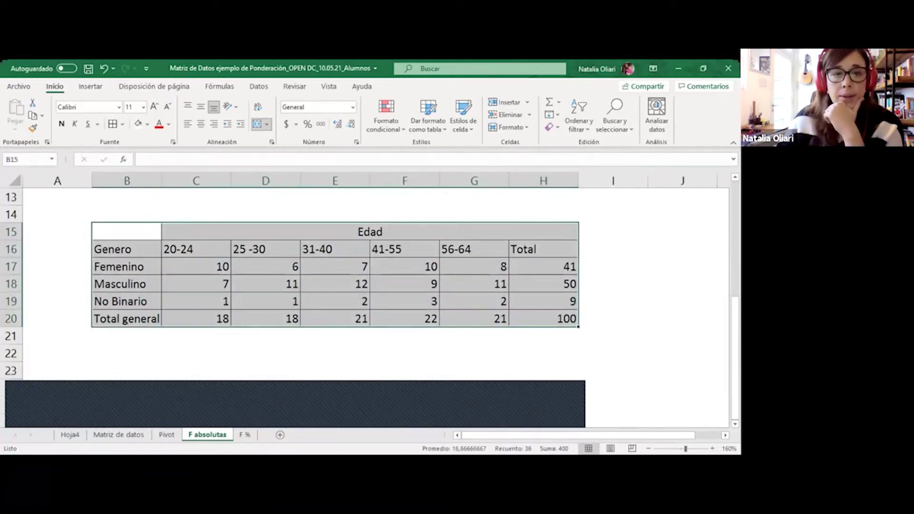
{"action": "left_click_drag", "start_coordinate": [196, 249], "coordinate": [543, 319]}
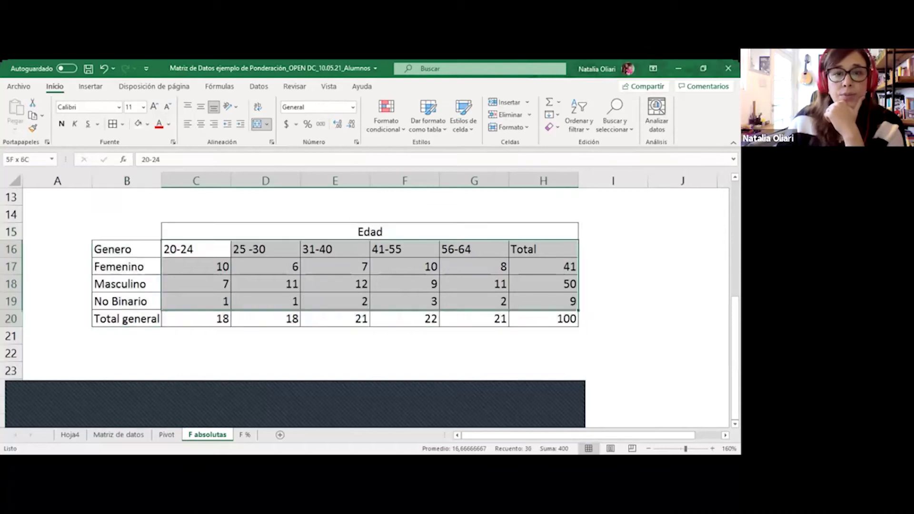
{"action": "left_click", "coordinate": [200, 124]}
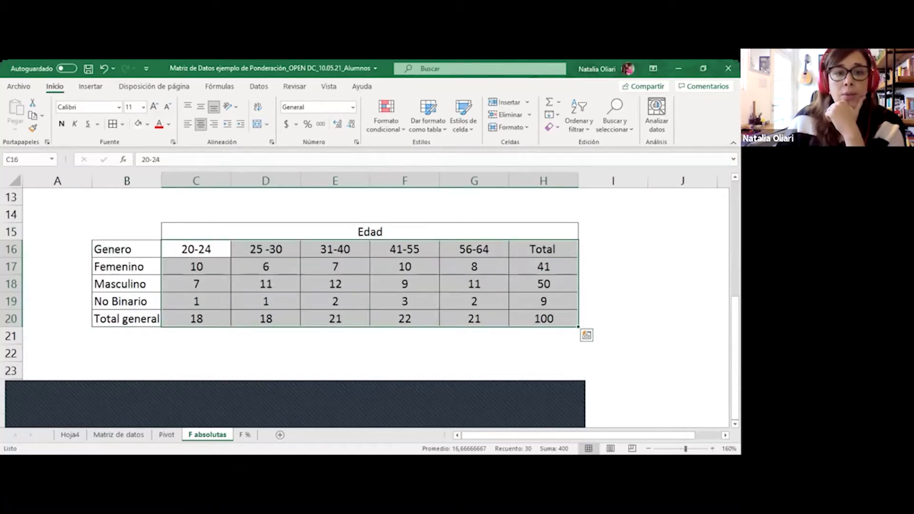
{"action": "left_click", "coordinate": [196, 249]}
{"action": "left_click", "coordinate": [266, 249]}
{"action": "left_click", "coordinate": [335, 249]}
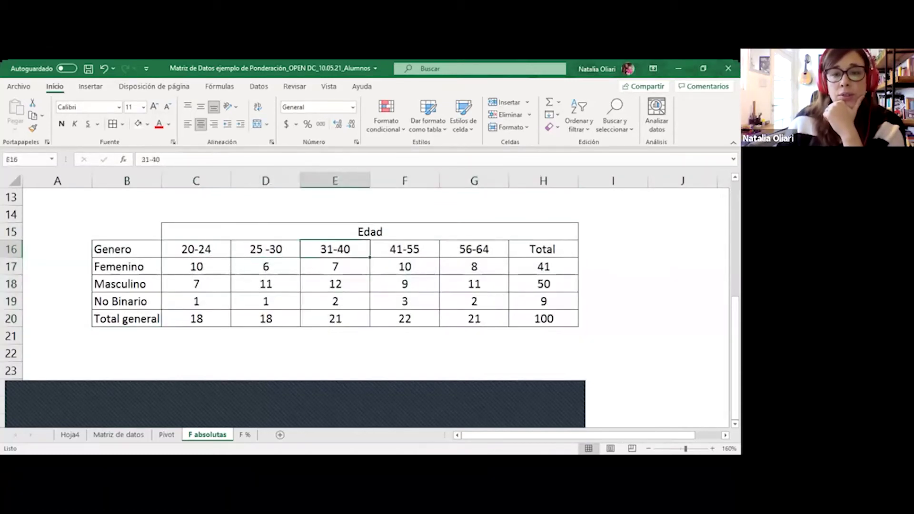
{"action": "left_click", "coordinate": [405, 250]}
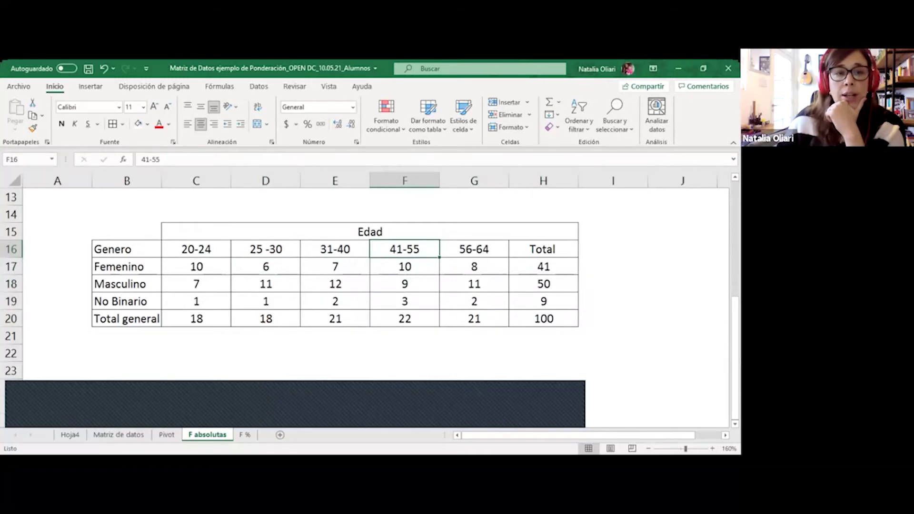
- Shorten the row label in B20 to Total
{"action": "left_click", "coordinate": [127, 318]}
{"action": "left_click_drag", "start_coordinate": [160, 160], "coordinate": [250, 159]}
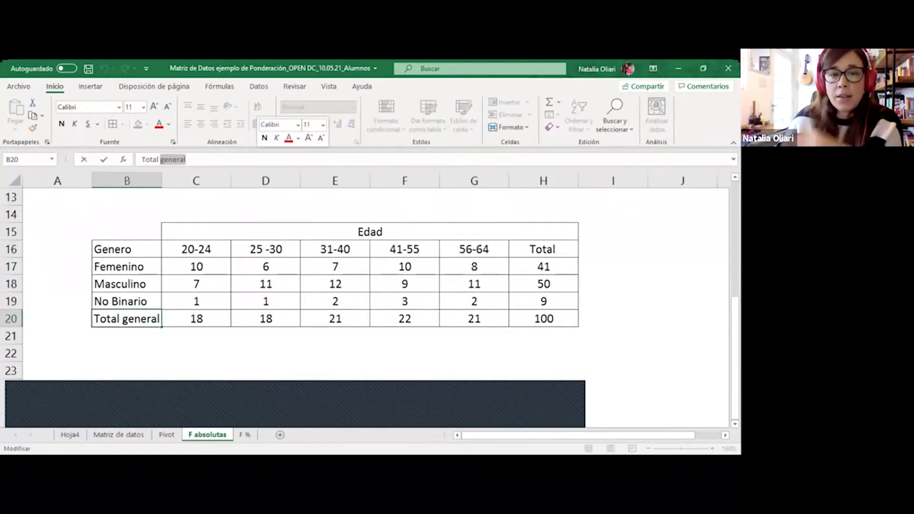
{"action": "key", "text": "BackSpace"}
{"action": "key", "text": "Return"}
- Check the sums of the age totals in C20:G20 and the gender totals in H17:H19
{"action": "left_click", "coordinate": [266, 336]}
{"action": "left_click_drag", "start_coordinate": [196, 318], "coordinate": [474, 319]}
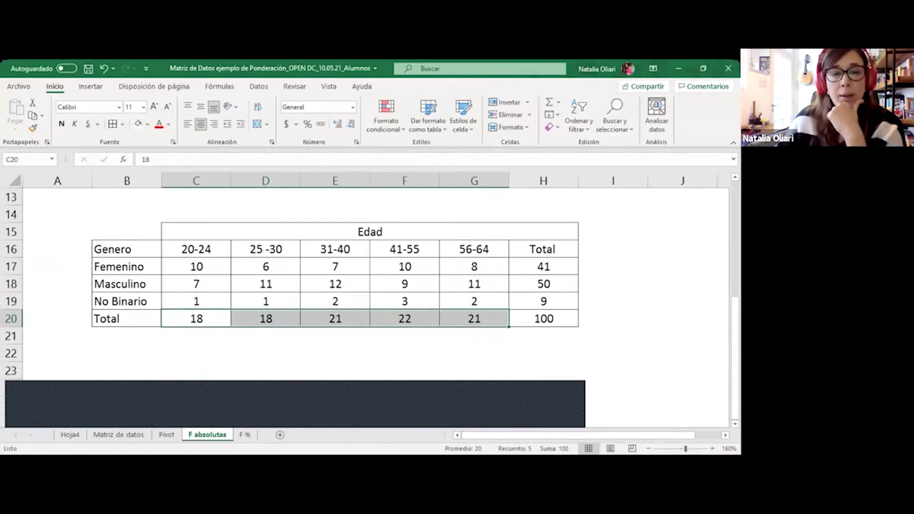
{"action": "left_click", "coordinate": [543, 318]}
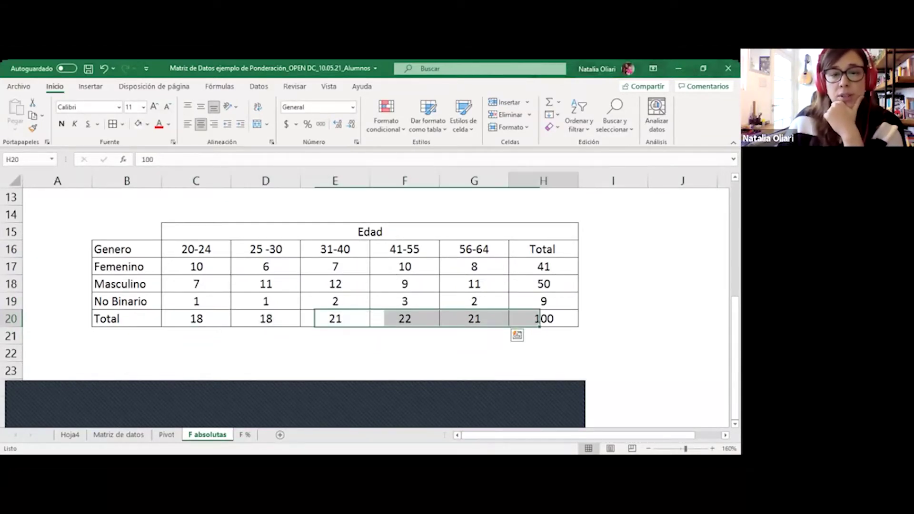
{"action": "left_click_drag", "start_coordinate": [474, 318], "coordinate": [196, 318]}
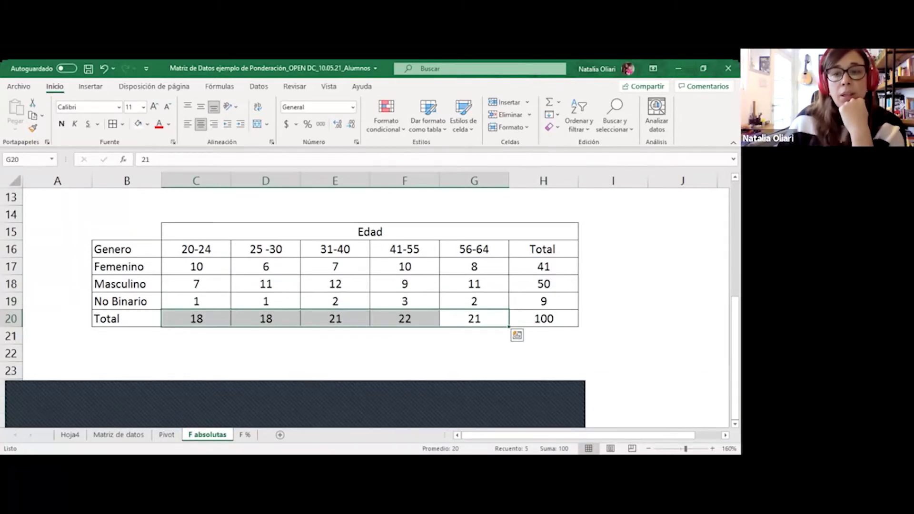
{"action": "left_click_drag", "start_coordinate": [543, 284], "coordinate": [544, 318]}
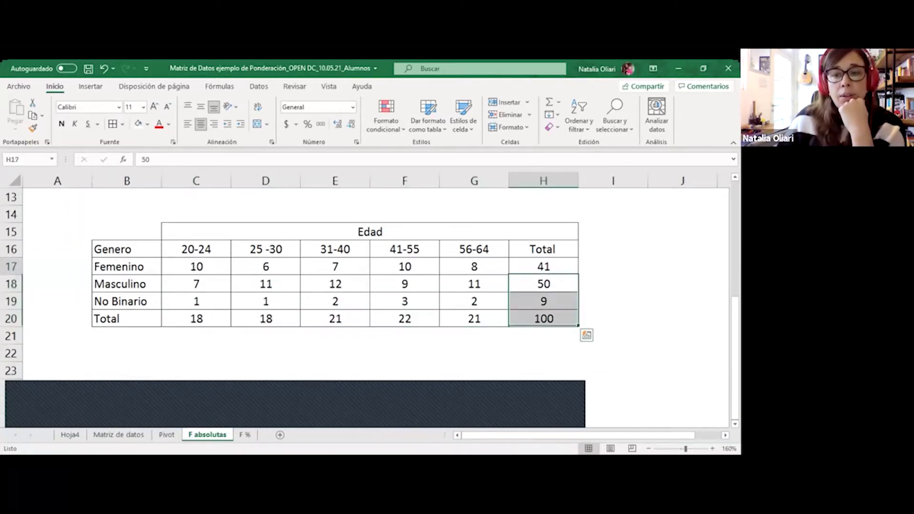
{"action": "left_click_drag", "start_coordinate": [543, 266], "coordinate": [543, 301]}
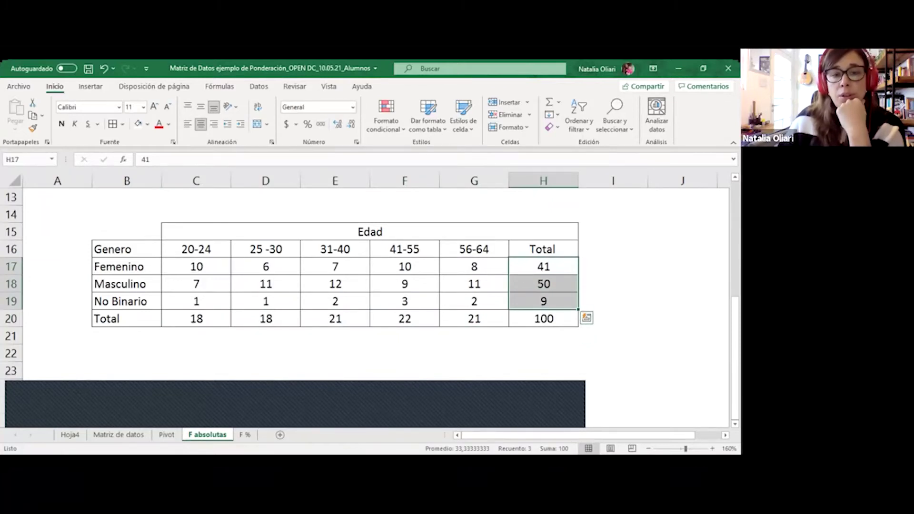
- Copy the gender-by-age table B15:H20 and paste it at C32 of the F % sheet
{"action": "left_click_drag", "start_coordinate": [126, 231], "coordinate": [544, 336]}
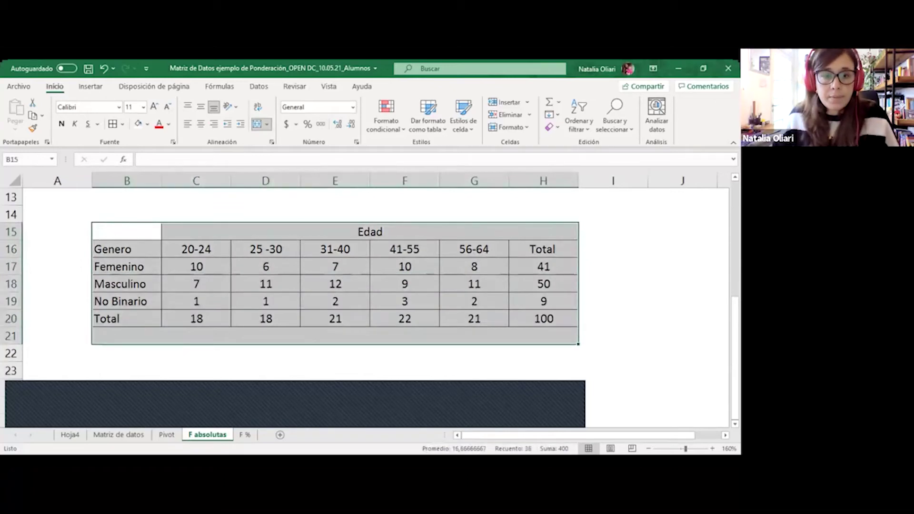
{"action": "key", "text": "shift+Up"}
{"action": "key", "text": "ctrl+c"}
{"action": "key", "text": "ctrl+Page_Down"}
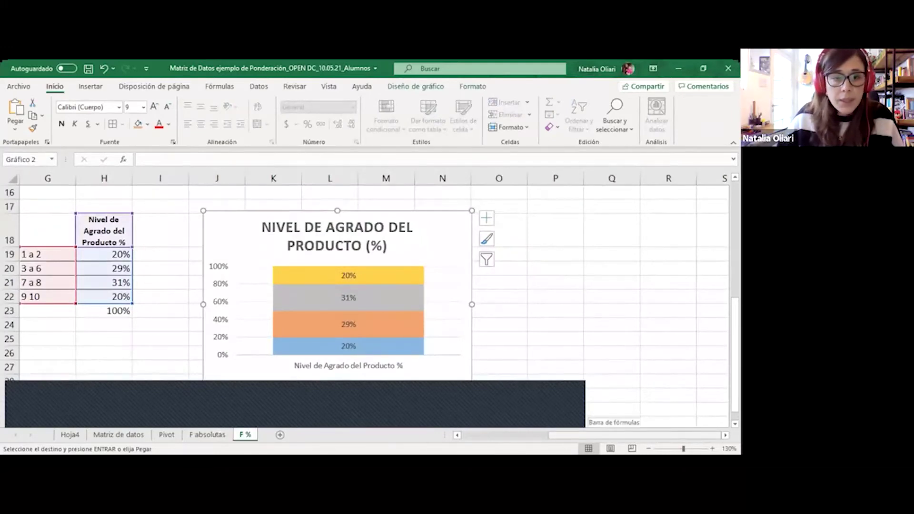
{"action": "scroll", "coordinate": [372, 295], "scroll_direction": "down", "scroll_amount": 4}
{"action": "scroll", "coordinate": [371, 295], "scroll_direction": "left", "scroll_amount": 3}
{"action": "left_click", "coordinate": [97, 249]}
{"action": "key", "text": "ctrl+v"}
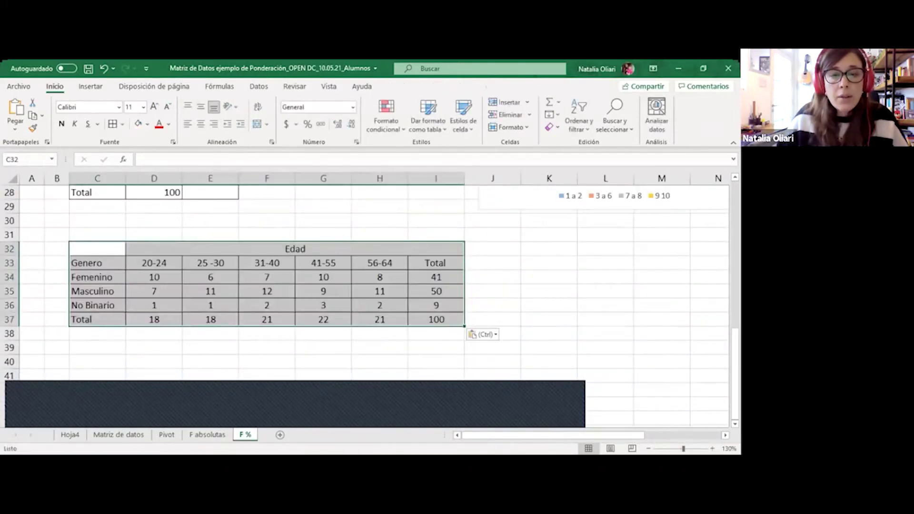
- Duplicate the cross table at C39 and clear the gender counts in D41:I43 of the copy
{"action": "scroll", "coordinate": [367, 280], "scroll_direction": "down", "scroll_amount": 2}
{"action": "key", "text": "ctrl+c"}
{"action": "left_click", "coordinate": [97, 262]}
{"action": "key", "text": "ctrl+v"}
{"action": "left_click_drag", "start_coordinate": [153, 291], "coordinate": [436, 362]}
{"action": "key", "text": "shift+Up"}
{"action": "key", "text": "shift+Up"}
{"action": "key", "text": "shift+Up"}
{"action": "key", "text": "Delete"}
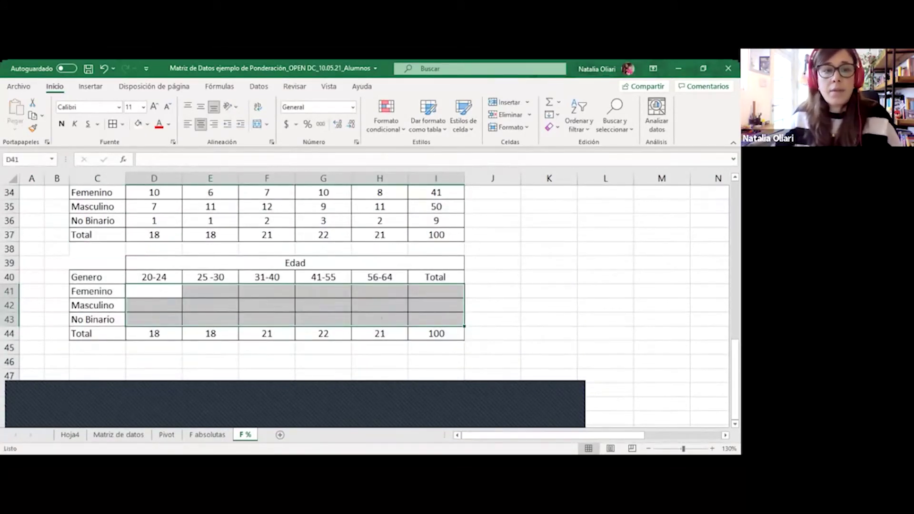
- Enter the formula =D34/D$37 in D41 to divide the Femenino 20-24 count by its column total
{"action": "left_click", "coordinate": [154, 291]}
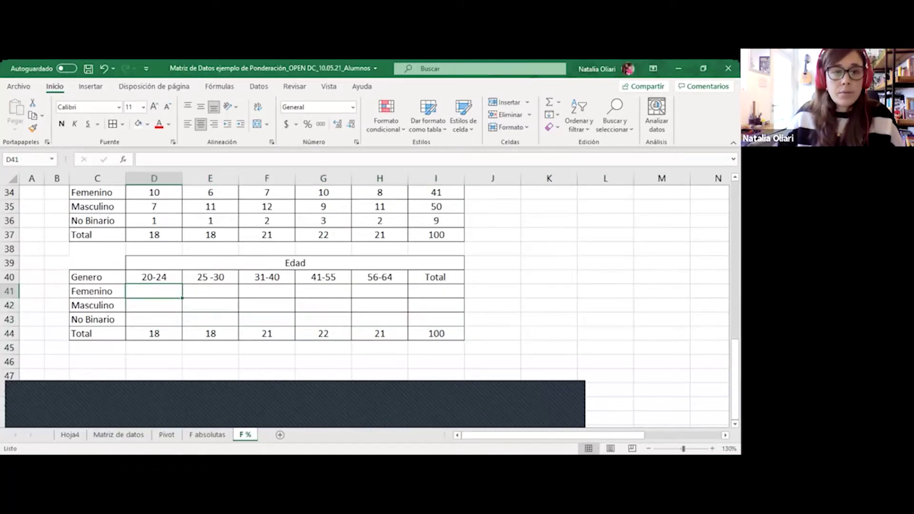
{"action": "scroll", "coordinate": [361, 283], "scroll_direction": "up", "scroll_amount": 2}
{"action": "type", "text": "="}
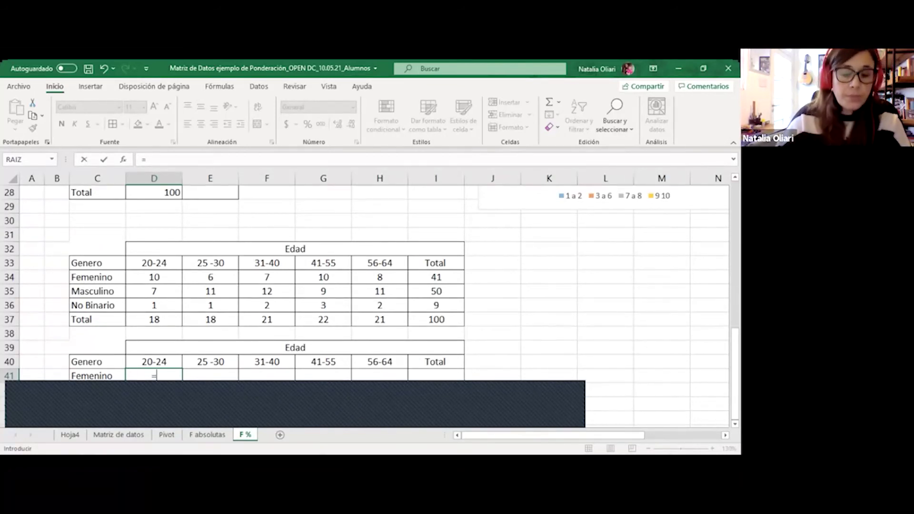
{"action": "type", "text": "="}
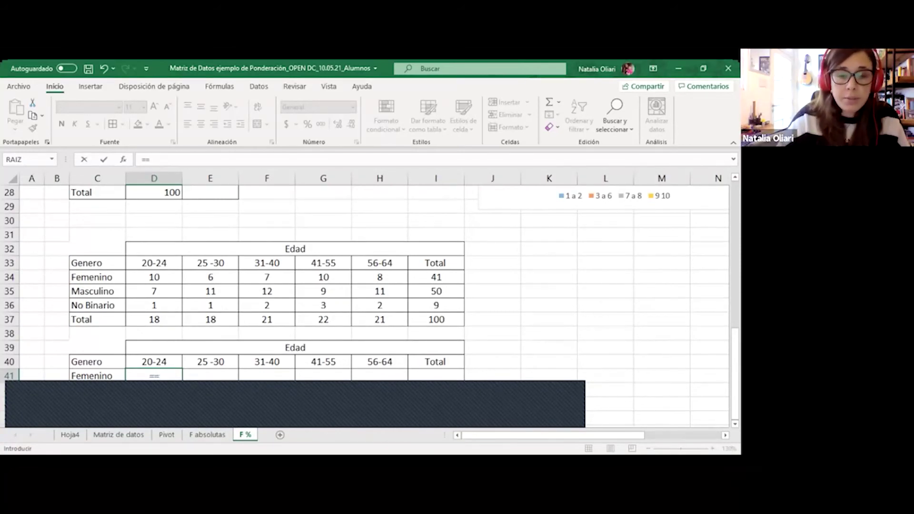
{"action": "key", "text": "BackSpace"}
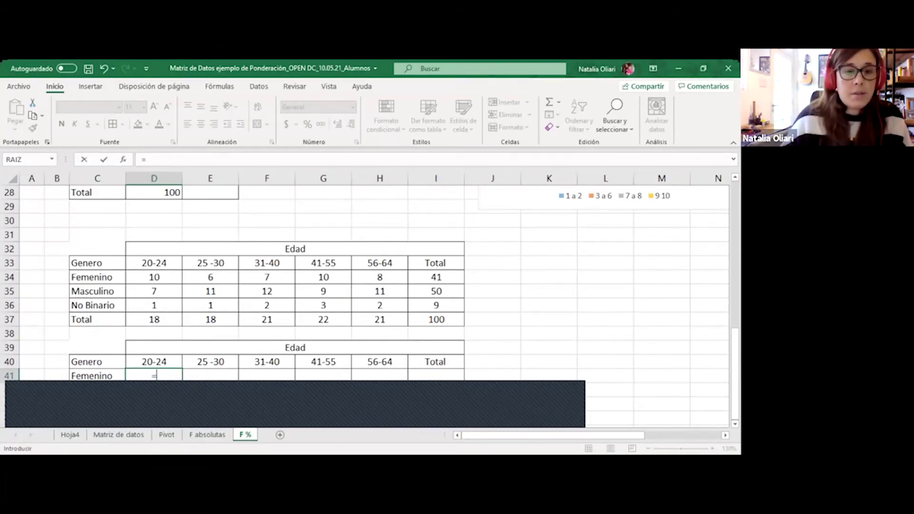
{"action": "left_click", "coordinate": [154, 277]}
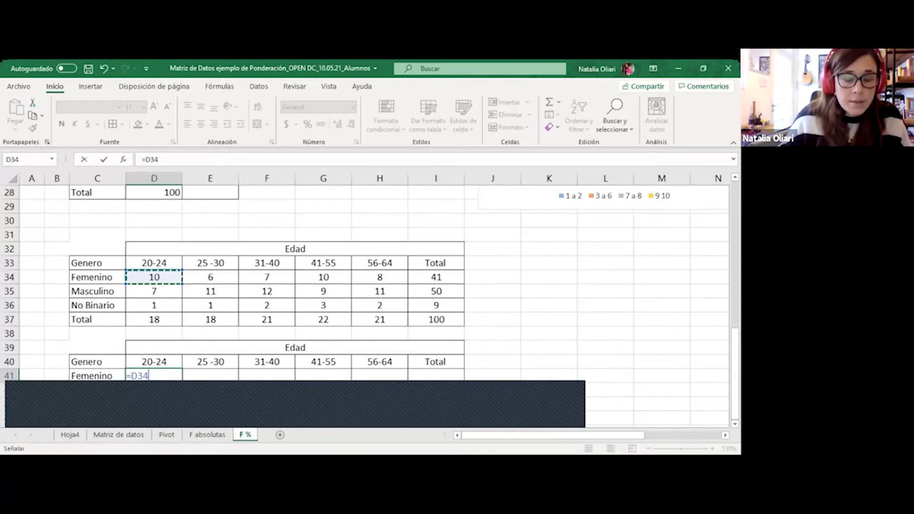
{"action": "type", "text": "/"}
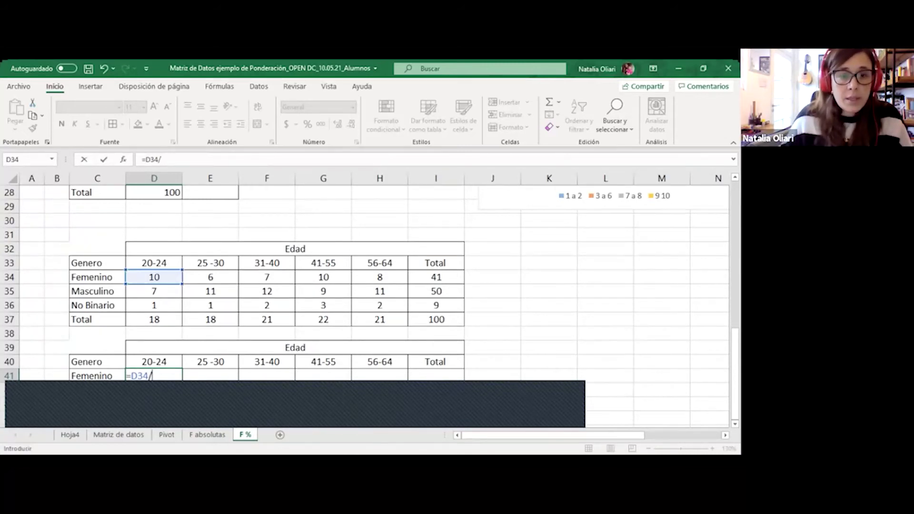
{"action": "scroll", "coordinate": [370, 305], "scroll_direction": "up", "scroll_amount": 1}
{"action": "left_click", "coordinate": [154, 319]}
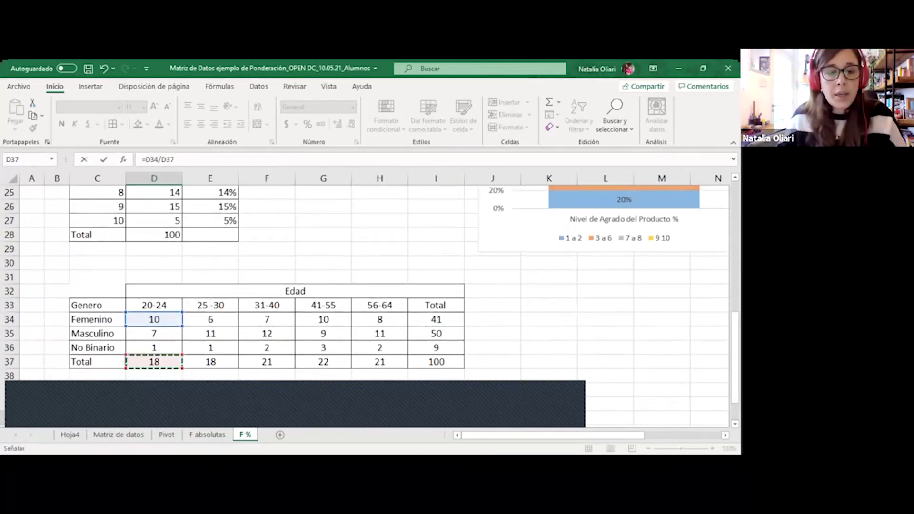
{"action": "key", "text": "F2"}
{"action": "key", "text": "F4"}
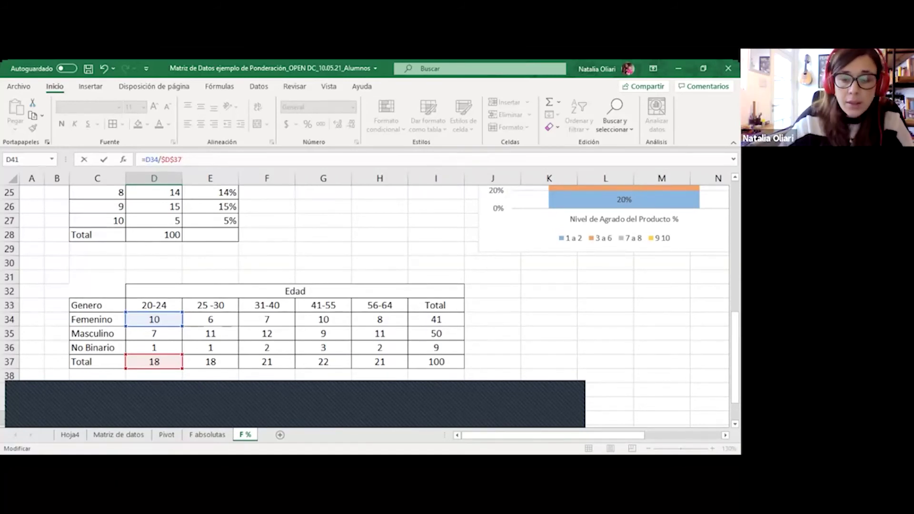
{"action": "key", "text": "Return"}
- Format D41 as a percentage and fill its formula across the Femenino row to I41
{"action": "scroll", "coordinate": [369, 305], "scroll_direction": "down", "scroll_amount": 2}
{"action": "left_click", "coordinate": [154, 319]}
{"action": "left_click", "coordinate": [308, 124]}
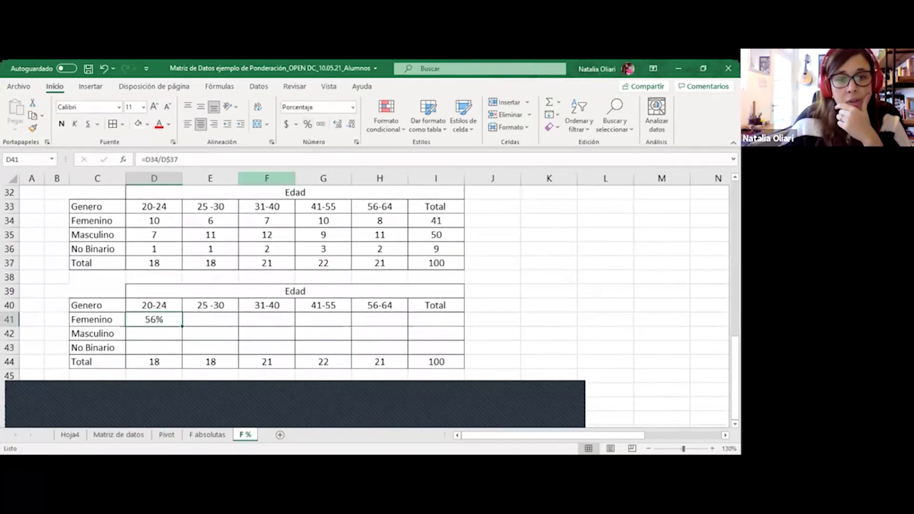
{"action": "left_click_drag", "start_coordinate": [182, 327], "coordinate": [463, 326]}
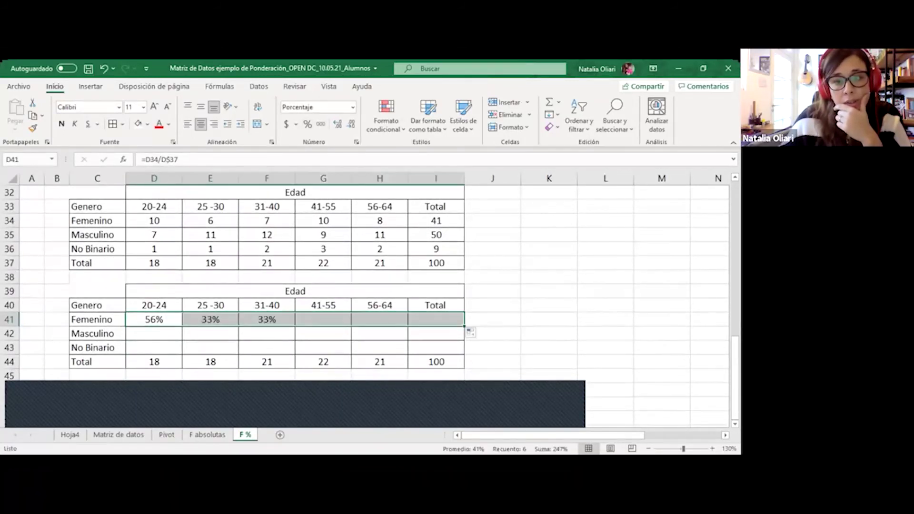
- Inspect the filled formulas in H41, F41 and E41 to check their references to row 37
{"action": "double_click", "coordinate": [385, 319]}
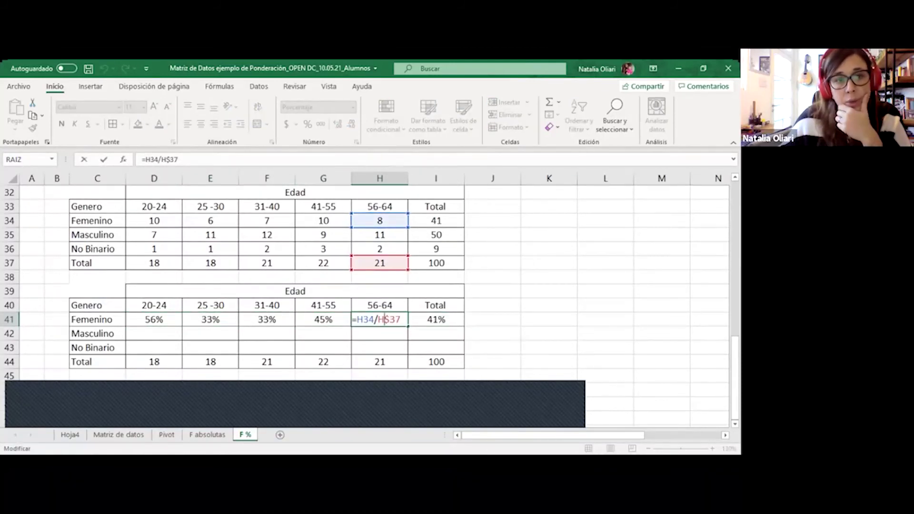
{"action": "left_click_drag", "start_coordinate": [166, 160], "coordinate": [171, 160]}
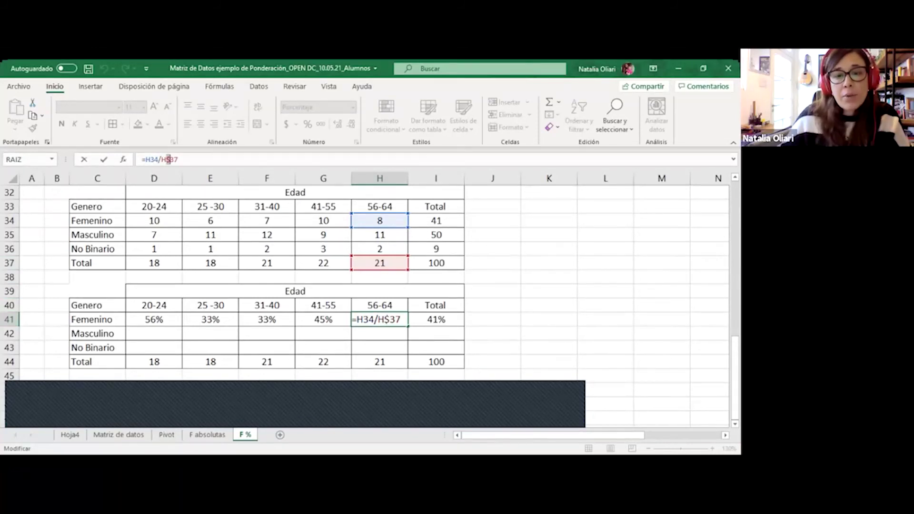
{"action": "key", "text": "Escape"}
{"action": "double_click", "coordinate": [284, 320]}
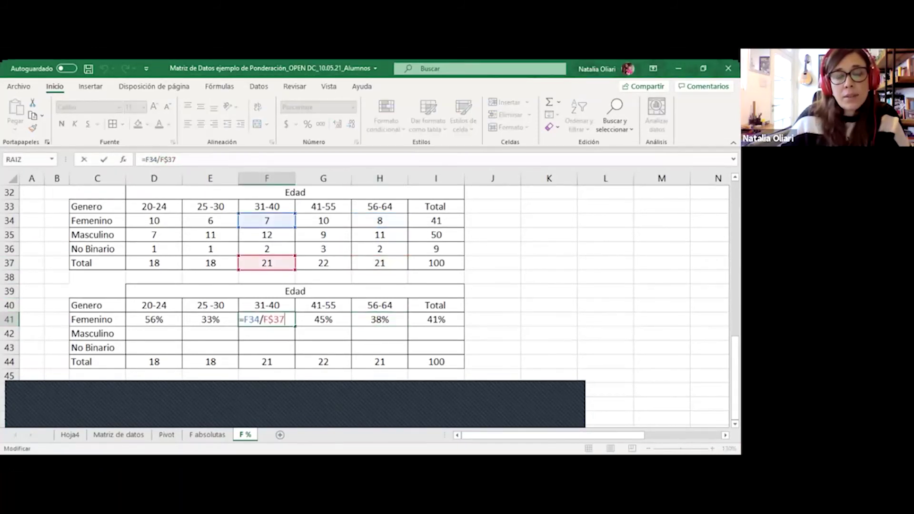
{"action": "key", "text": "Escape"}
{"action": "double_click", "coordinate": [205, 320]}
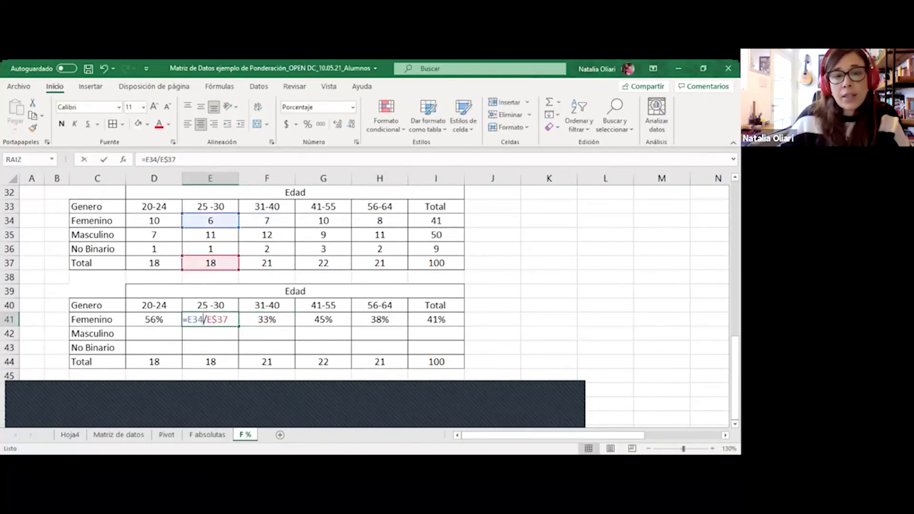
{"action": "key", "text": "Escape"}
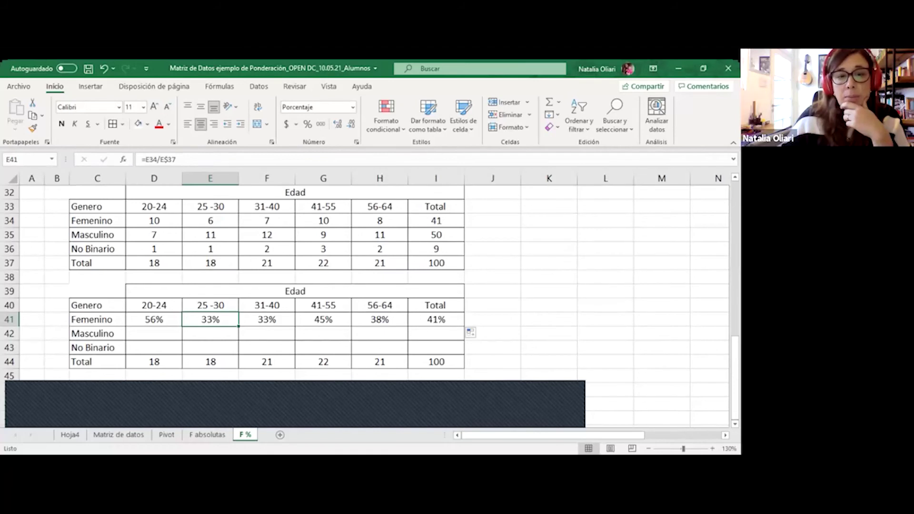
- Fill the percentage formulas from D41:I41 down through the No Binario row and review the Femenino 41-55 and 56-64 cells
{"action": "left_click_drag", "start_coordinate": [154, 319], "coordinate": [464, 354]}
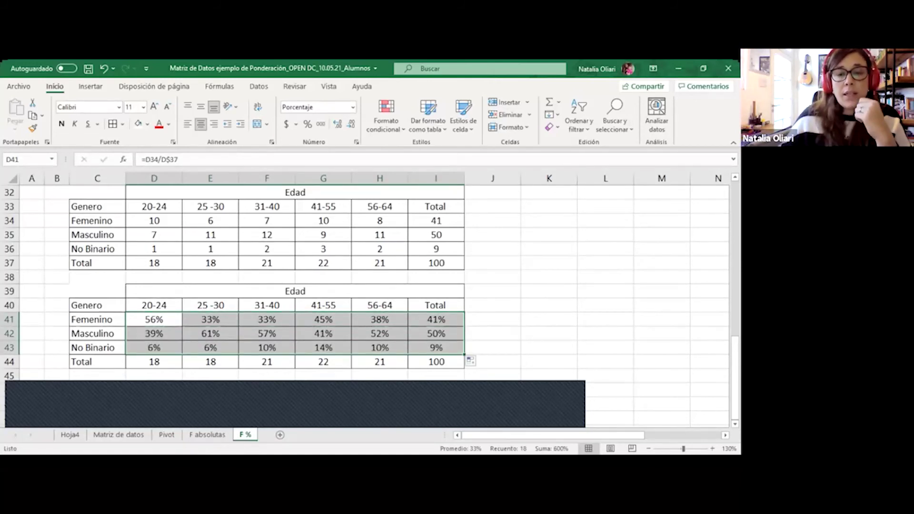
{"action": "scroll", "coordinate": [154, 305], "scroll_direction": "down", "scroll_amount": 1}
{"action": "left_click", "coordinate": [154, 305]}
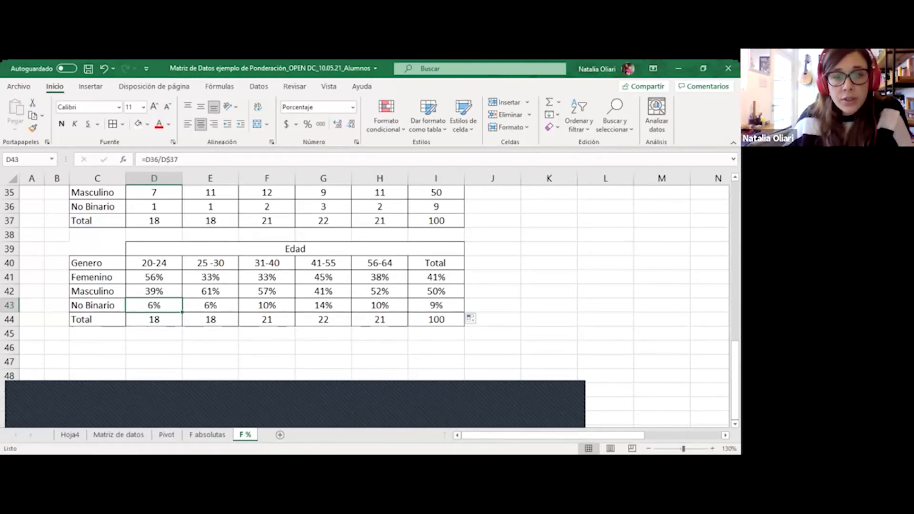
{"action": "left_click", "coordinate": [379, 264]}
{"action": "left_click", "coordinate": [379, 277]}
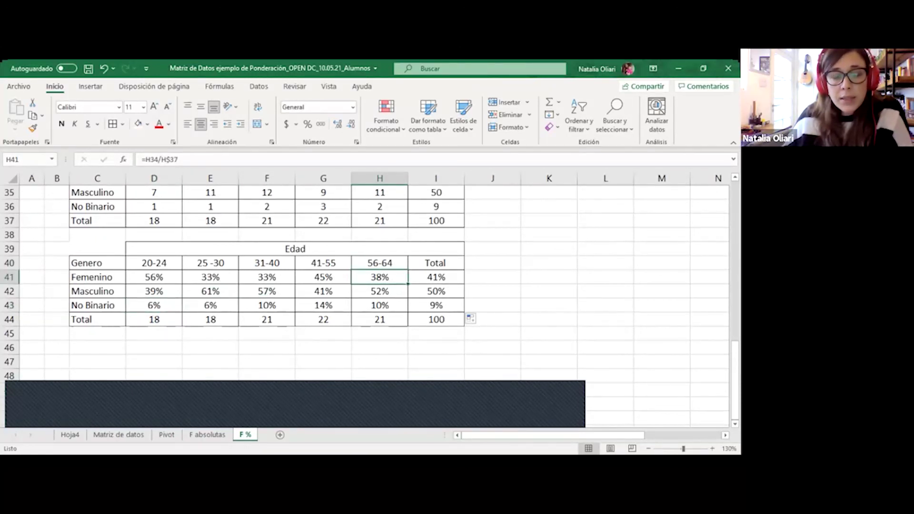
{"action": "left_click_drag", "start_coordinate": [323, 277], "coordinate": [380, 277]}
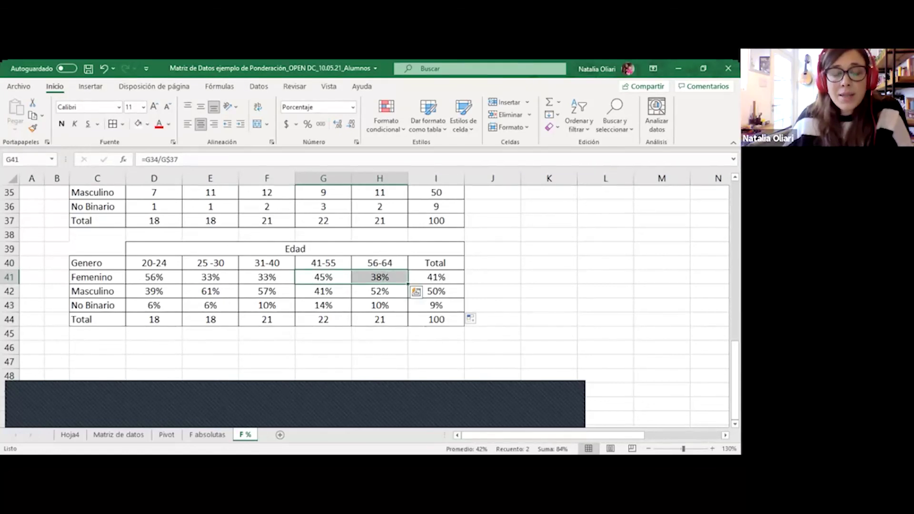